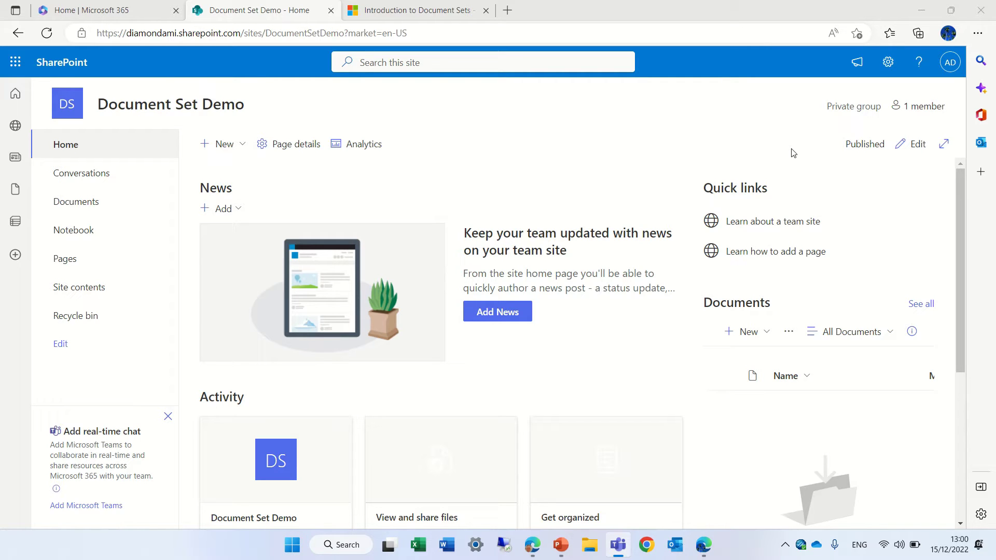
# Find Document Sets under Site settings > Site collection features and activate it
pyautogui.click(887, 66)
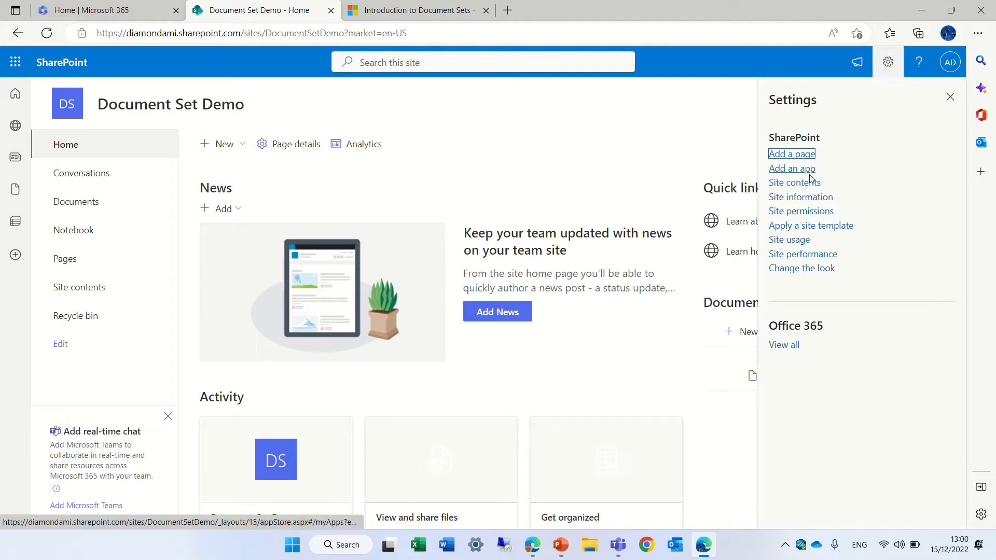
pyautogui.click(805, 185)
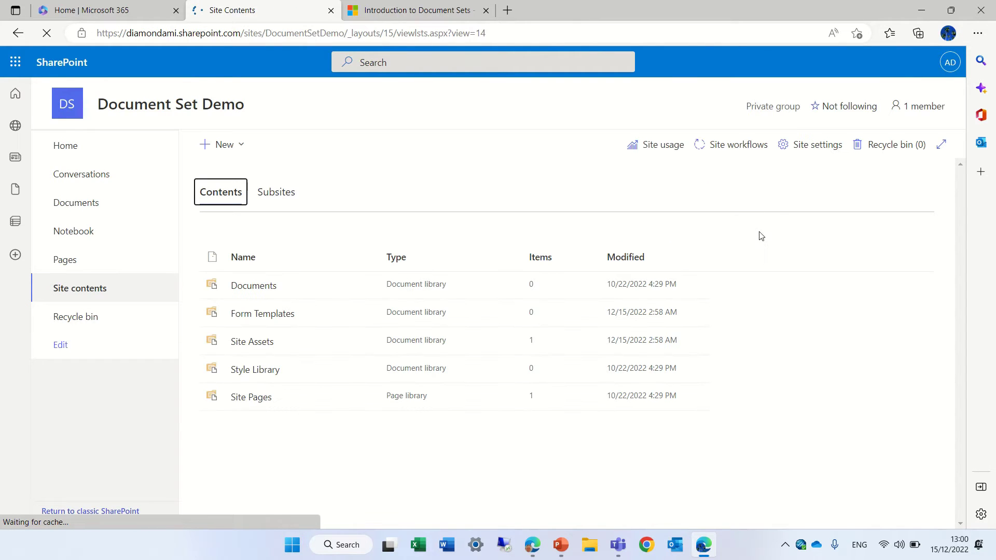
pyautogui.click(818, 145)
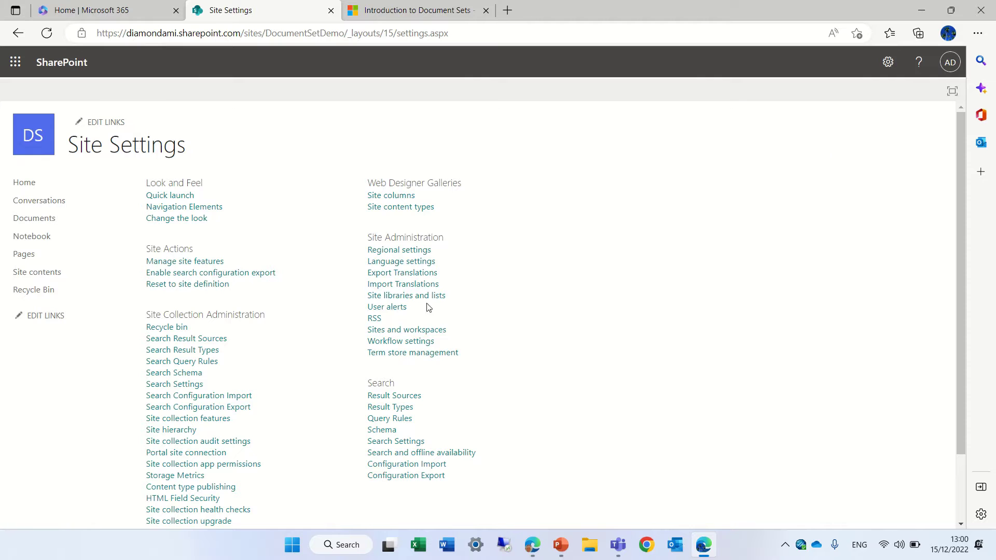
pyautogui.click(190, 422)
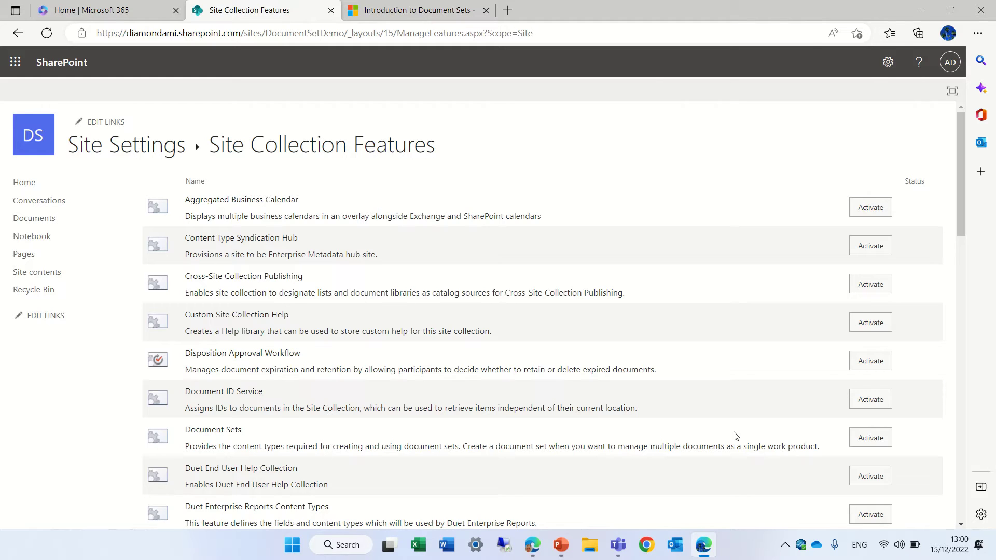
pyautogui.hotkey('ctrl', 'f')
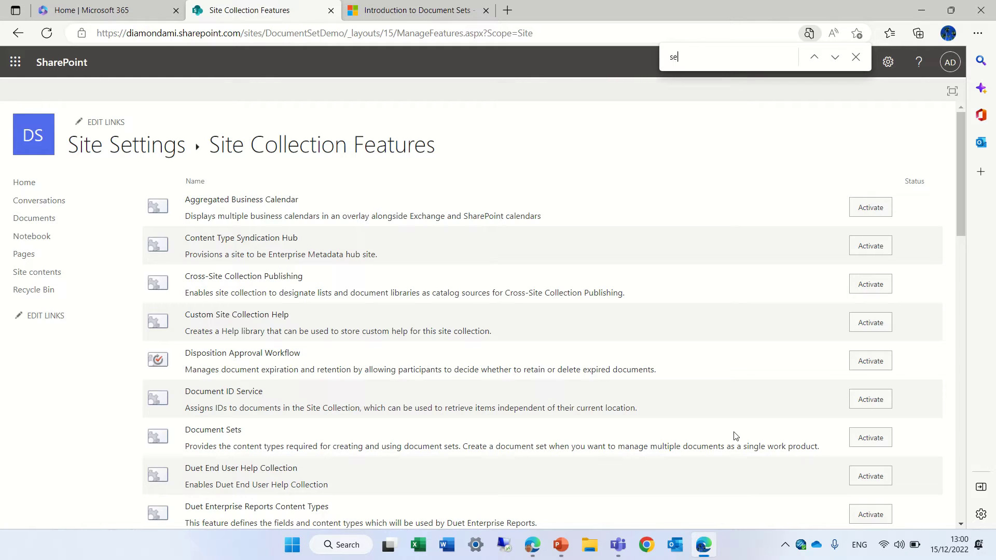
pyautogui.write('set')
pyautogui.press('Return')
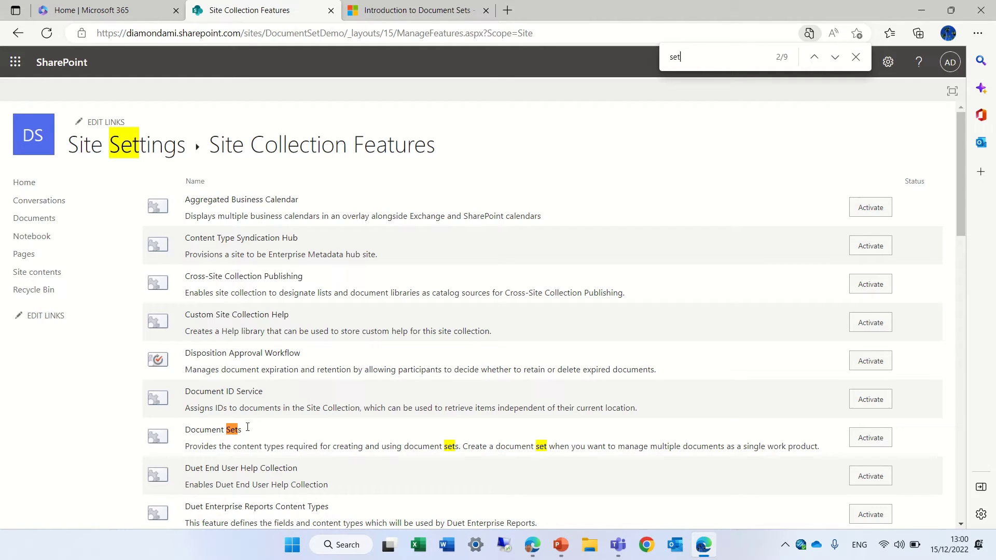
pyautogui.click(870, 438)
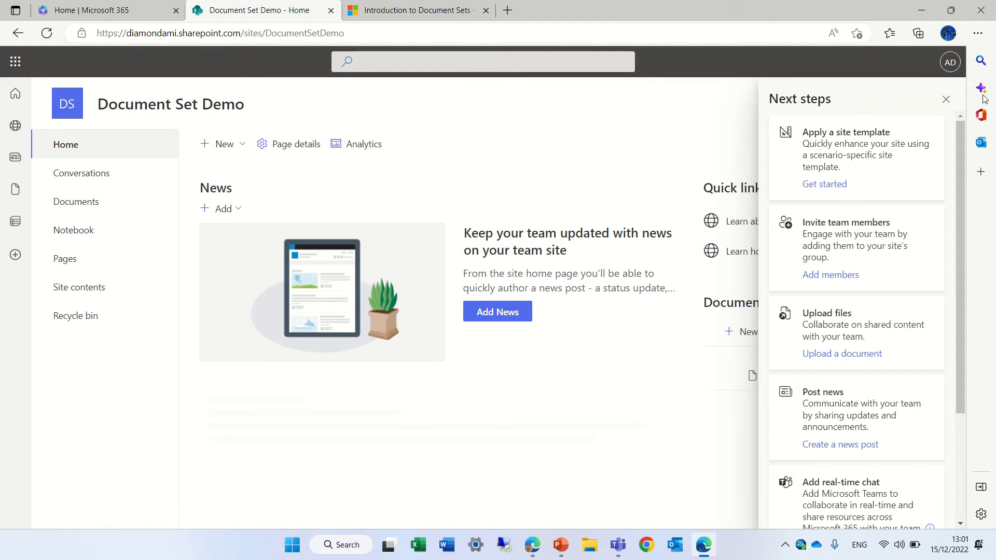
# Dismiss Next steps and open Site content types from the site settings page
pyautogui.click(946, 102)
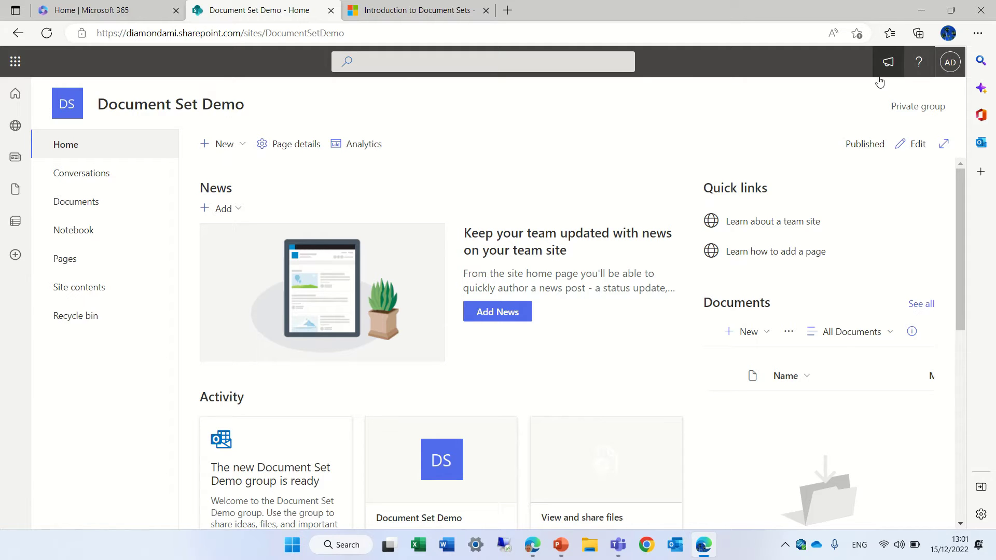
pyautogui.click(887, 64)
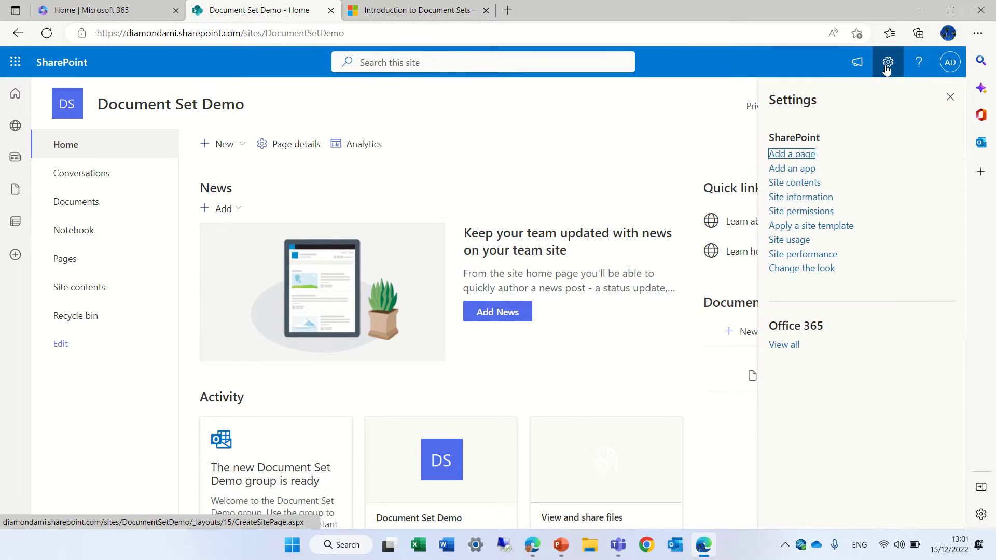
pyautogui.click(801, 183)
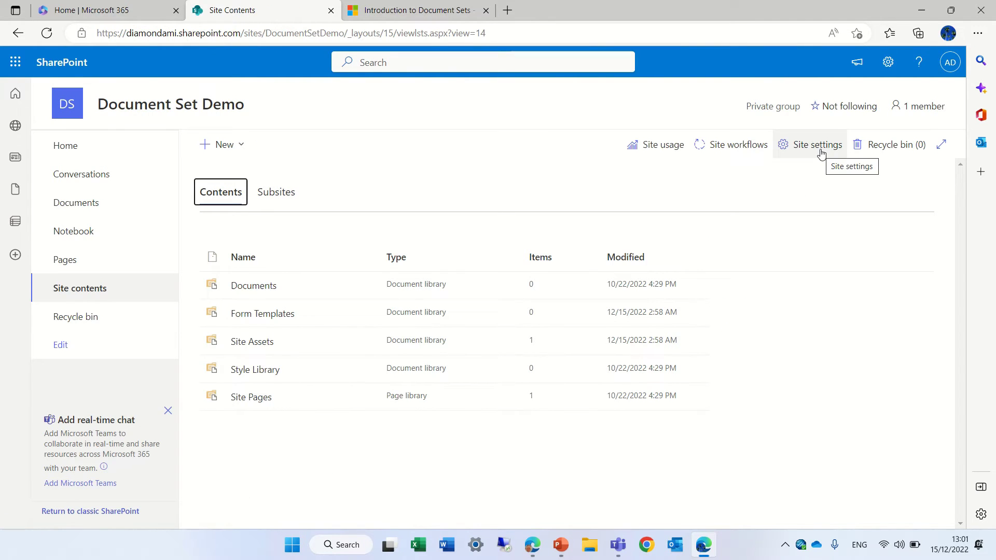
pyautogui.click(824, 153)
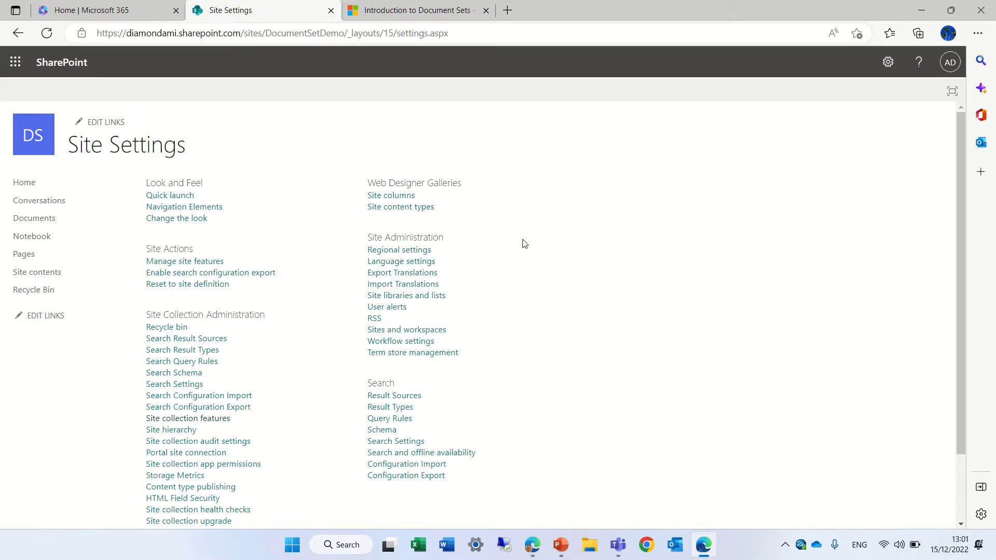
pyautogui.click(387, 210)
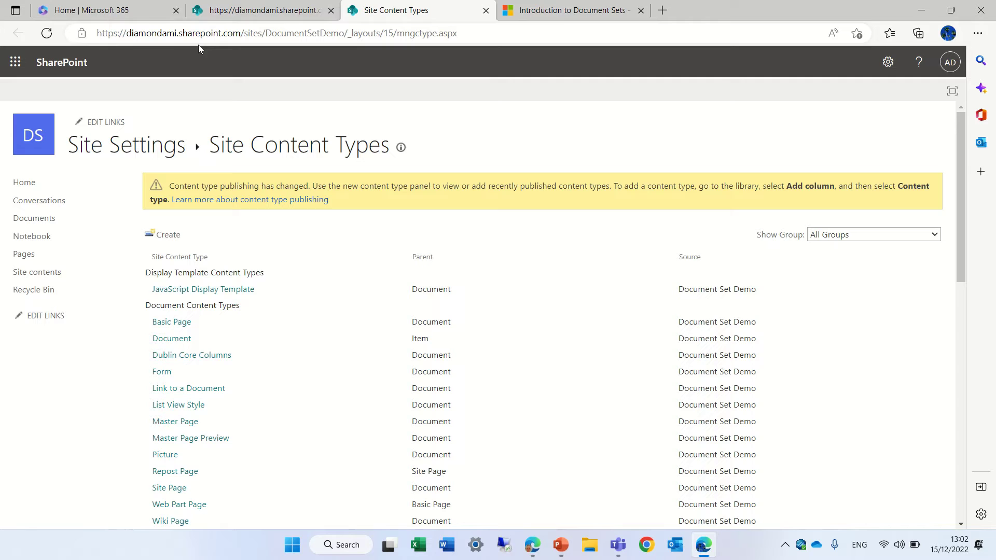
# Create content type 'Project' under Document Set Content Types, with Document Set as its parent
pyautogui.click(278, 12)
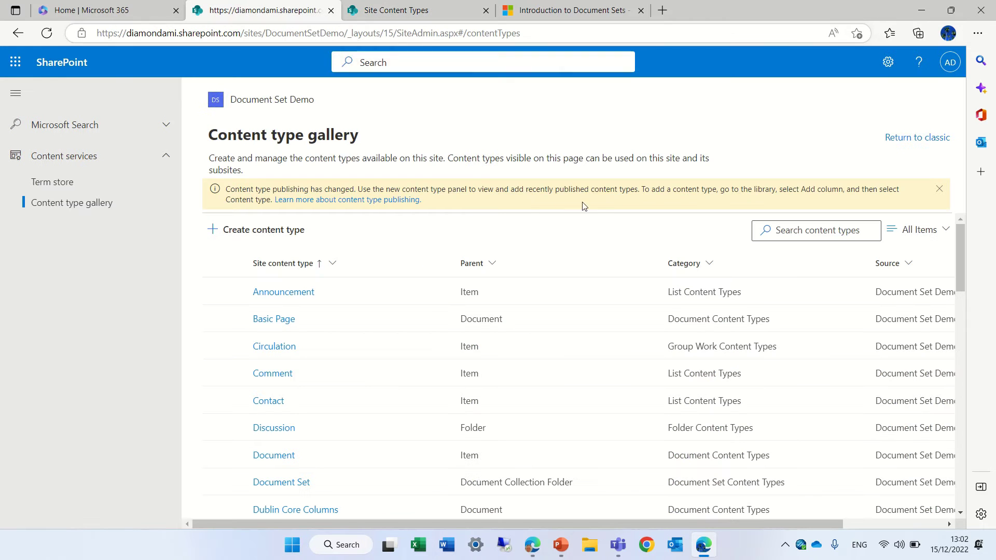
pyautogui.click(266, 232)
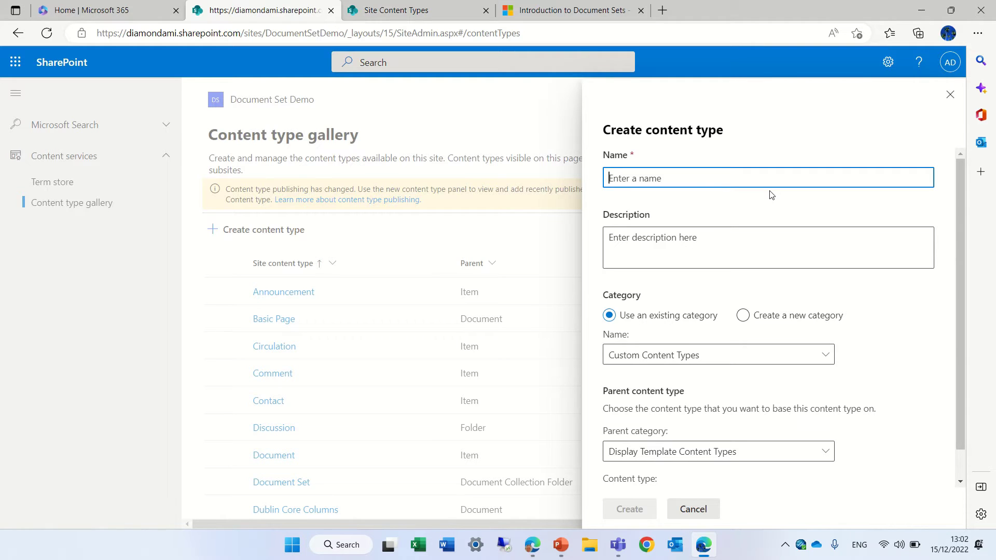
pyautogui.write('Project')
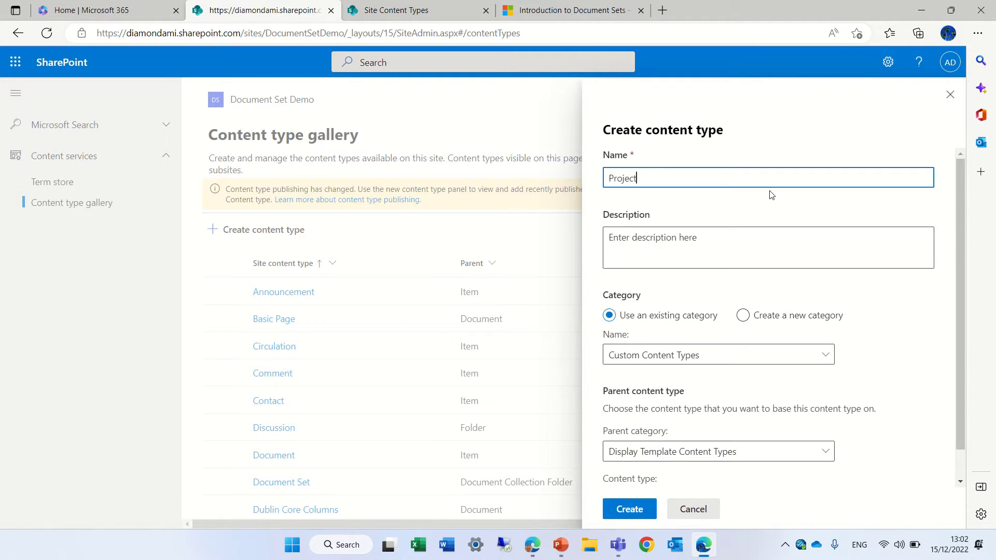
pyautogui.click(657, 238)
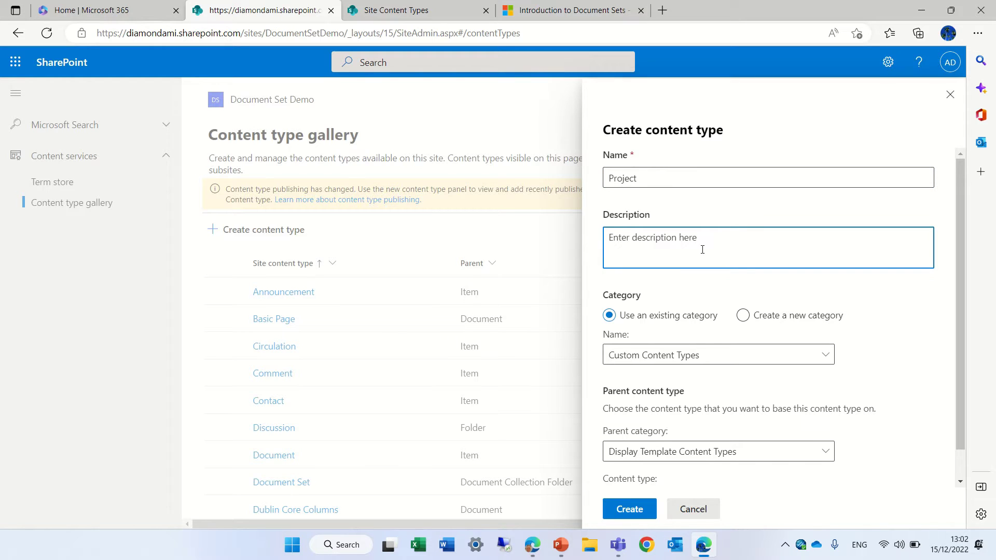
pyautogui.moveTo(961, 266); pyautogui.dragTo(958, 315)
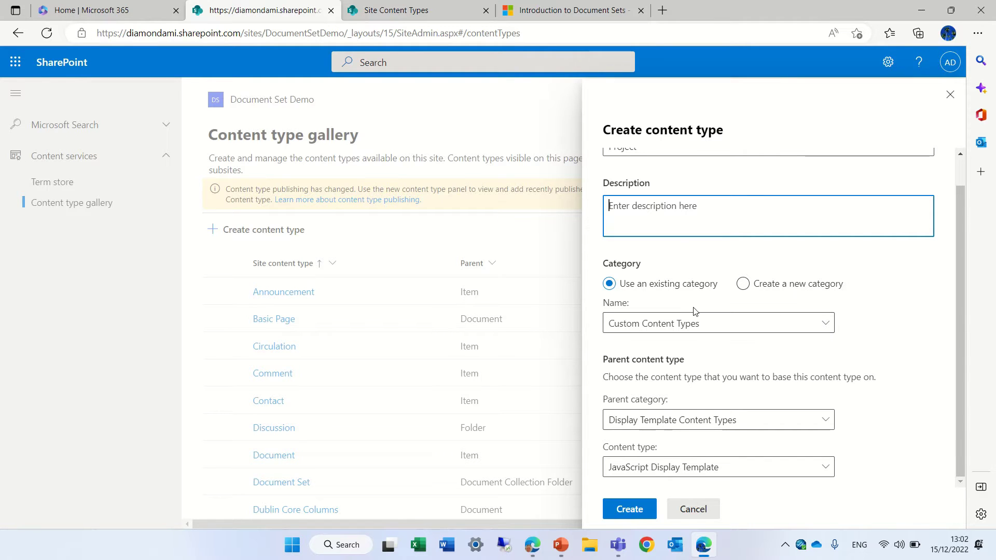
pyautogui.click(822, 325)
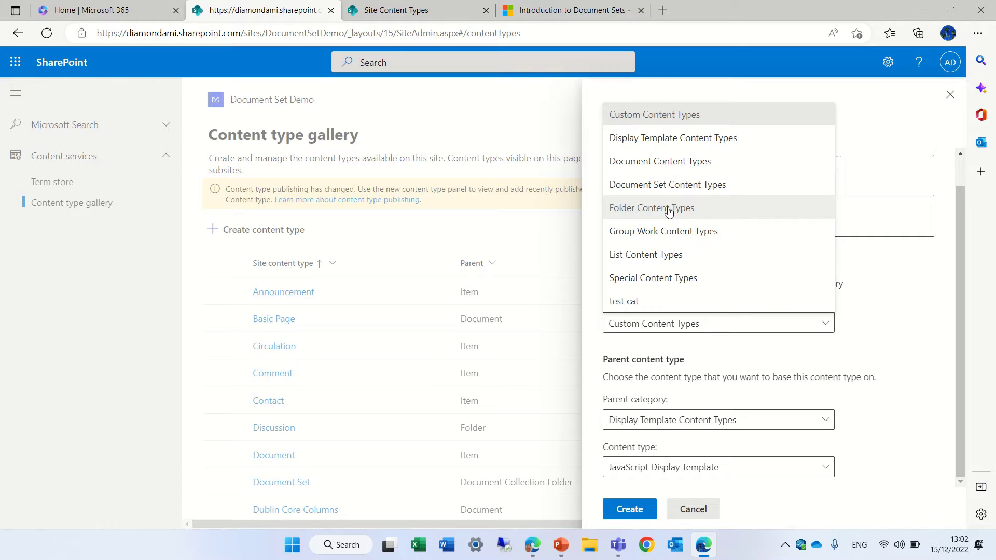
pyautogui.click(625, 188)
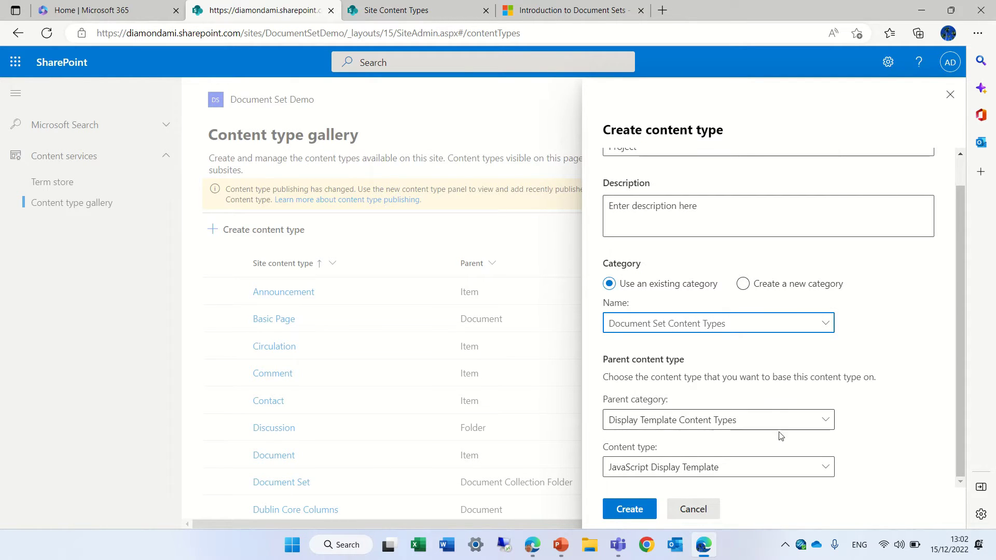
pyautogui.click(823, 421)
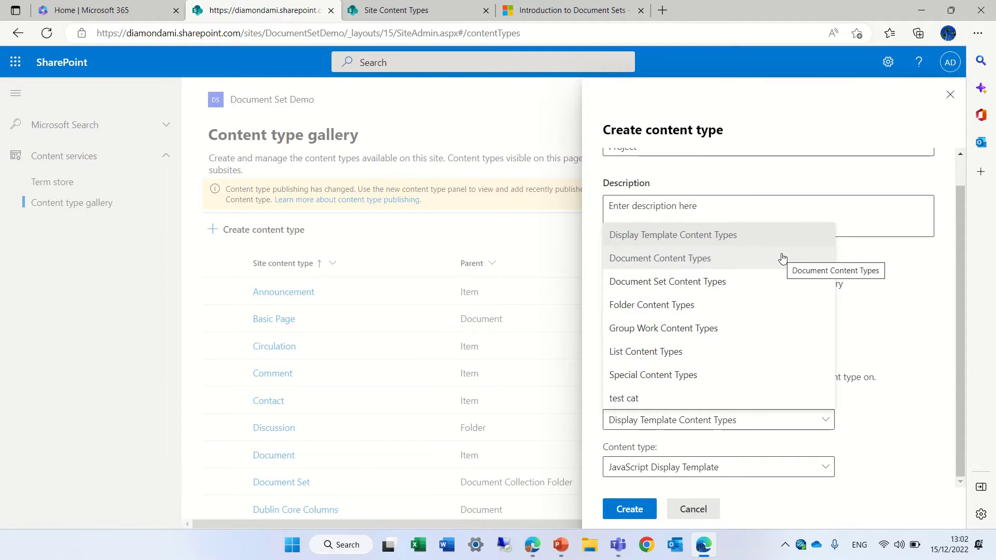
pyautogui.click(741, 283)
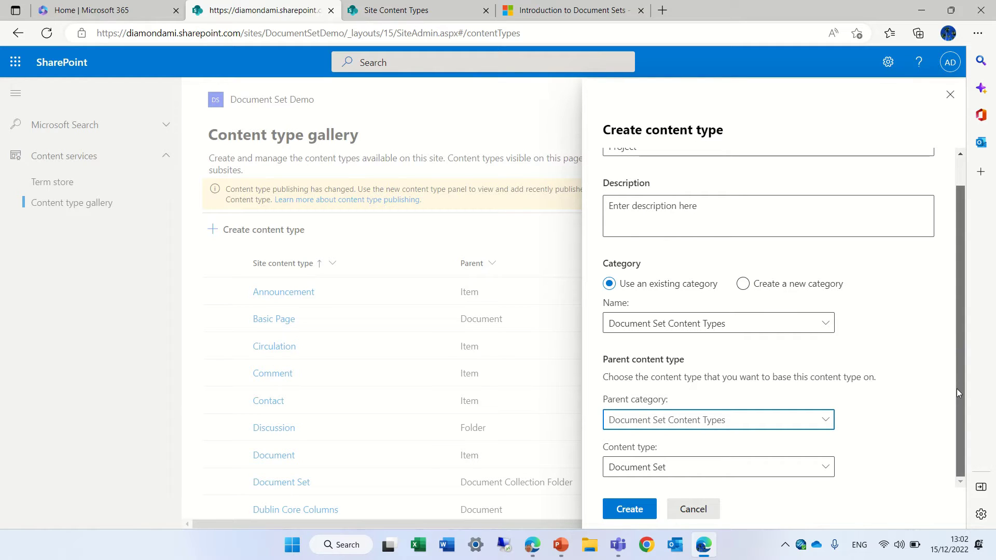
pyautogui.click(630, 509)
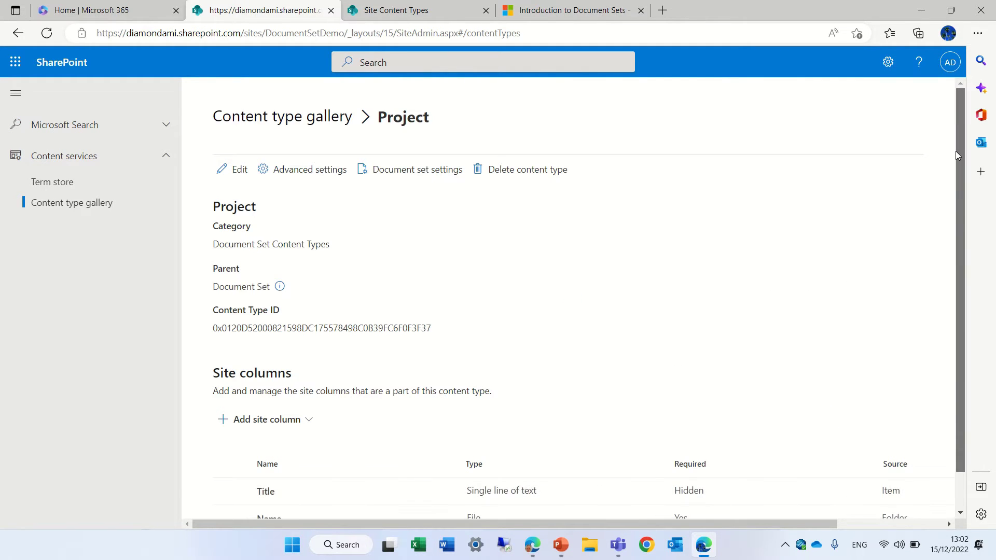
# Open the Add from existing site columns panel, showing All categories
pyautogui.scroll(-1, 957, 186)
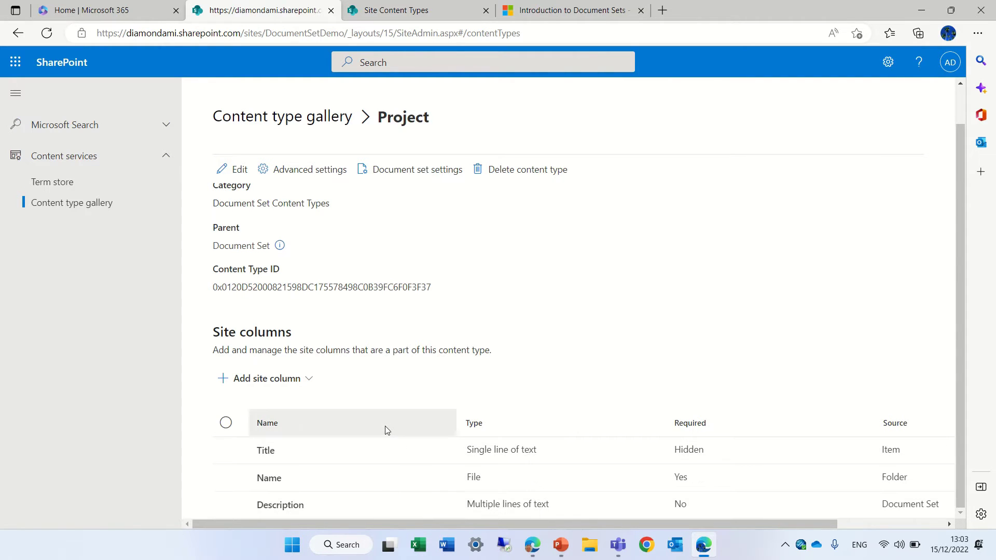
pyautogui.click(272, 378)
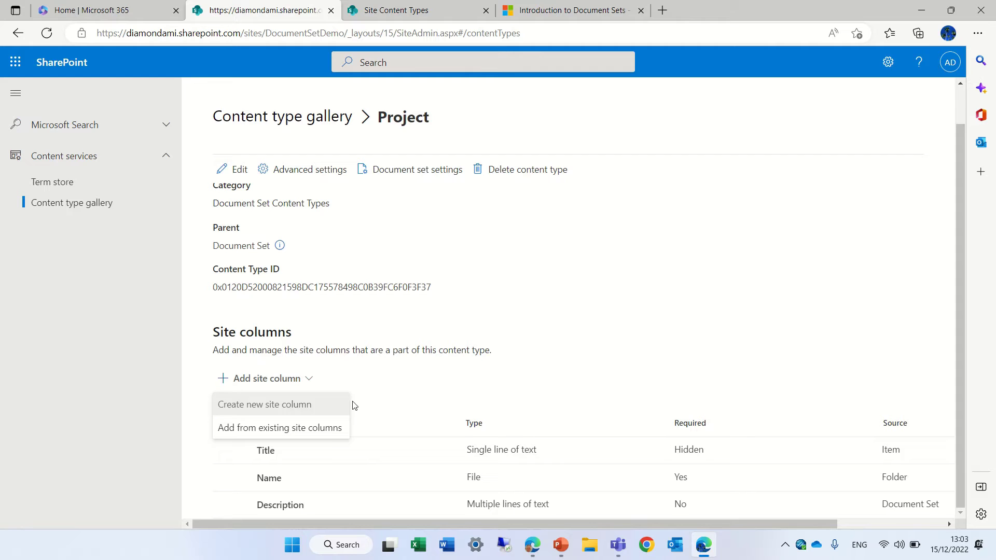
pyautogui.click(330, 428)
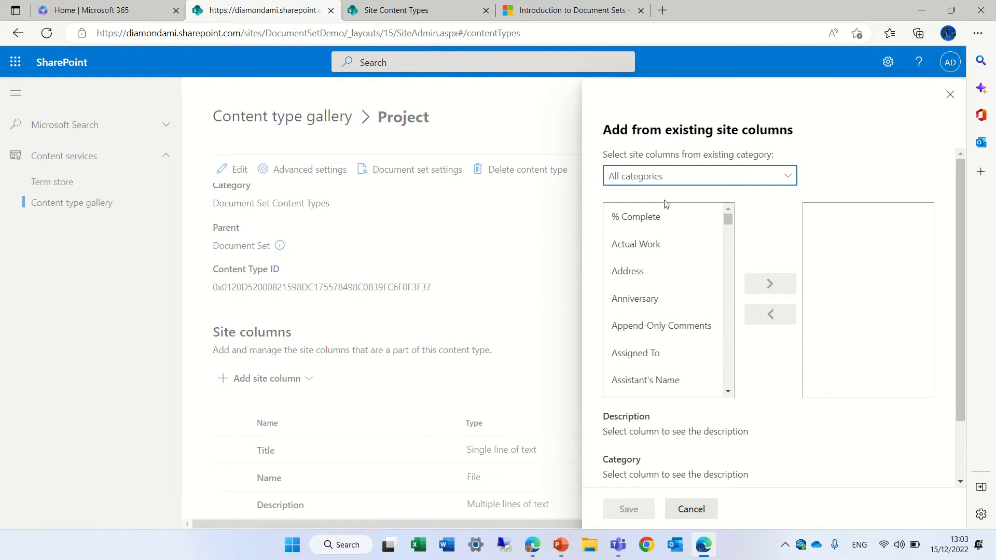
pyautogui.click(717, 180)
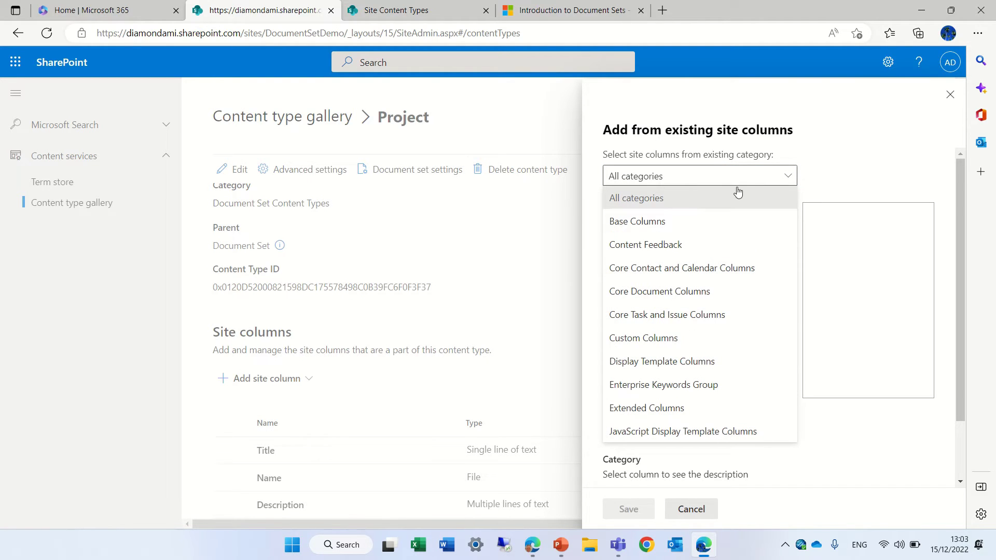
pyautogui.click(853, 123)
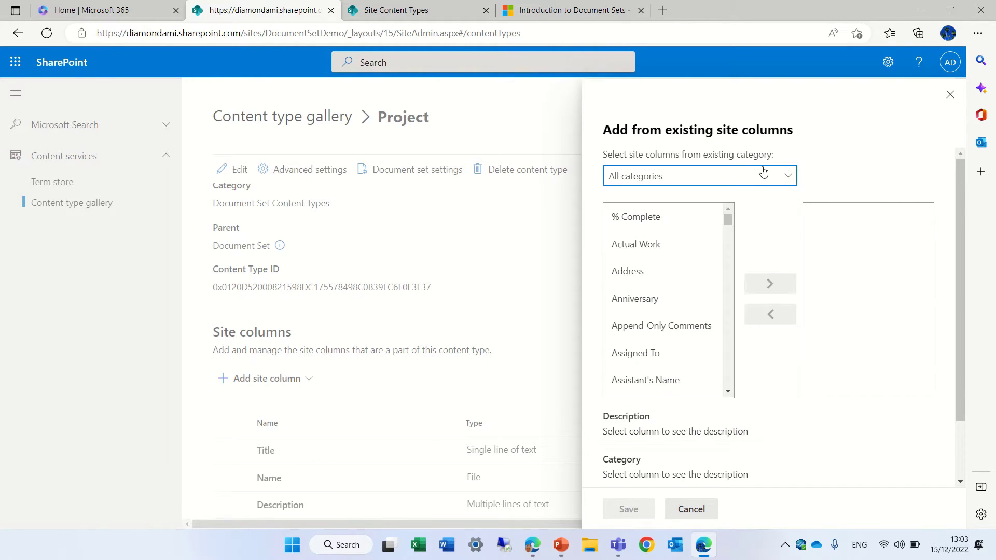
# Add the Due Date and E-Mail site columns to Project and save
pyautogui.moveTo(734, 223); pyautogui.dragTo(728, 265)
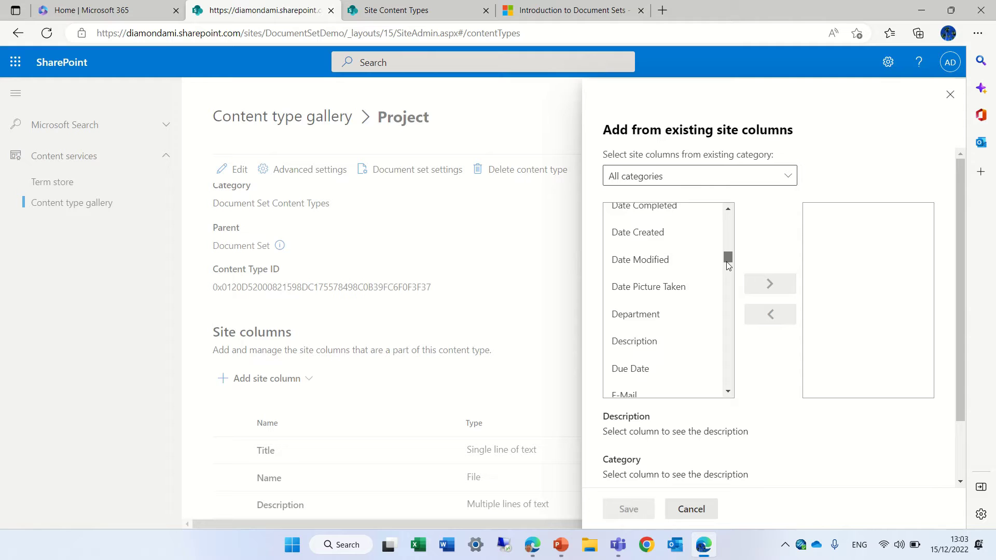
pyautogui.scroll(1, 690, 327)
pyautogui.click(728, 393)
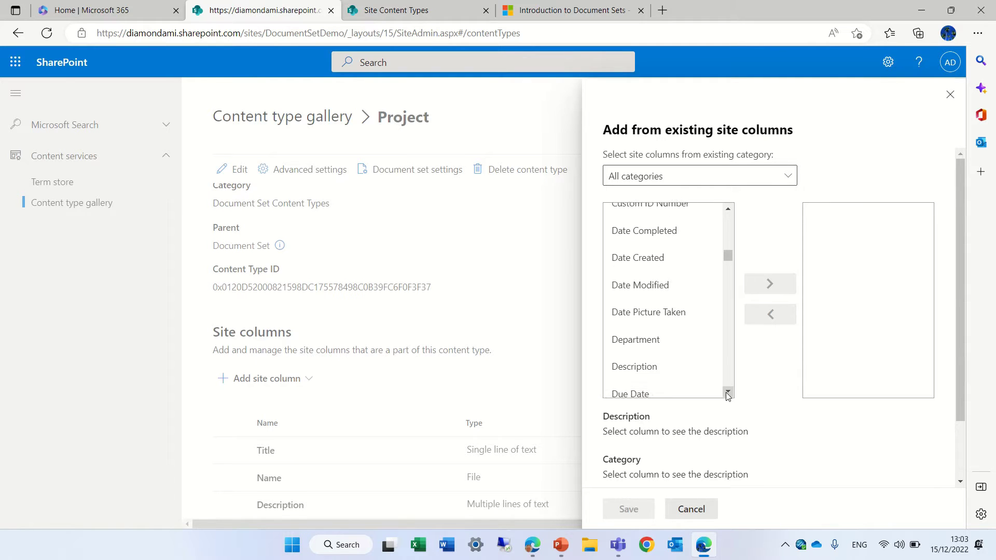
pyautogui.click(728, 393)
pyautogui.click(641, 353)
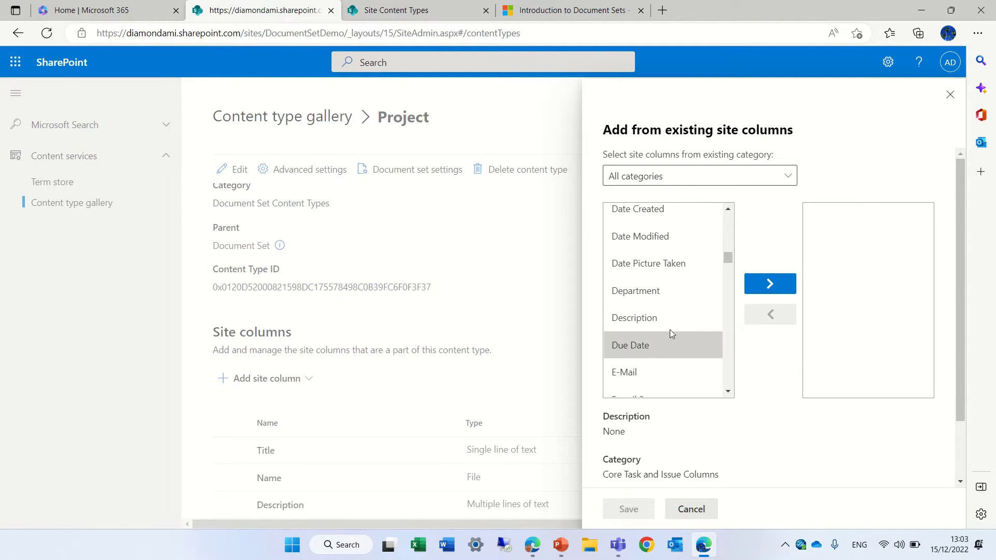
pyautogui.click(782, 293)
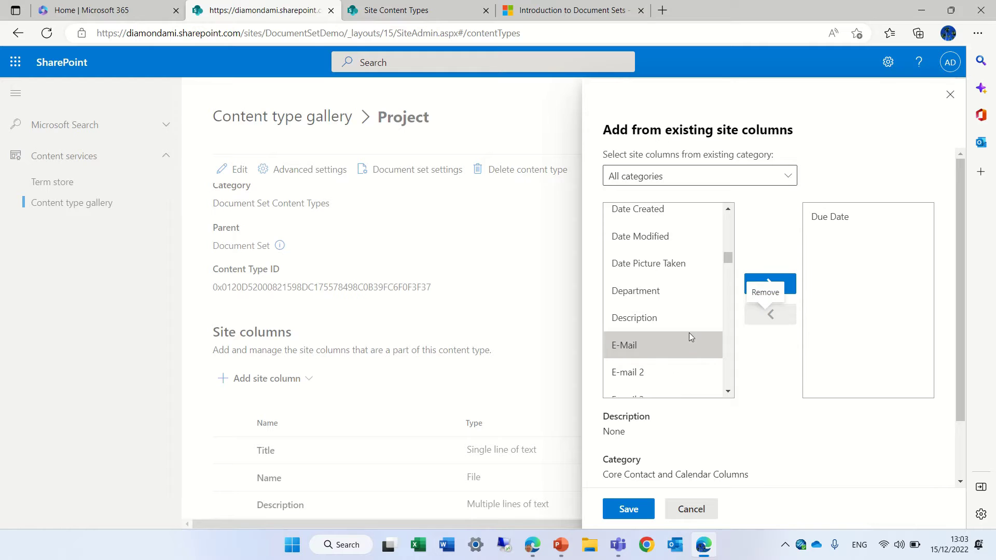
pyautogui.click(770, 284)
pyautogui.click(622, 505)
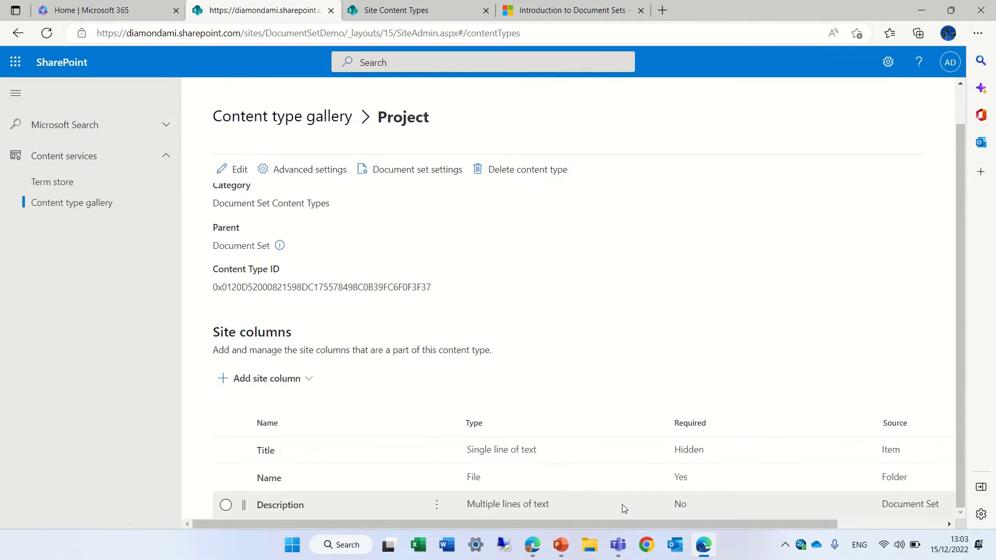
pyautogui.moveTo(955, 218); pyautogui.dragTo(963, 246)
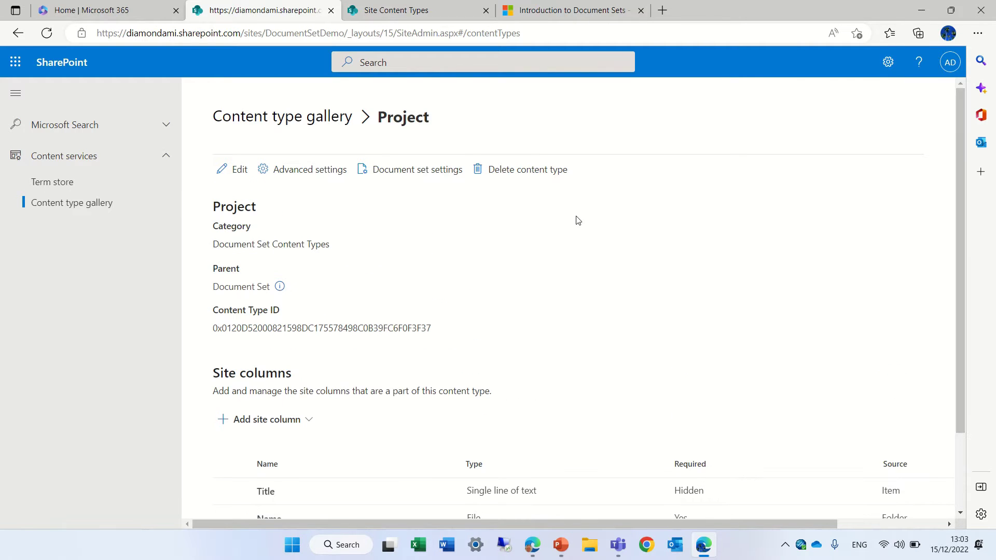
# In Document set settings, uncheck 'Add the name of the document set to each file name'
pyautogui.click(322, 182)
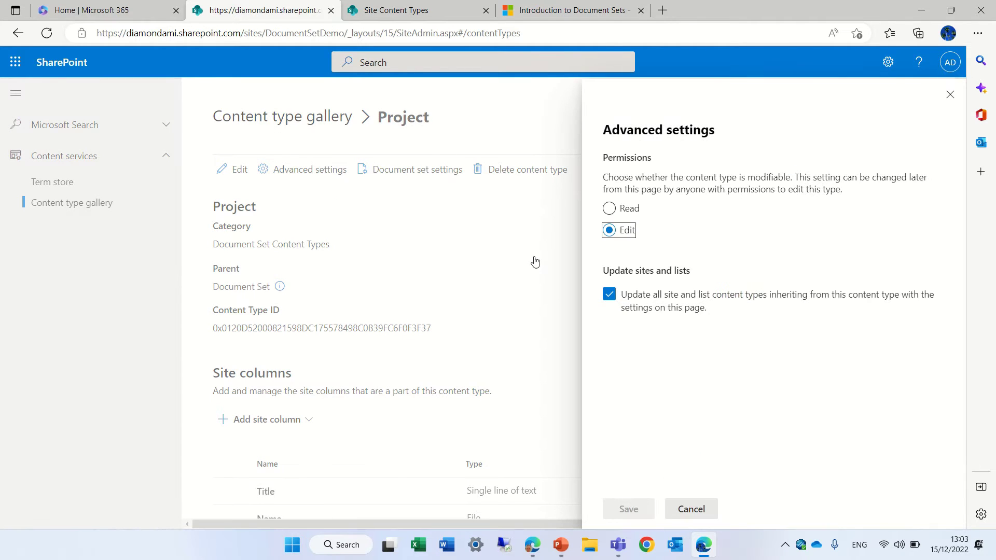
pyautogui.click(692, 508)
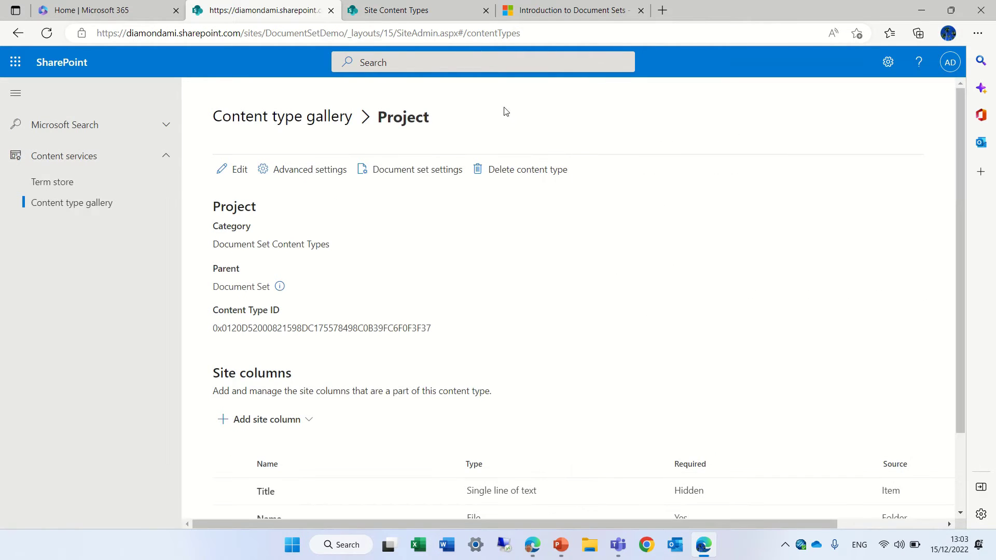
pyautogui.click(412, 176)
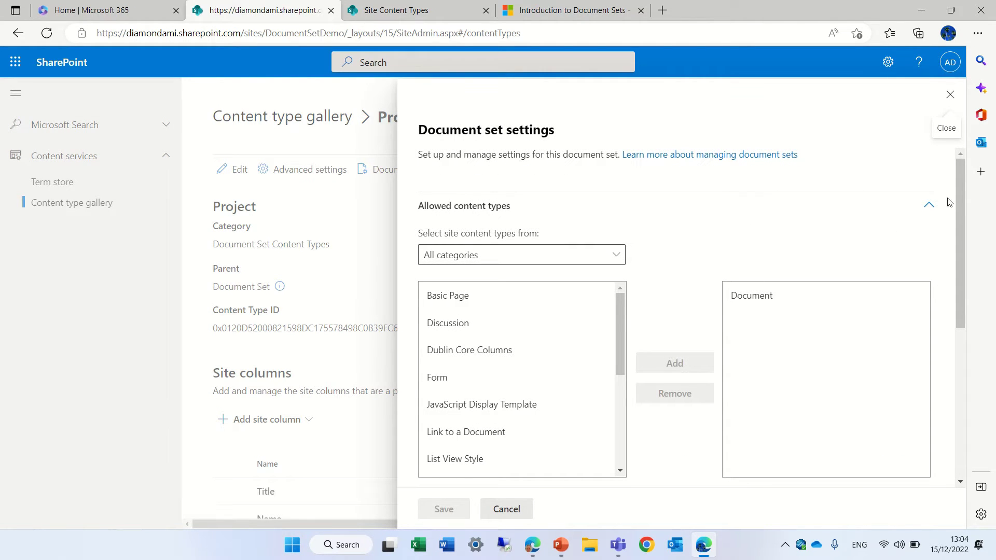
pyautogui.moveTo(957, 184); pyautogui.dragTo(952, 342)
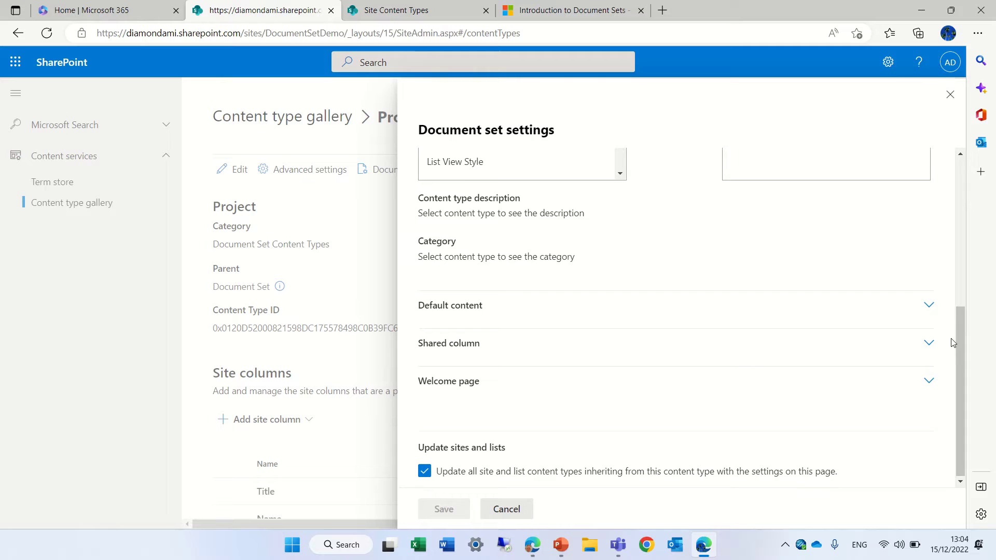
pyautogui.click(923, 309)
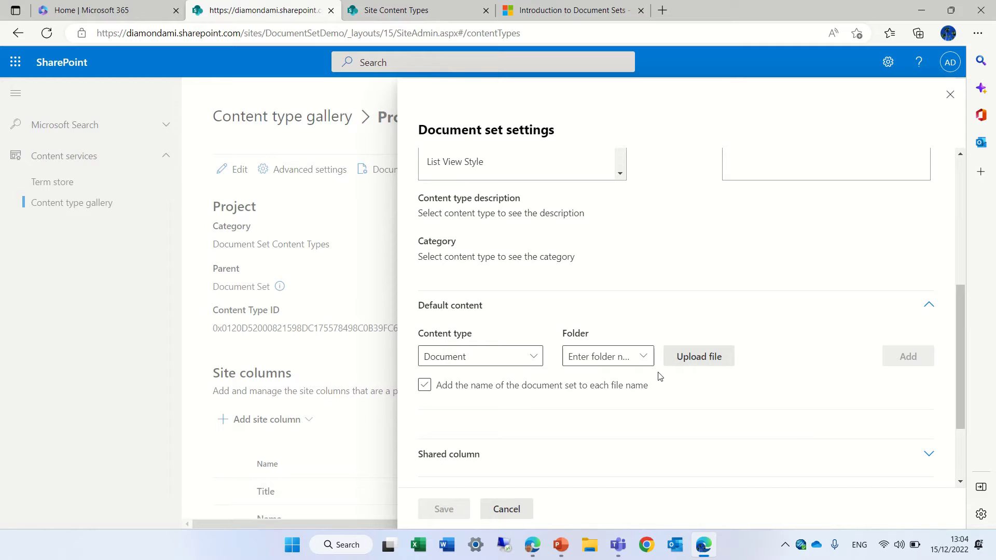
pyautogui.click(644, 379)
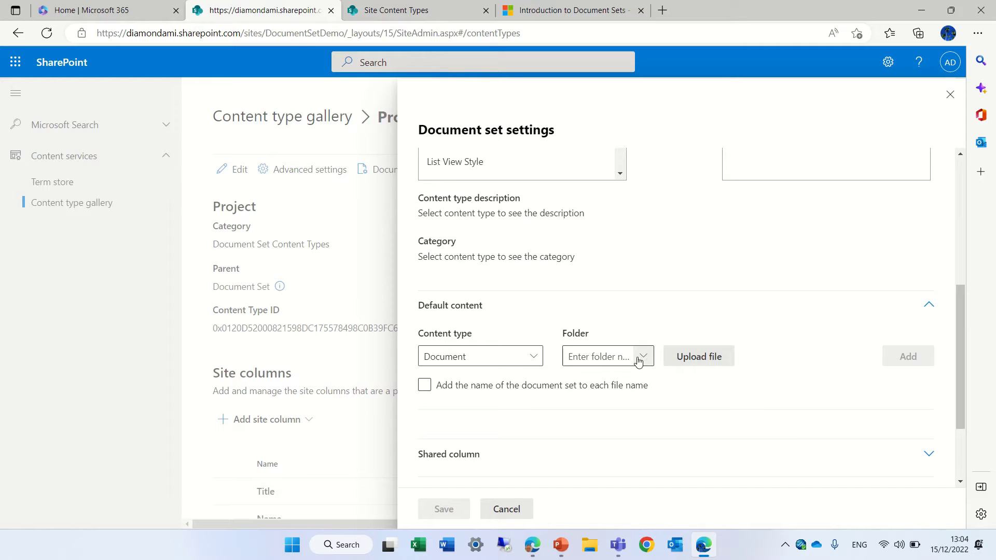
# Upload the workbook סקר עמי(1-4).xlsx from Downloads as default Document content
pyautogui.click(713, 358)
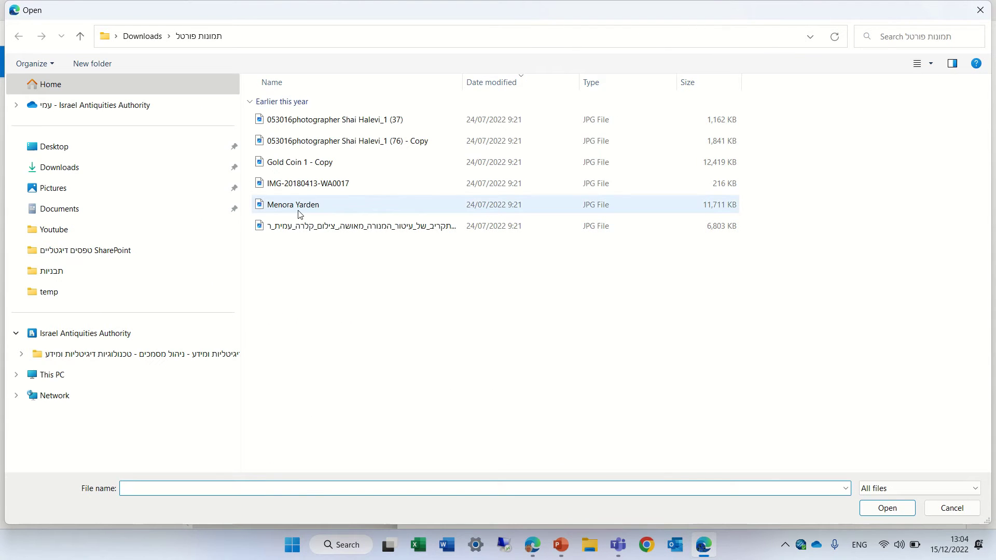
pyautogui.click(59, 178)
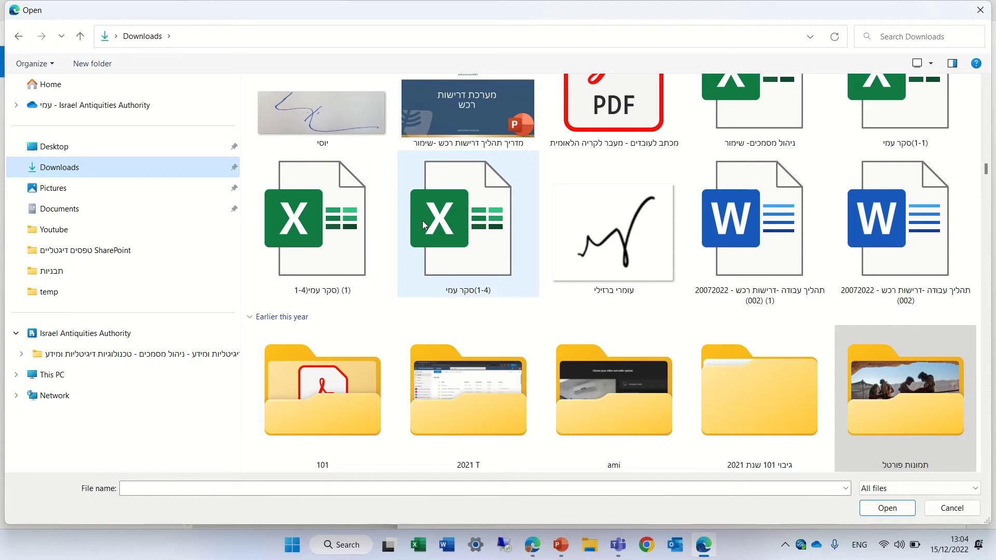
pyautogui.doubleClick(423, 224)
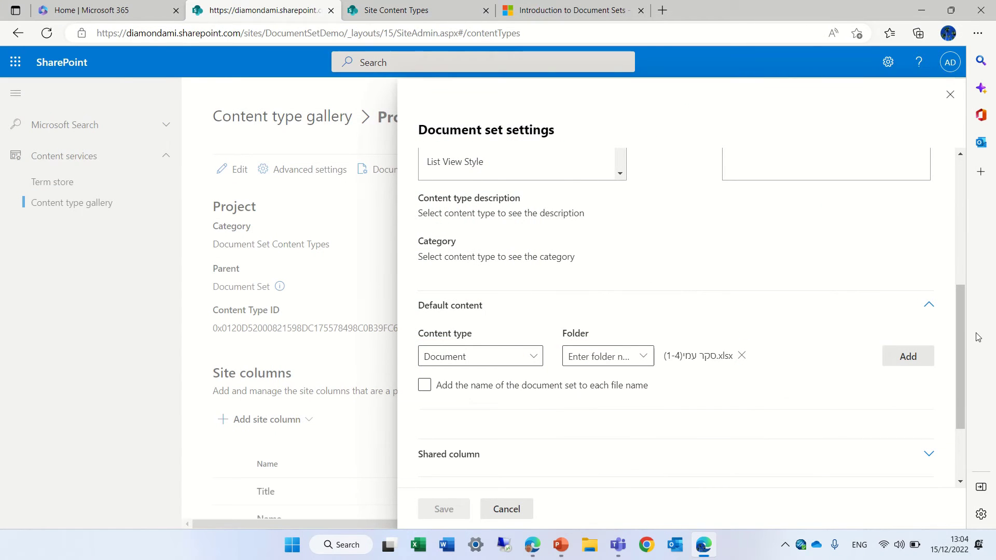
pyautogui.click(916, 356)
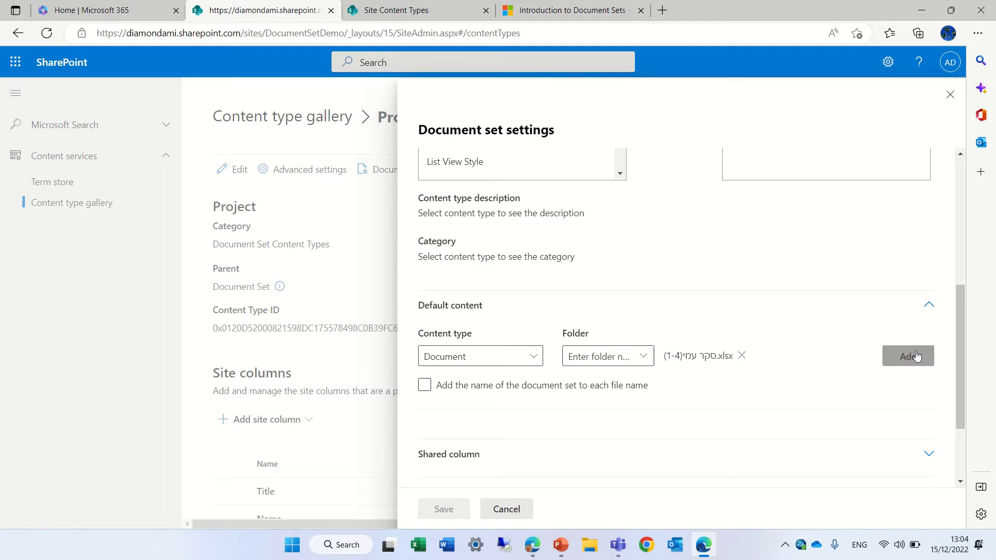
pyautogui.moveTo(964, 310); pyautogui.dragTo(963, 373)
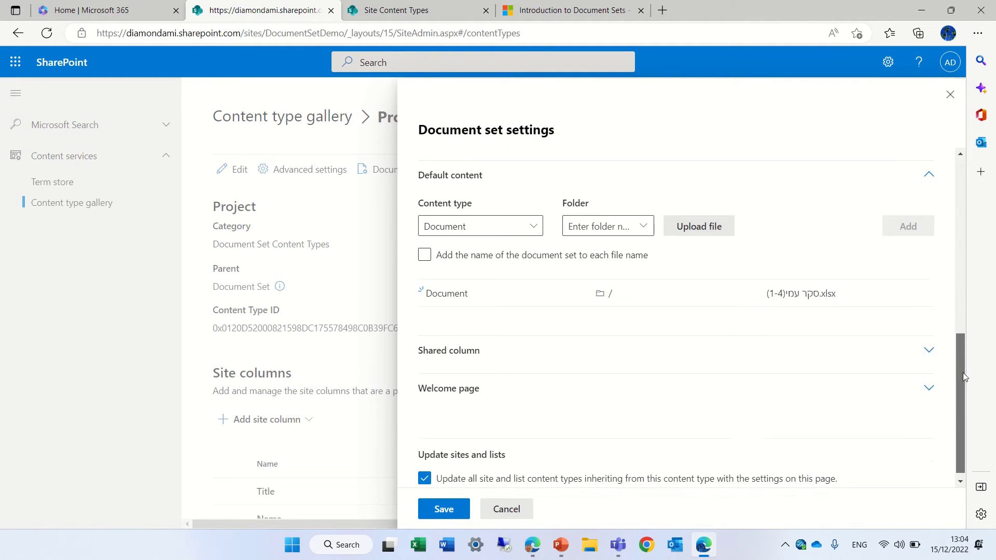
pyautogui.click(928, 348)
# Mark Description, Due Date and E-Mail as shared columns synced across the set
pyautogui.moveTo(959, 358); pyautogui.dragTo(963, 382)
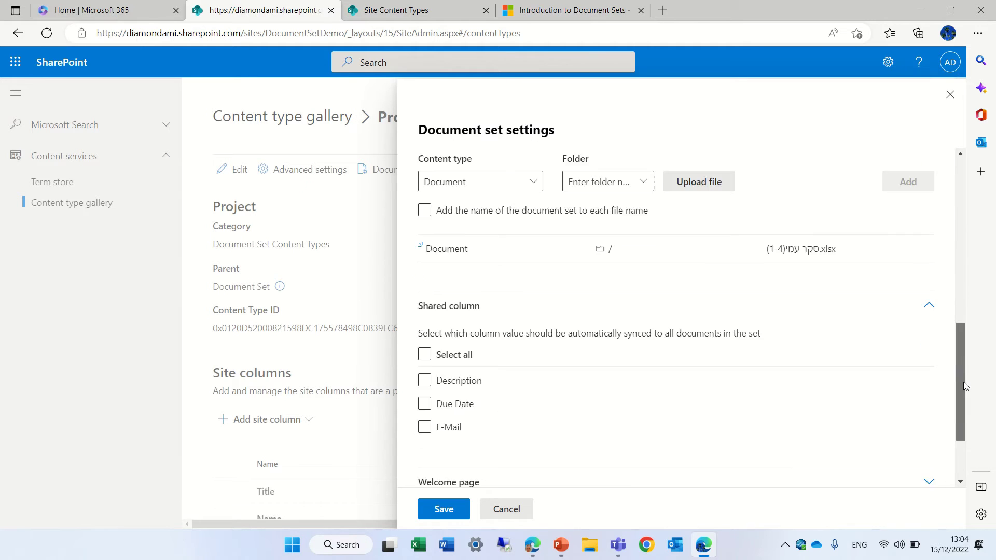
pyautogui.scroll(-1, 963, 386)
pyautogui.click(424, 382)
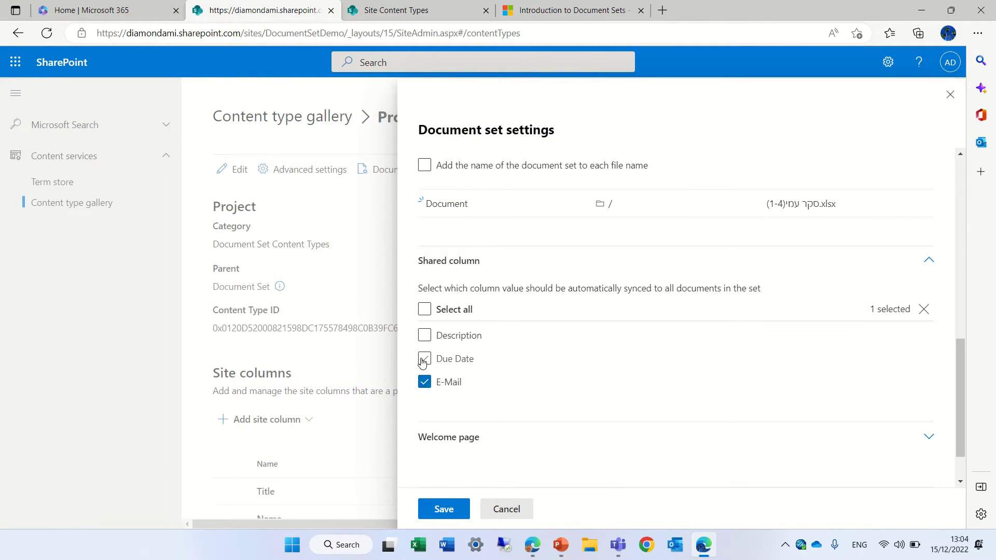
pyautogui.click(424, 359)
pyautogui.click(425, 341)
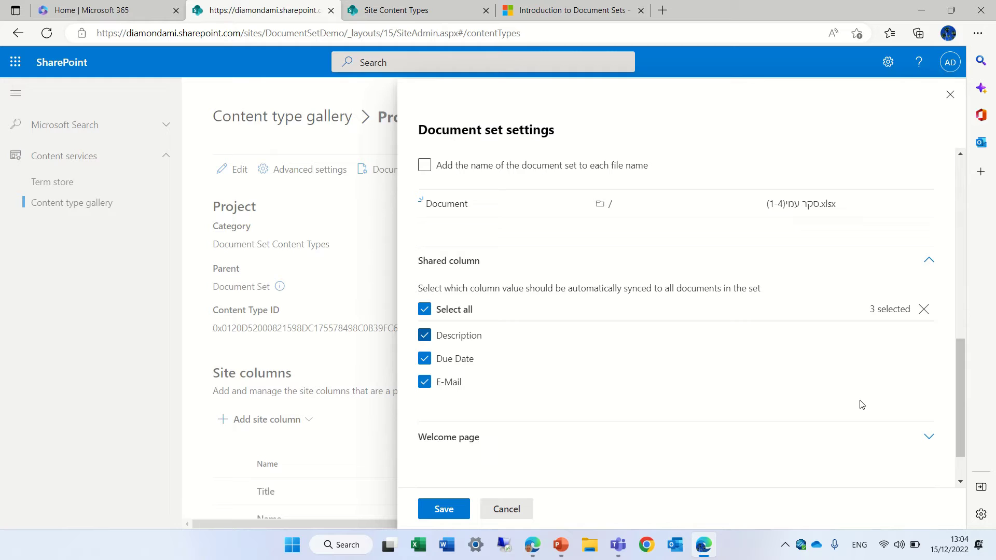
# Show Due Date and E-Mail on the welcome page and save the document set settings
pyautogui.scroll(-1, 954, 425)
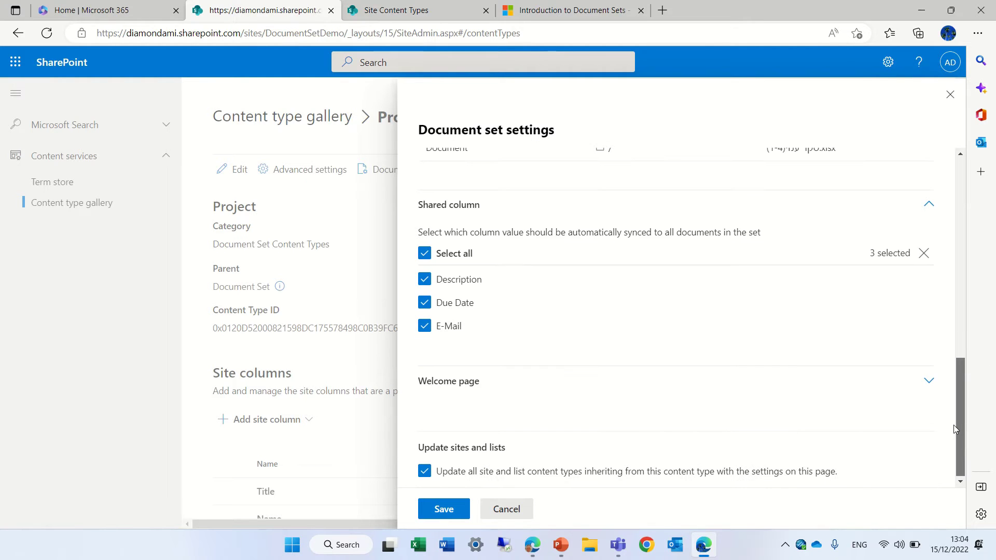
pyautogui.click(927, 382)
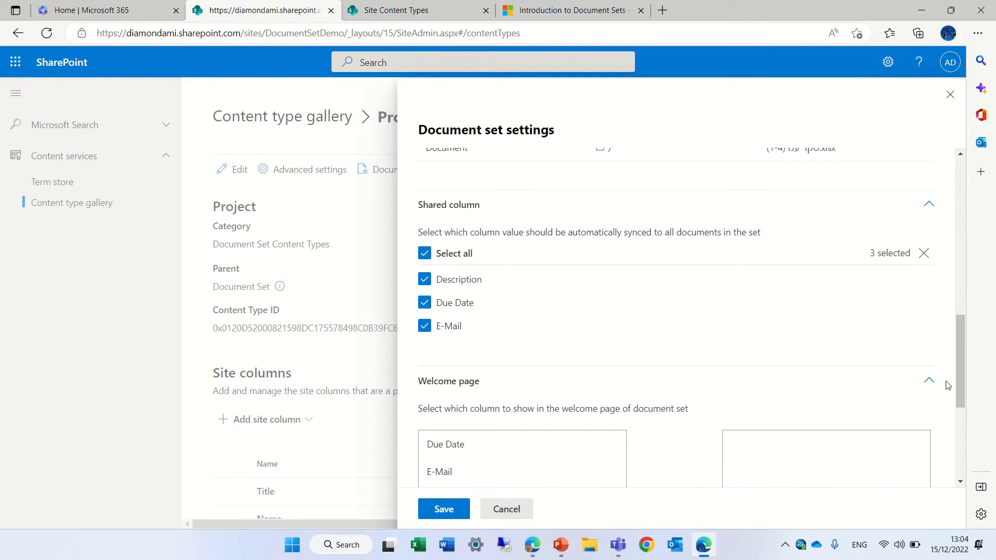
pyautogui.moveTo(960, 342); pyautogui.dragTo(967, 375)
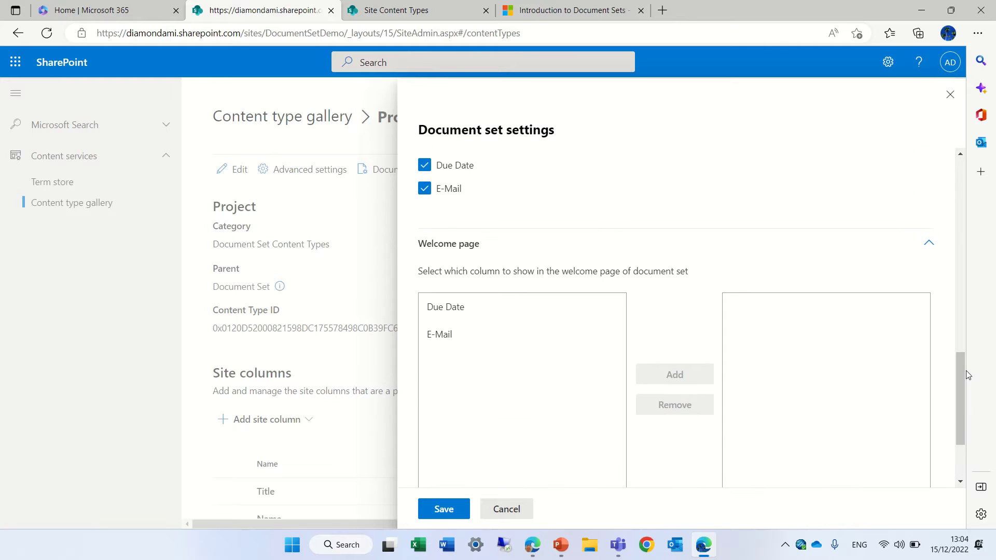
pyautogui.click(434, 303)
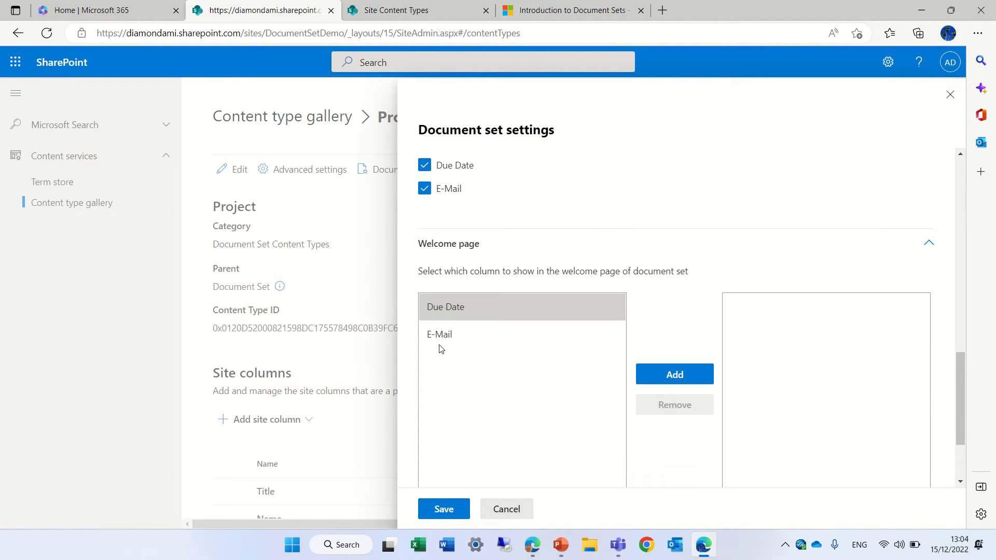
pyautogui.click(452, 335)
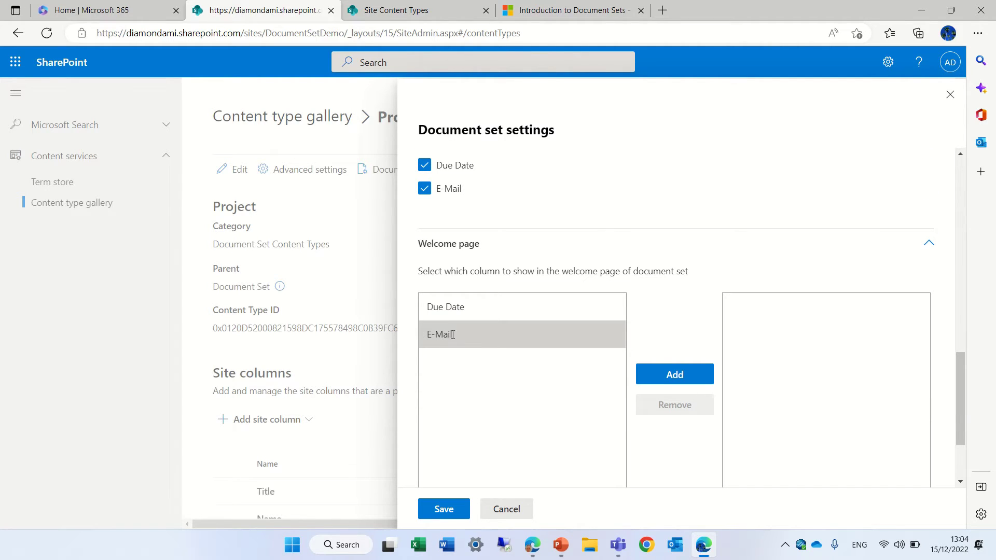
pyautogui.click(440, 308)
pyautogui.click(645, 374)
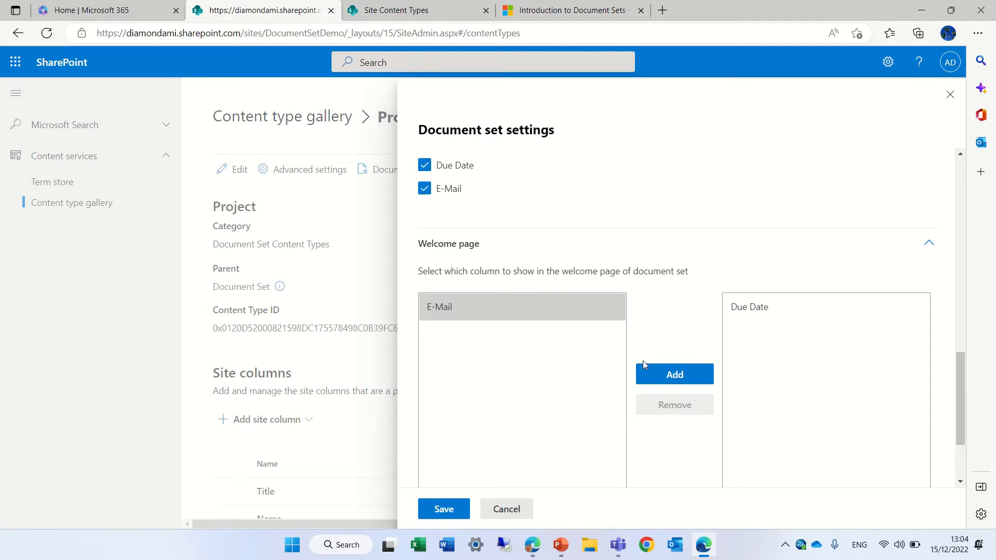
pyautogui.click(674, 372)
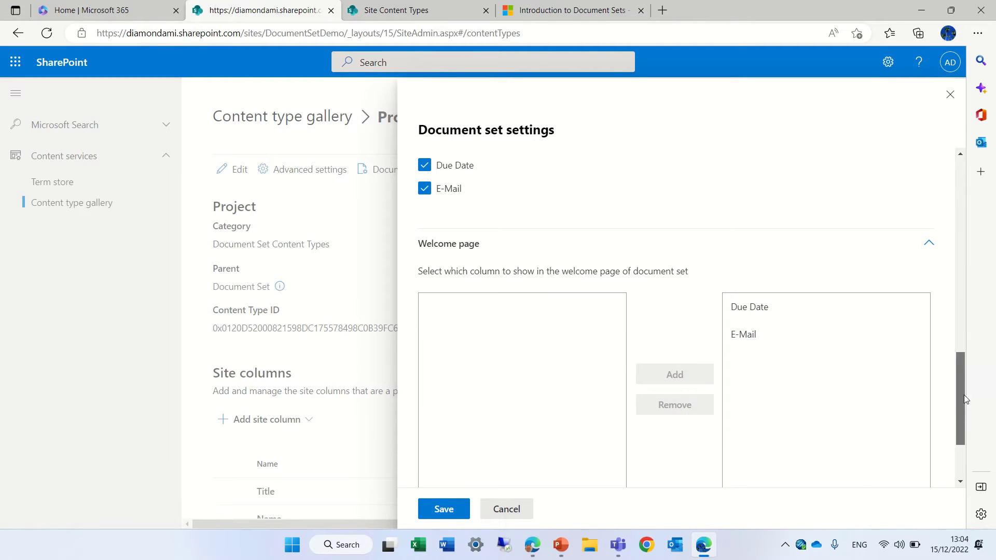
pyautogui.scroll(-3, 963, 423)
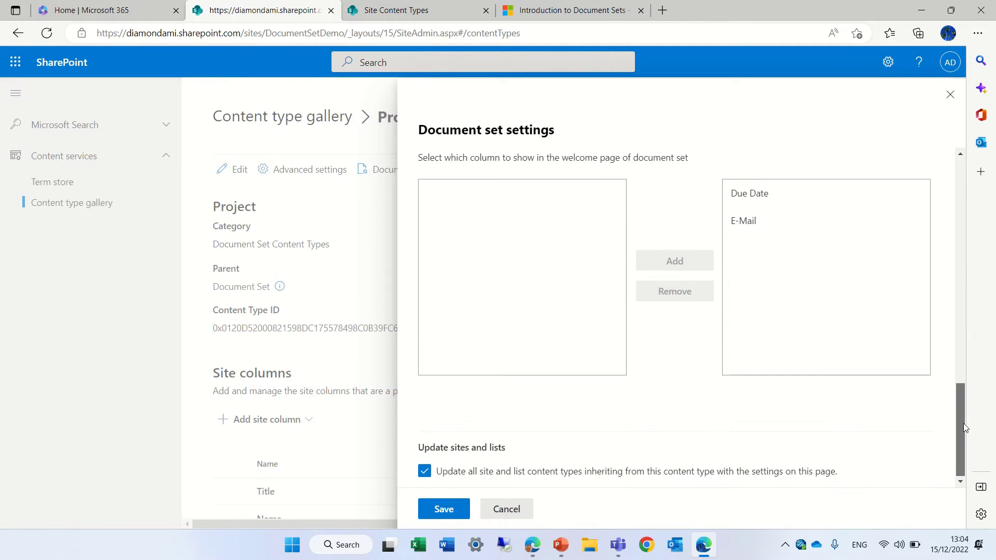
pyautogui.click(444, 509)
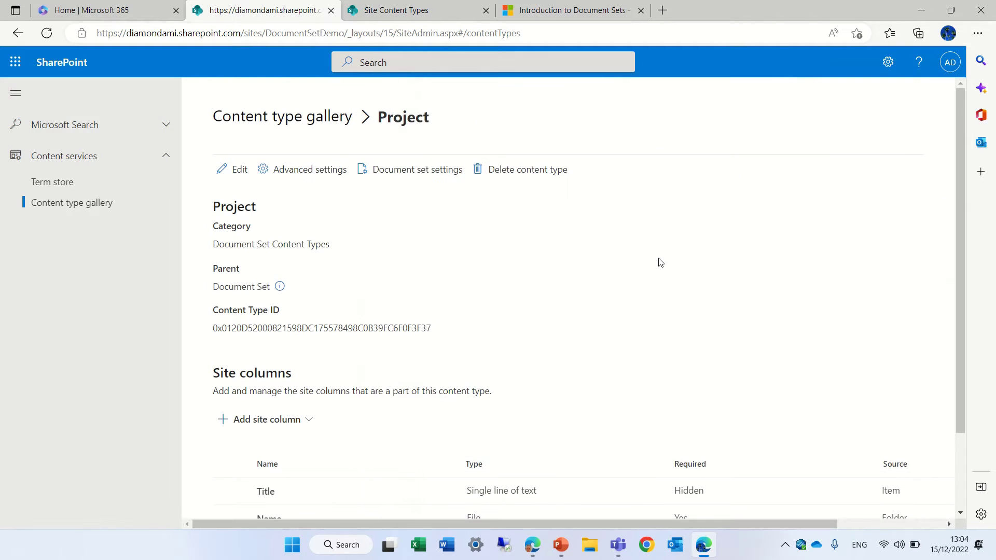
# Switch back to the Site Content Types tab and go Home via the left navigation
pyautogui.moveTo(963, 232); pyautogui.dragTo(992, 123)
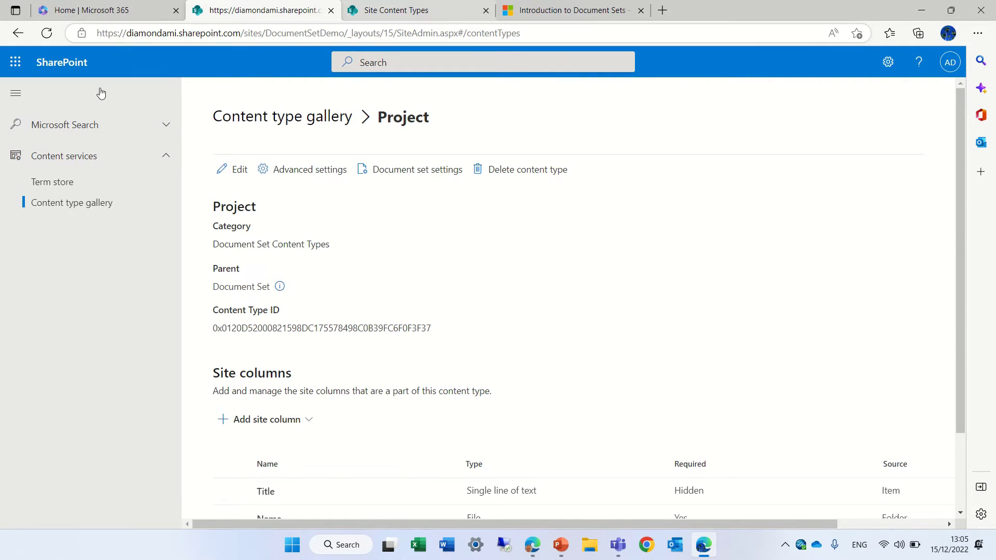
pyautogui.click(388, 10)
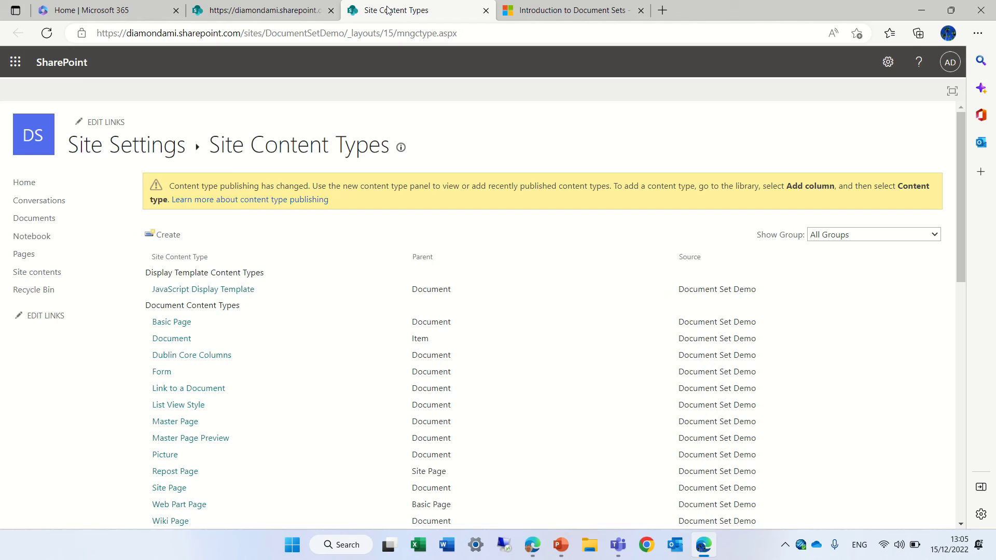
pyautogui.click(17, 186)
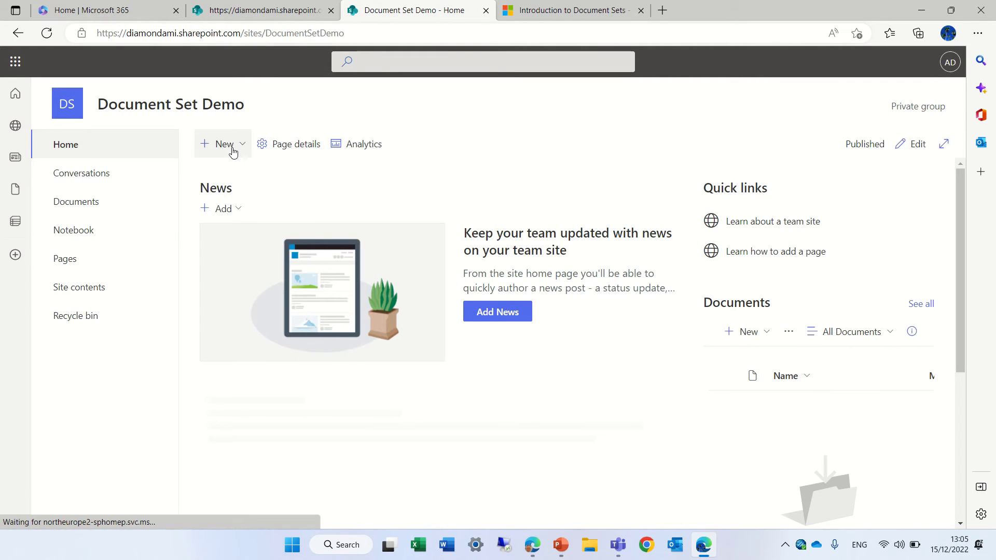
# Create a new document library named 'project'
pyautogui.click(231, 147)
pyautogui.click(236, 196)
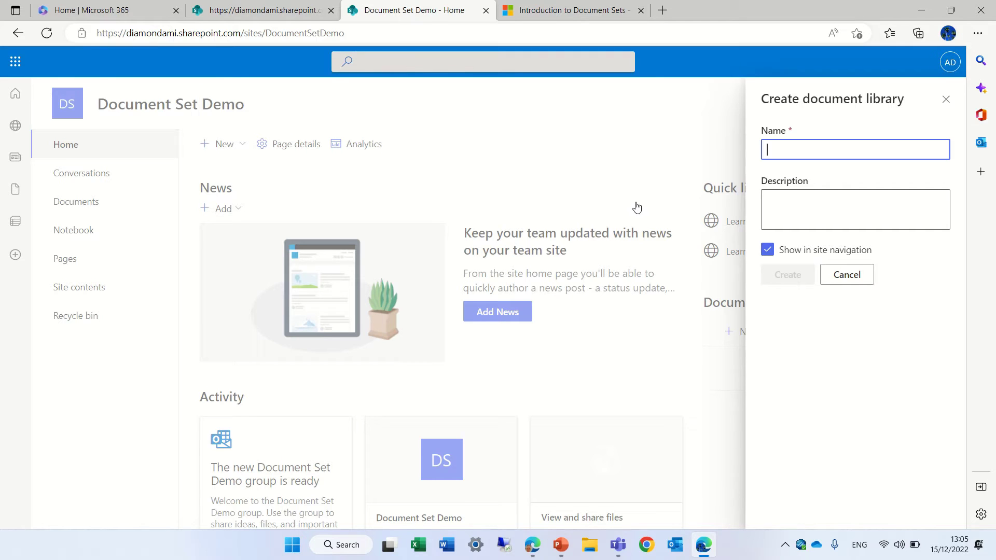
pyautogui.write('pro')
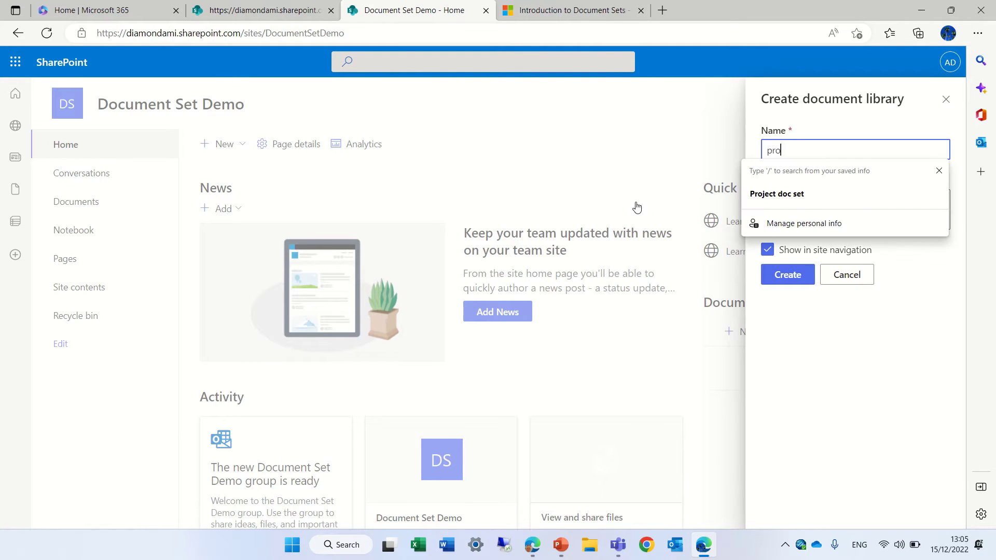
pyautogui.write('ject')
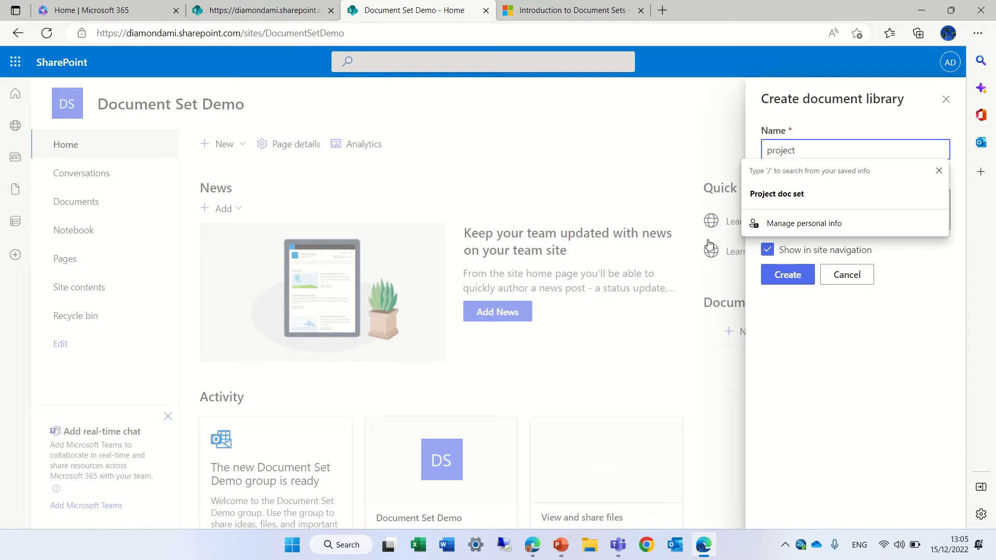
pyautogui.click(785, 280)
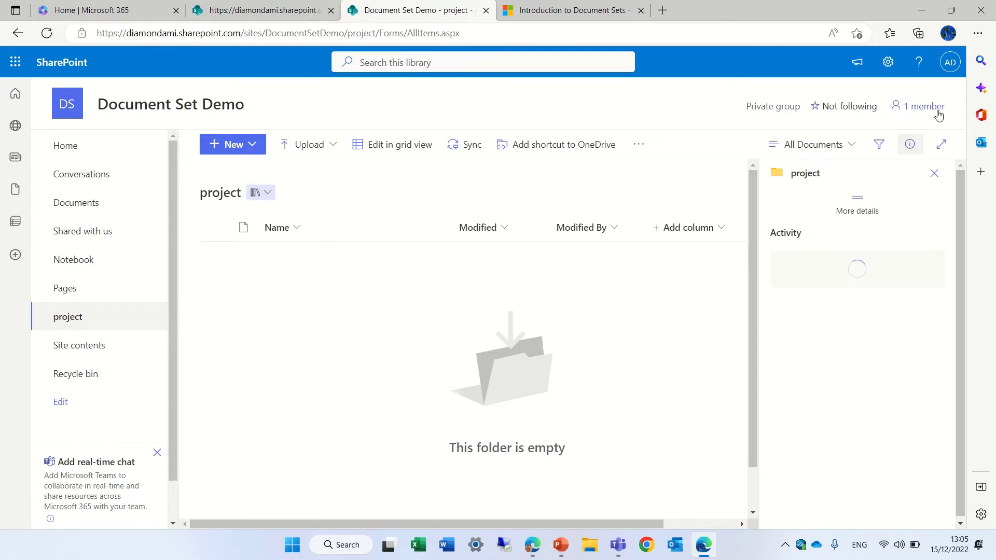
# Open the project library's full settings page through Library settings > More library settings
pyautogui.click(887, 62)
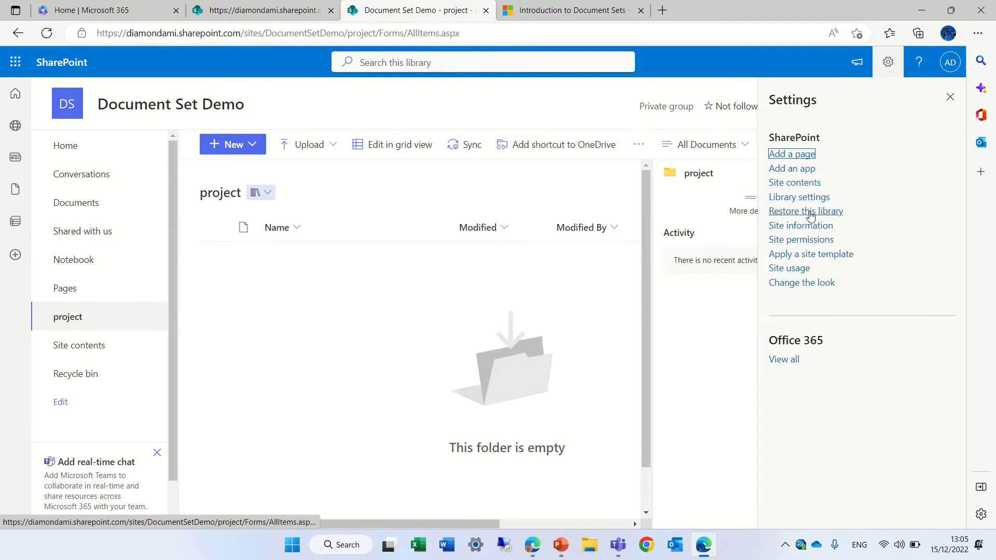
pyautogui.click(804, 197)
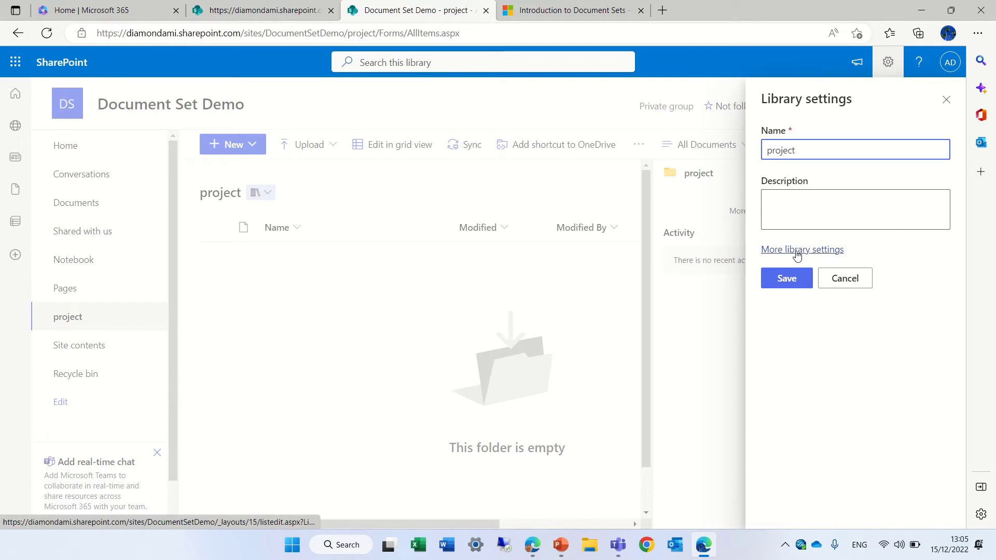
pyautogui.click(776, 250)
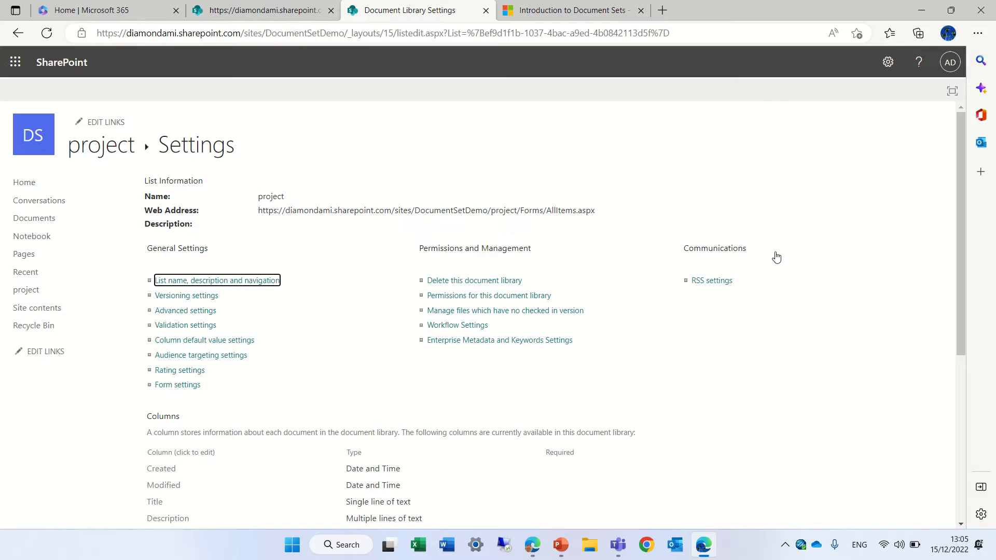
# Set 'Allow management of content types' to Yes in the library's Advanced settings and confirm
pyautogui.moveTo(957, 190); pyautogui.dragTo(959, 231)
pyautogui.click(200, 237)
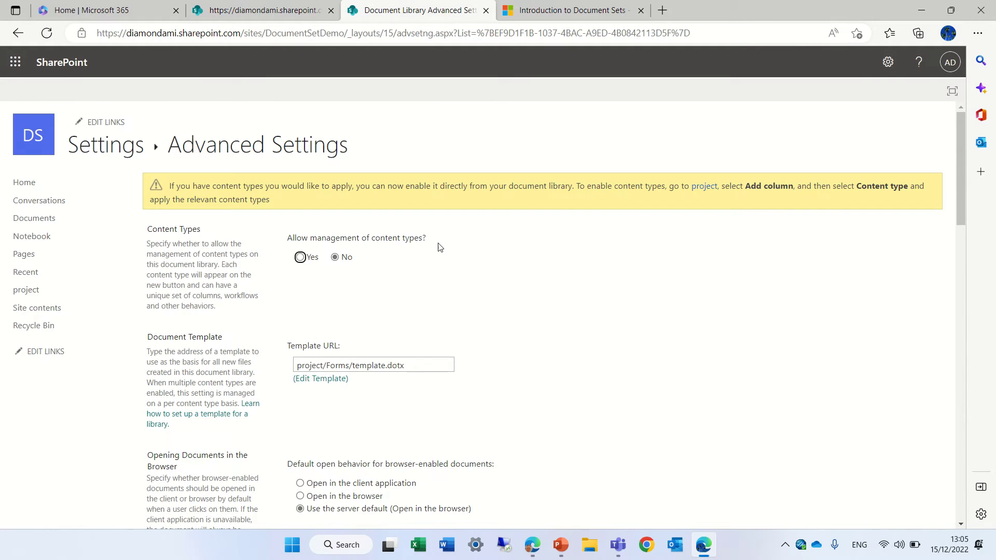
pyautogui.click(301, 258)
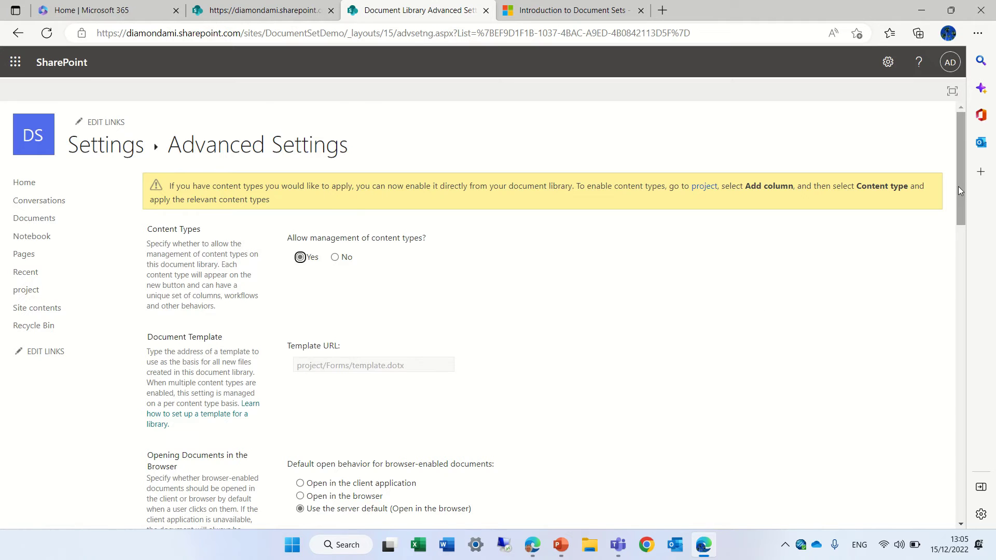
pyautogui.moveTo(957, 186); pyautogui.dragTo(917, 501)
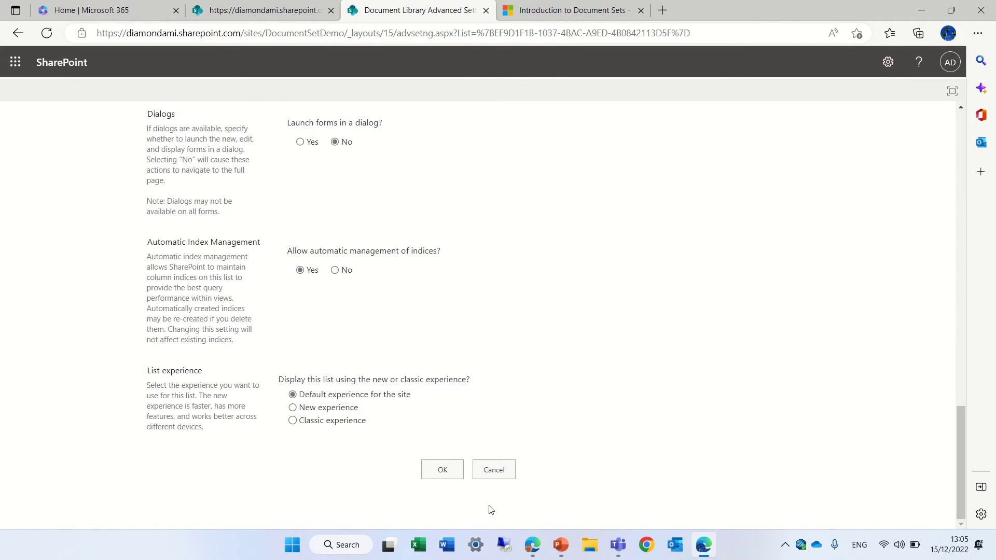
pyautogui.click(442, 470)
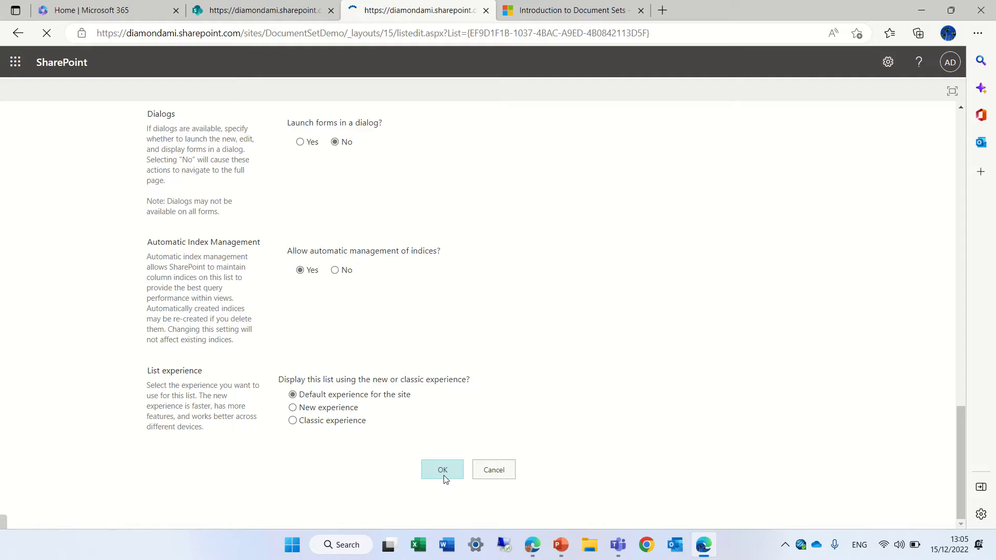
pyautogui.moveTo(957, 237); pyautogui.dragTo(959, 297)
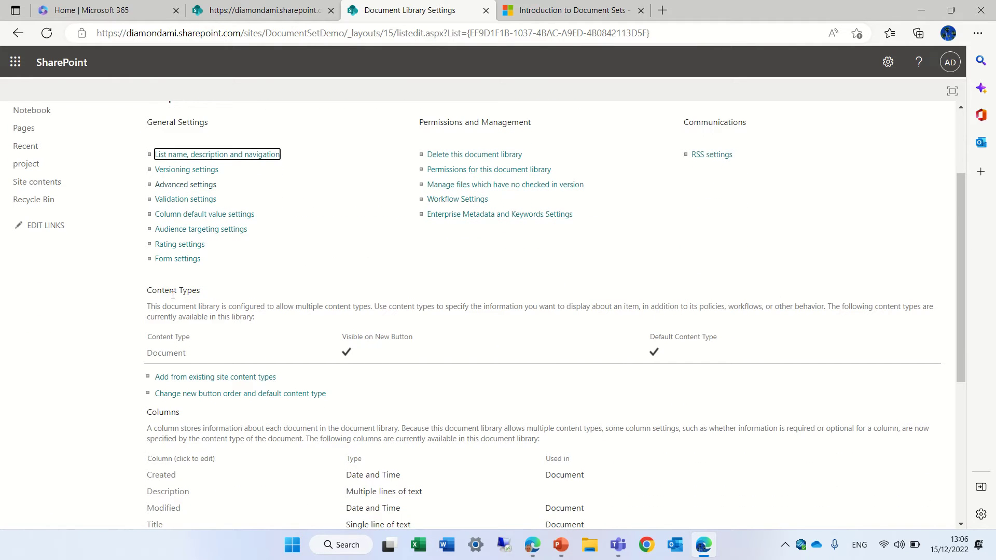
# Start adding an existing site content type and list content types from All Groups
pyautogui.click(217, 383)
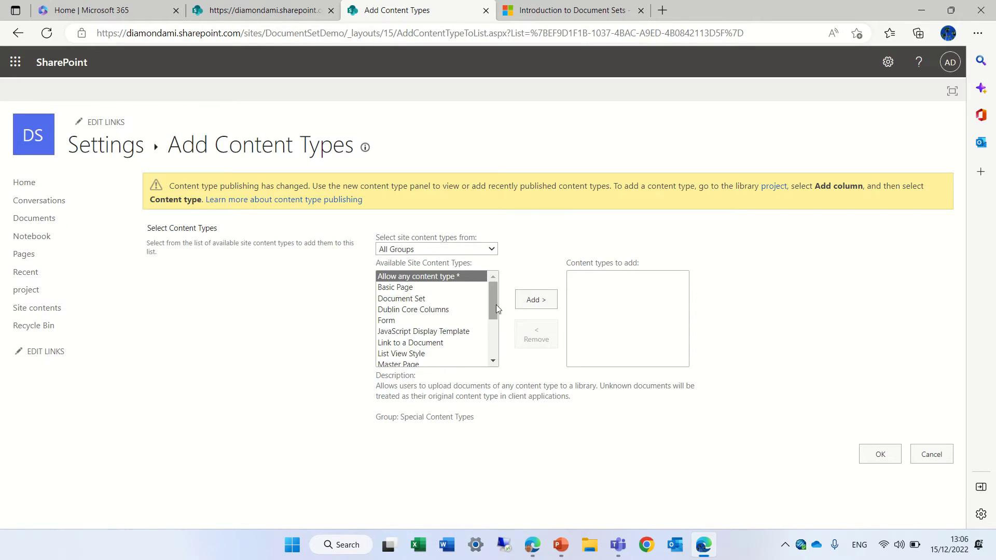
pyautogui.moveTo(496, 304); pyautogui.dragTo(506, 273)
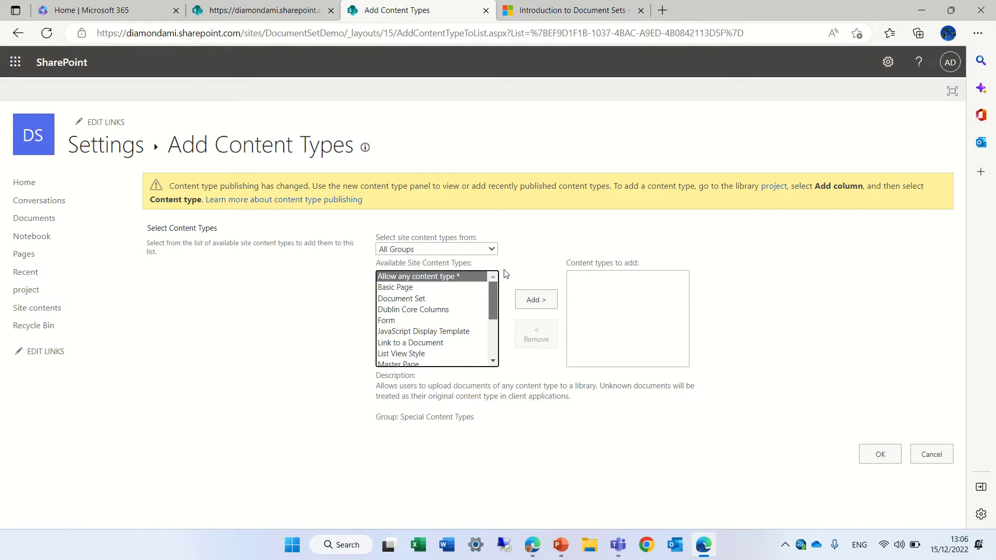
pyautogui.click(493, 251)
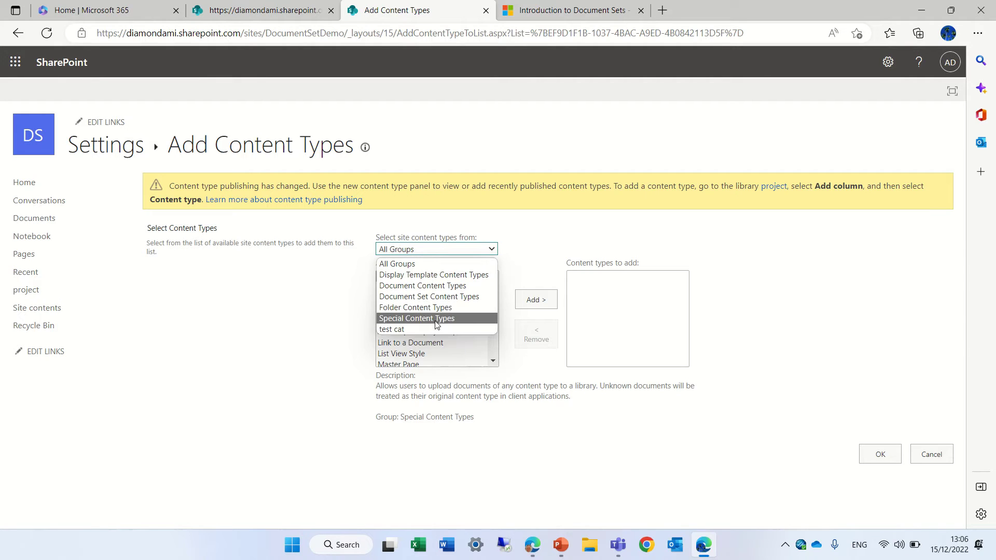
pyautogui.click(435, 321)
pyautogui.click(487, 250)
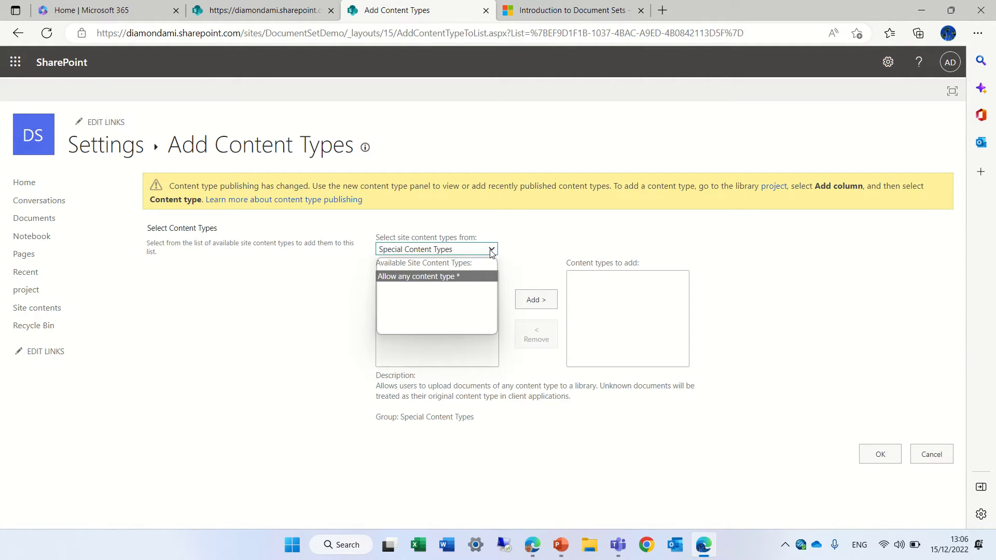
pyautogui.click(458, 265)
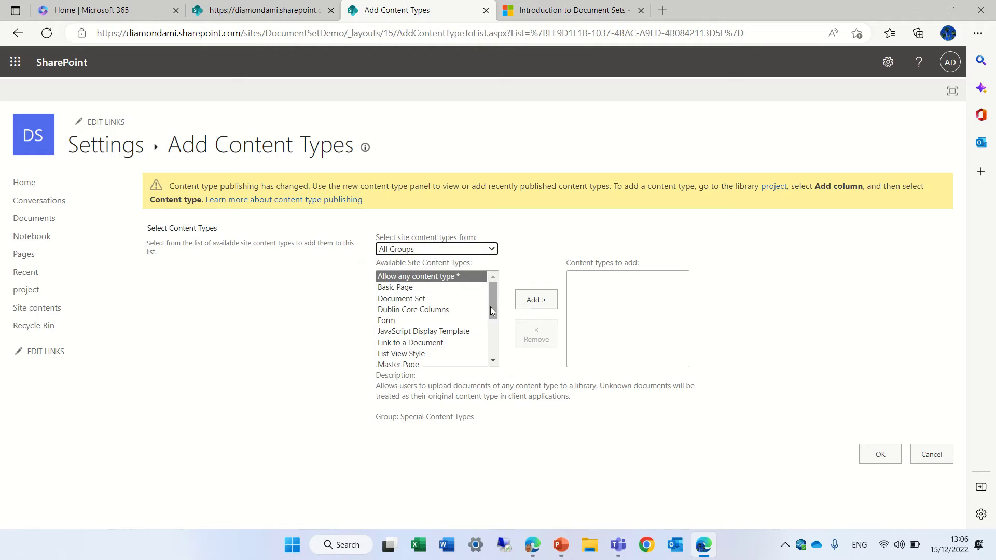
# Add only the Project content type to the library, removing Document Set from the add list
pyautogui.click(426, 299)
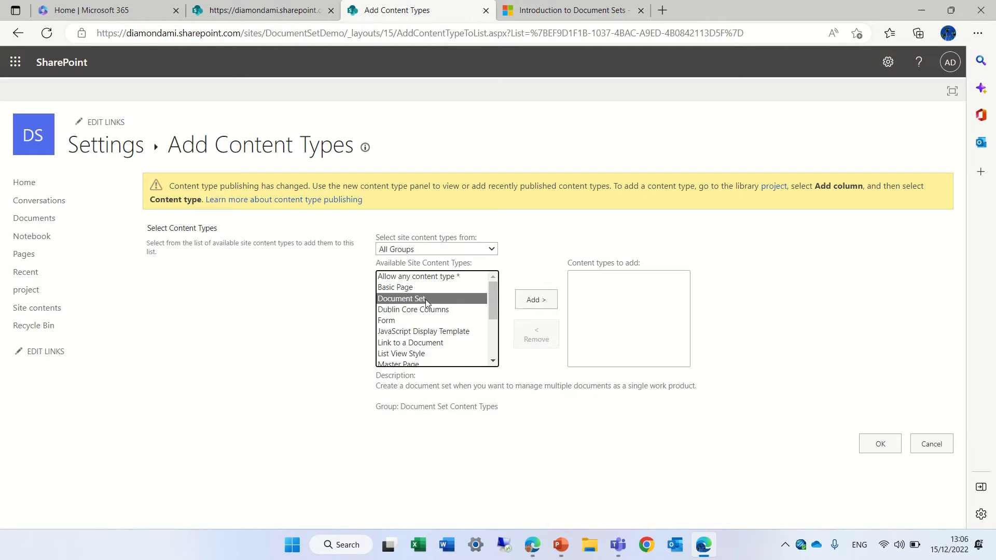
pyautogui.click(547, 303)
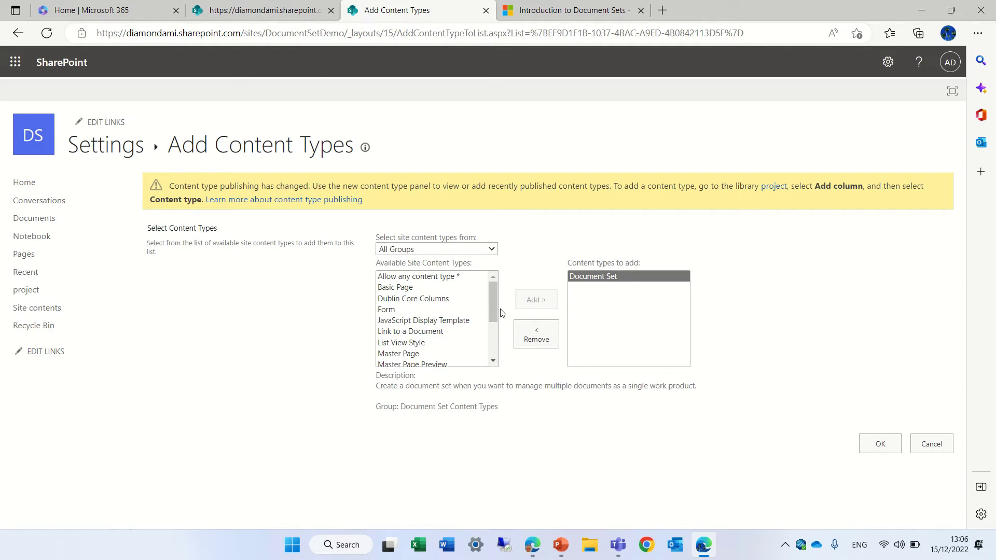
pyautogui.moveTo(493, 307); pyautogui.dragTo(490, 329)
pyautogui.click(407, 330)
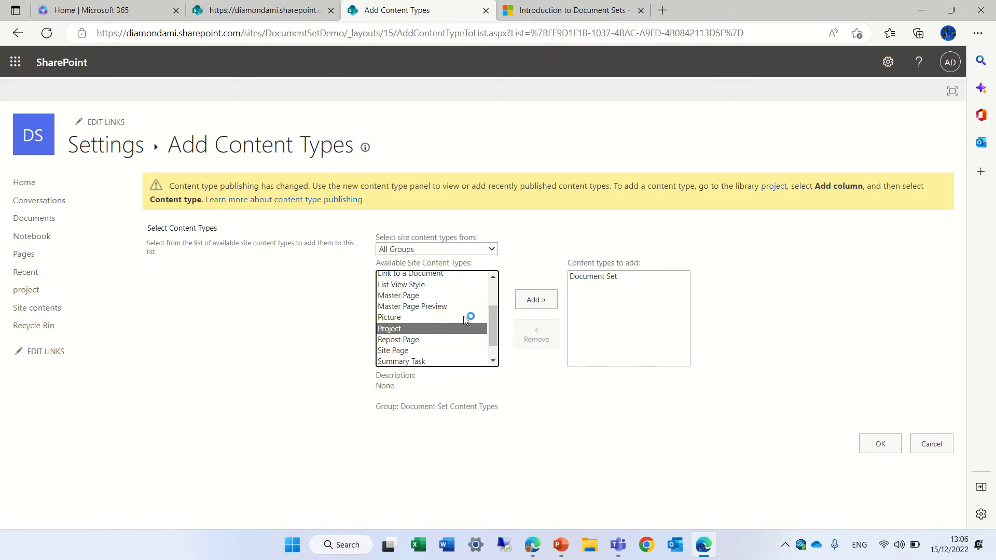
pyautogui.click(544, 299)
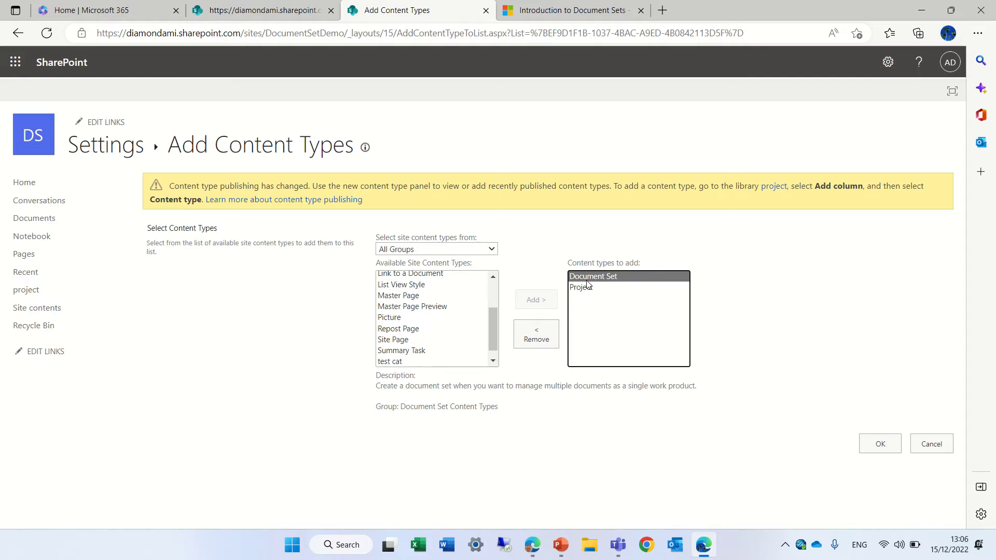
pyautogui.click(536, 337)
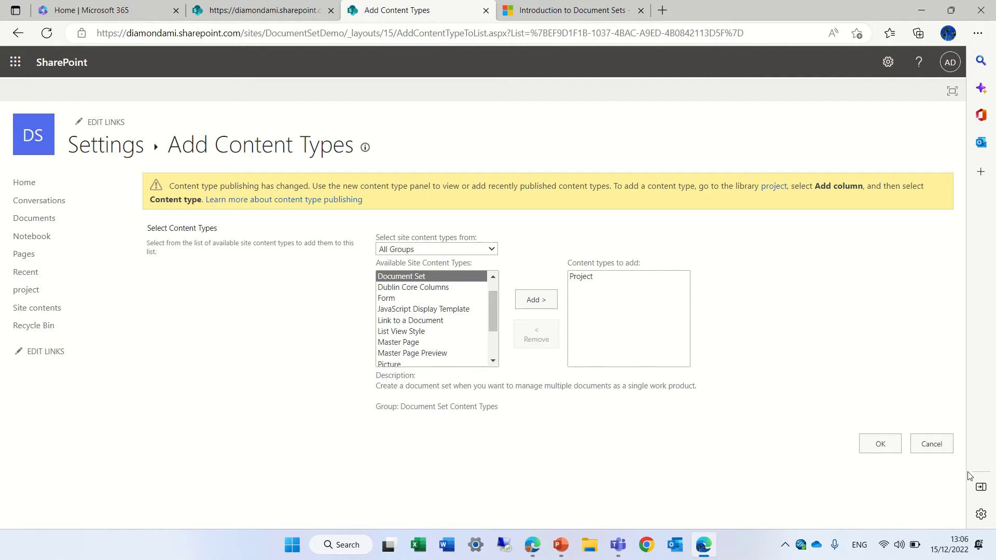
pyautogui.click(874, 445)
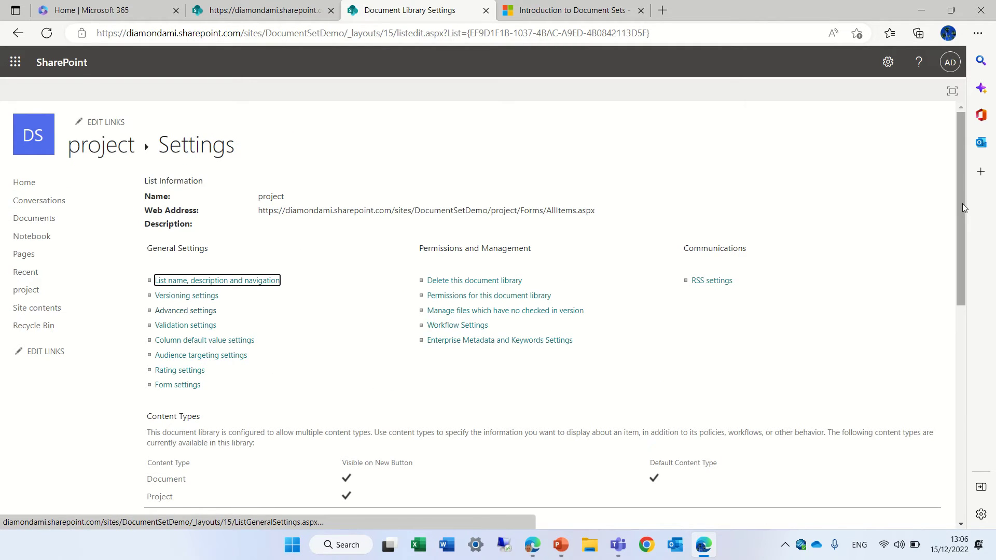
# Return to the project library and start a new Project document set
pyautogui.scroll(-2, 958, 216)
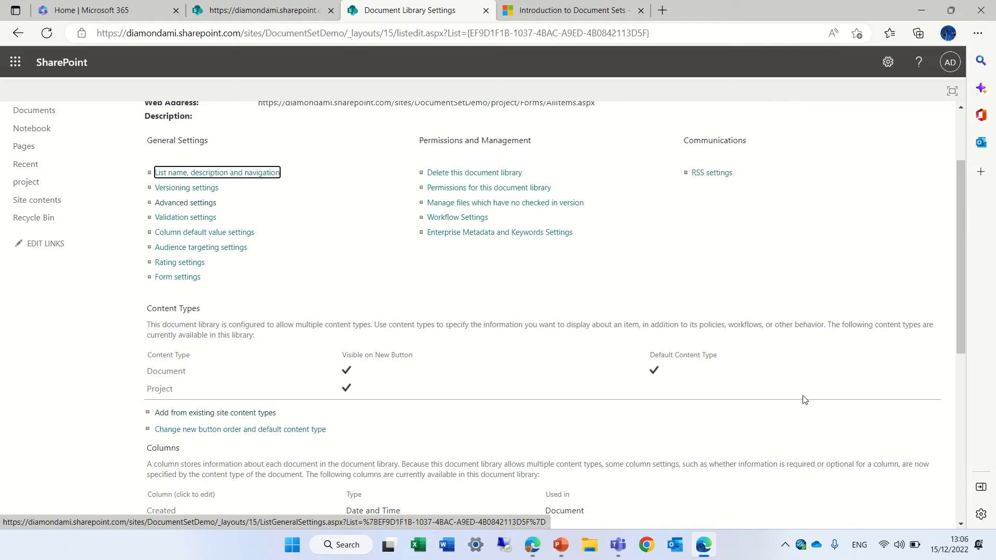
pyautogui.scroll(-7, 965, 284)
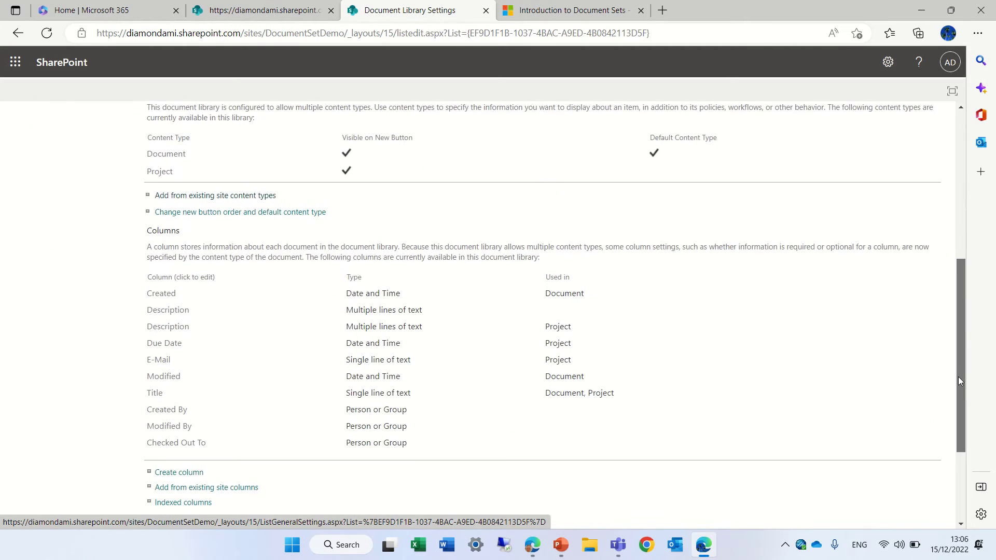
pyautogui.scroll(10, 960, 275)
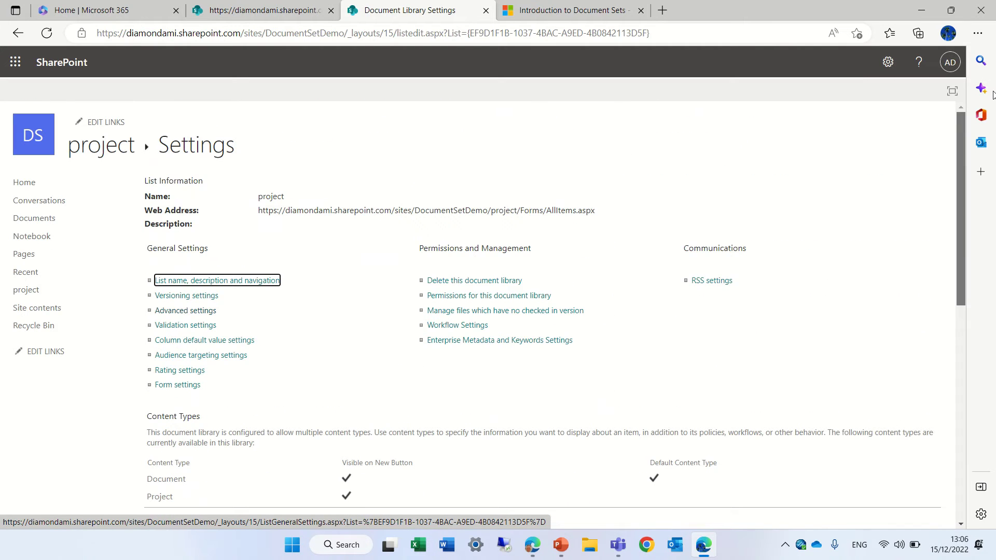
pyautogui.click(115, 150)
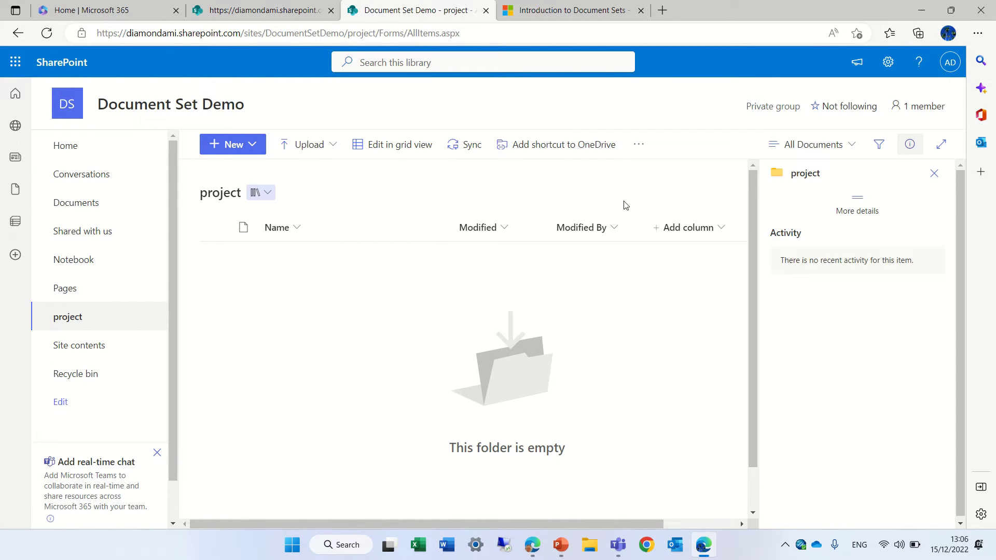
pyautogui.click(254, 146)
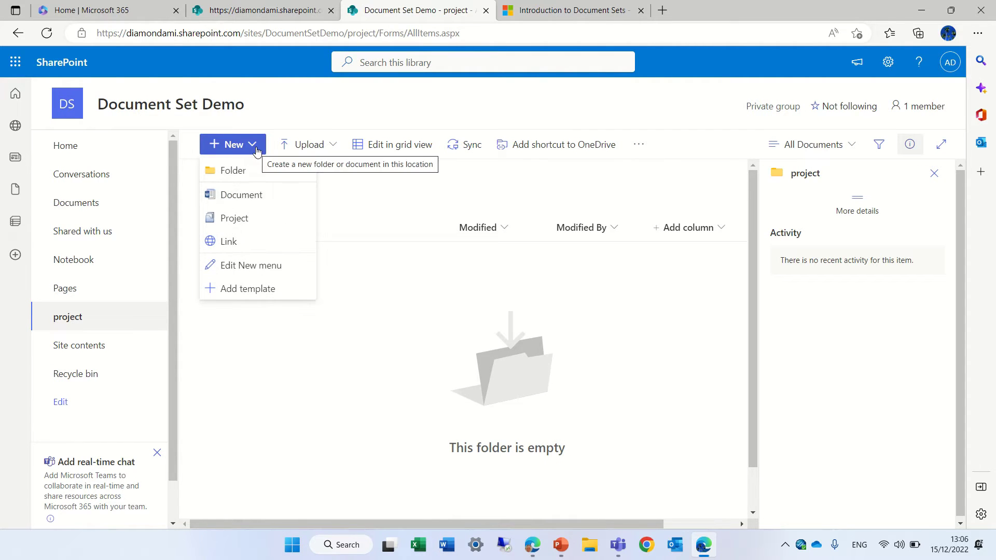
pyautogui.click(246, 222)
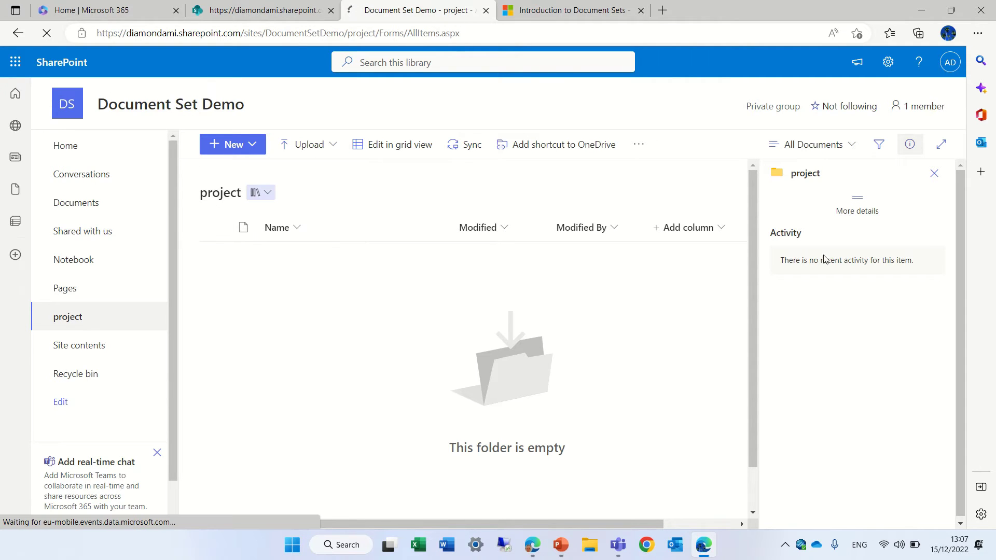
pyautogui.click(934, 173)
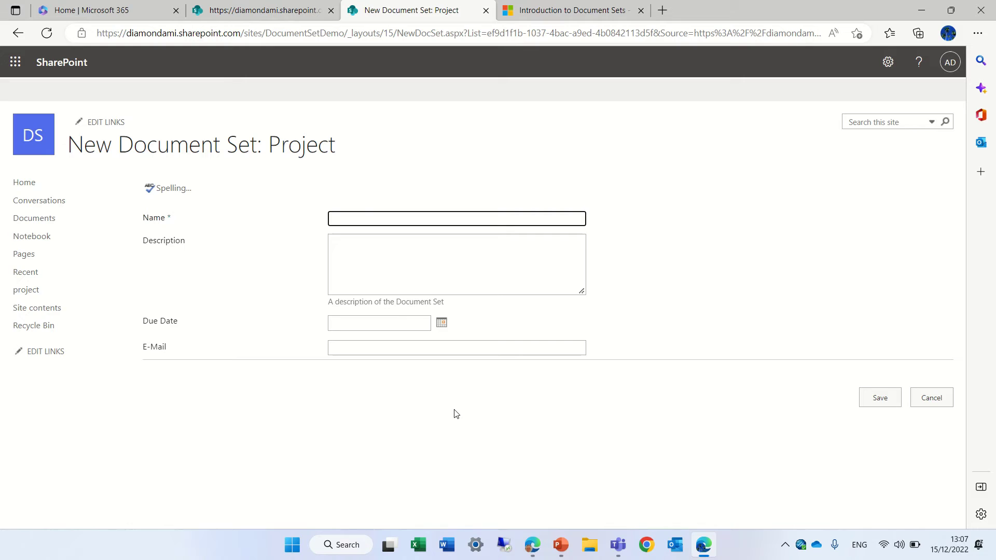
# Name the document set 'ProjectA' with description 'this is a project demo'
pyautogui.write('pr')
pyautogui.press('BackSpace')
pyautogui.write('Proje')
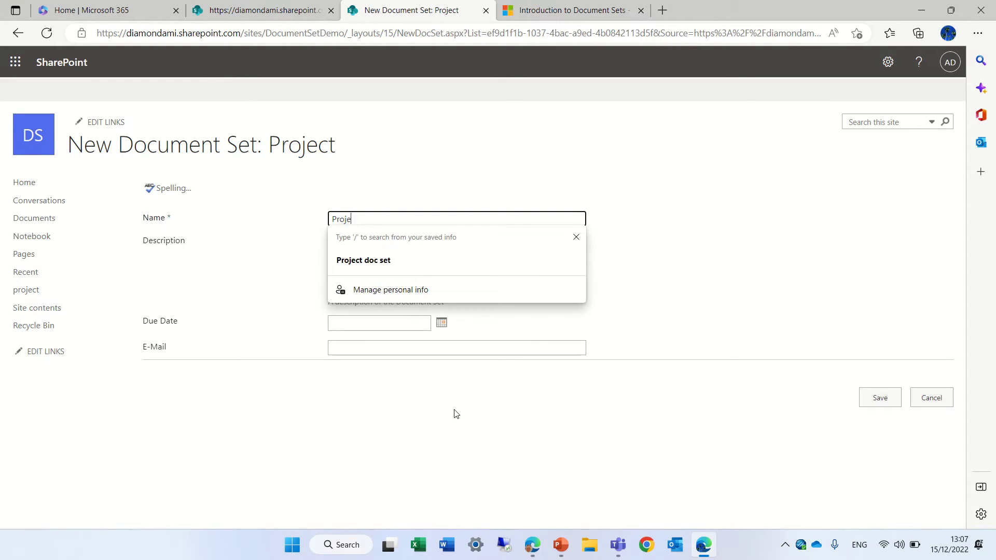
pyautogui.write('ctA')
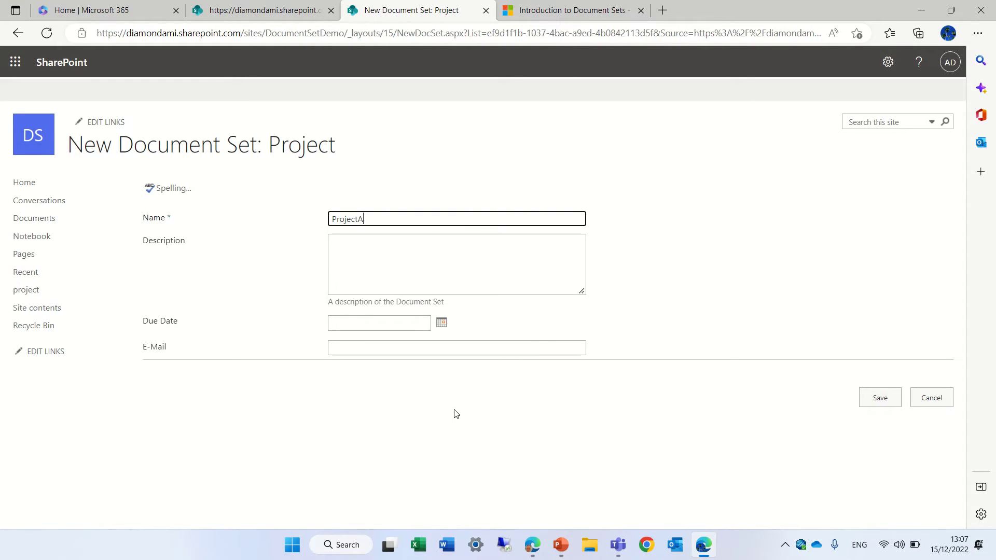
pyautogui.click(406, 288)
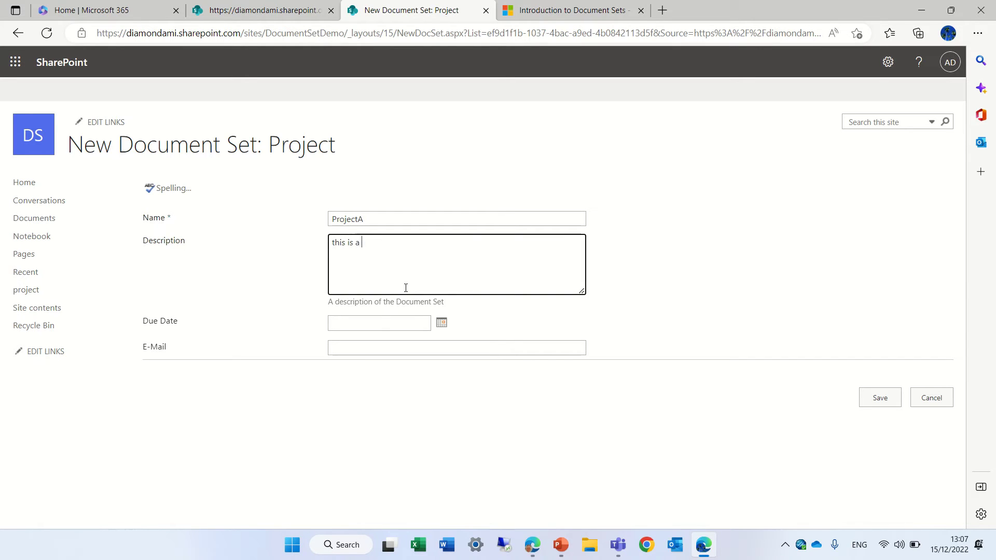
pyautogui.write('this is a prok')
pyautogui.press('BackSpace')
pyautogui.write('ject demo')
# Set the due date to 12/30/2022, fill in the saved contact e-mail, and save
pyautogui.click(440, 323)
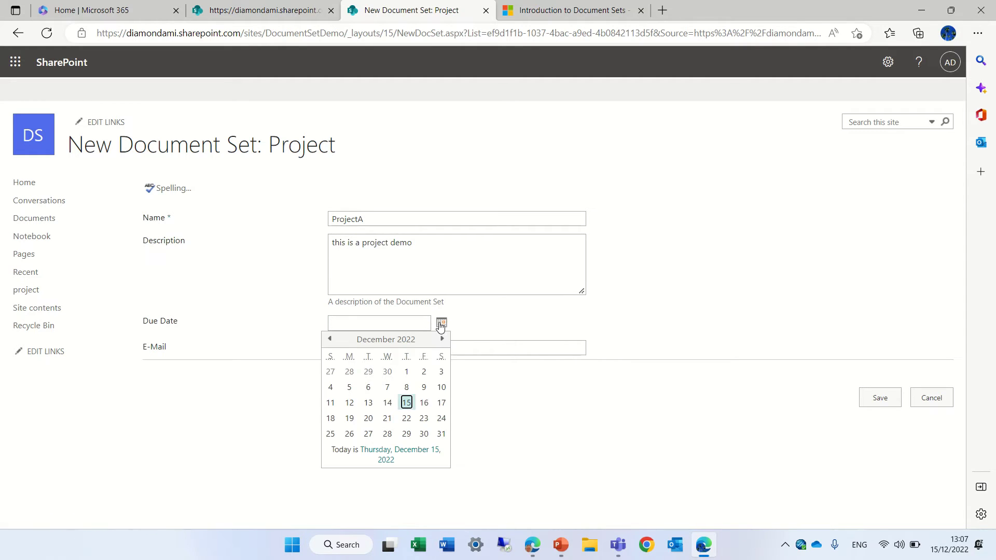
pyautogui.click(424, 435)
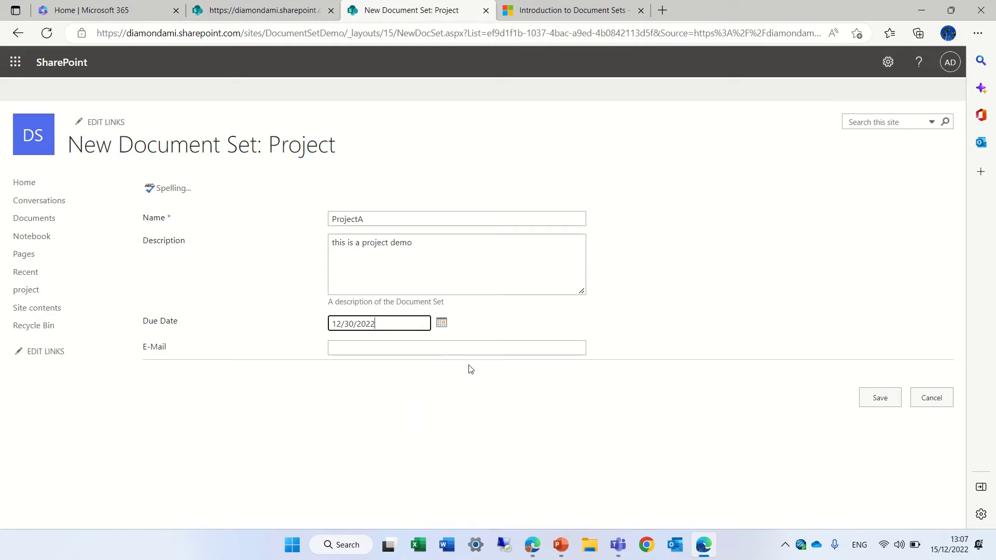
pyautogui.click(417, 349)
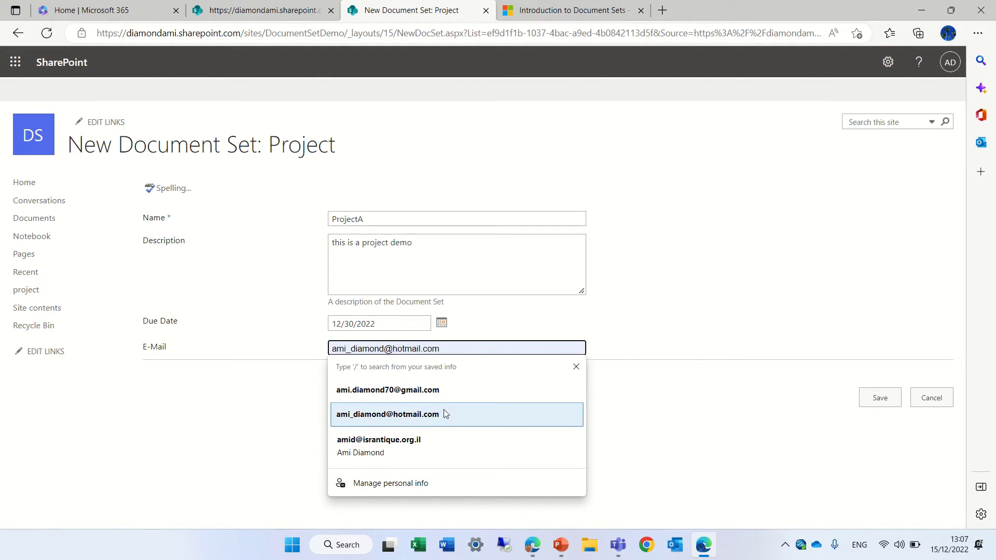
pyautogui.click(415, 394)
pyautogui.click(879, 398)
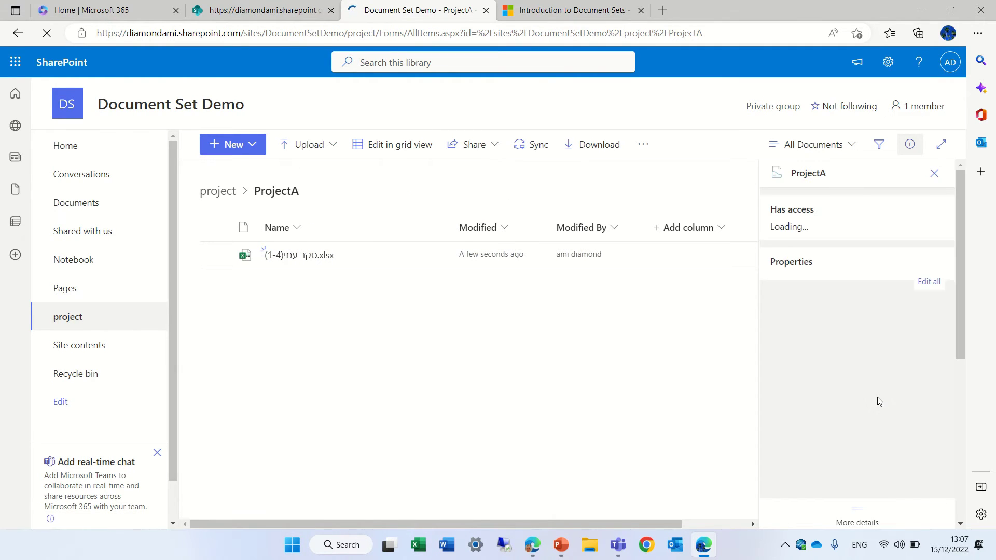
# Back in the project library, show the Due Date and E-Mail columns in the view
pyautogui.click(206, 202)
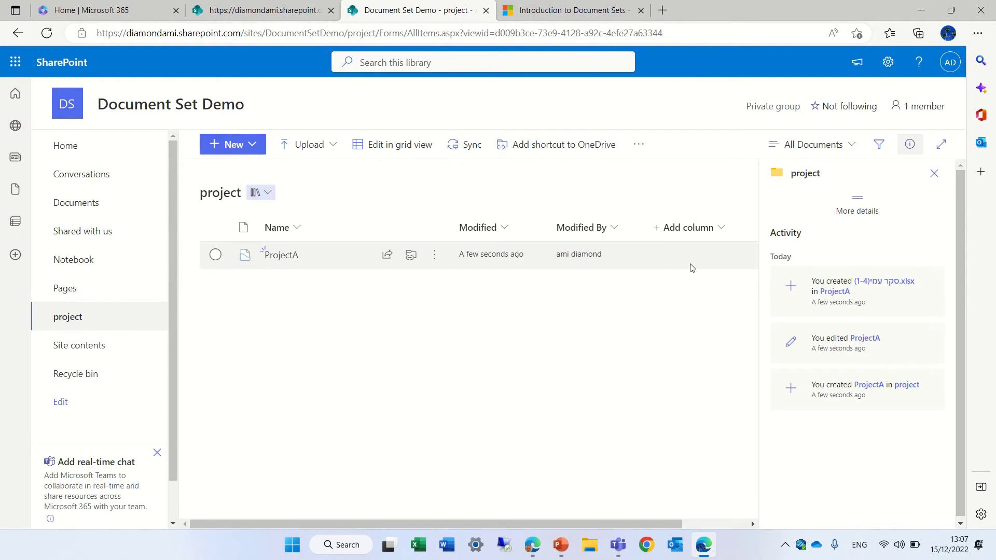
pyautogui.click(933, 173)
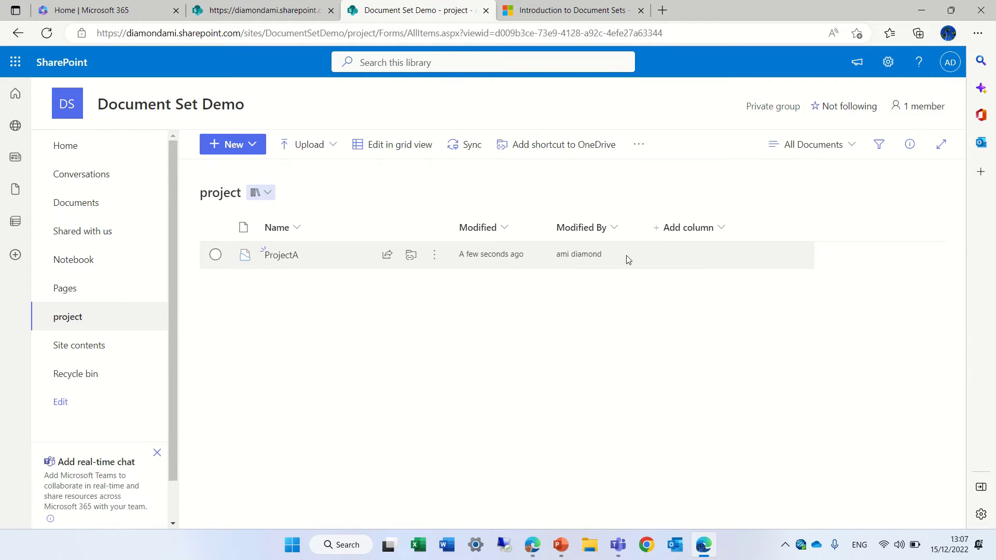
pyautogui.click(717, 230)
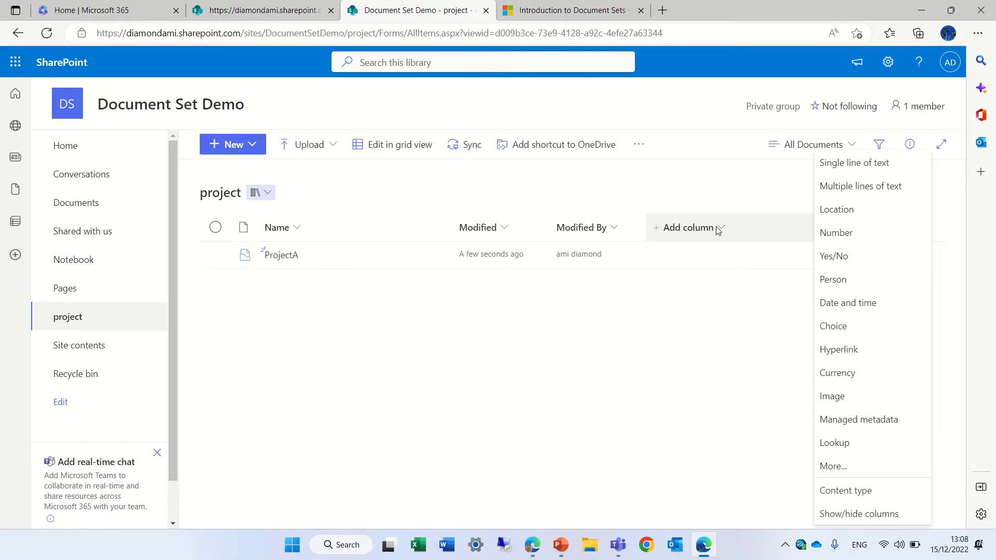
pyautogui.click(849, 514)
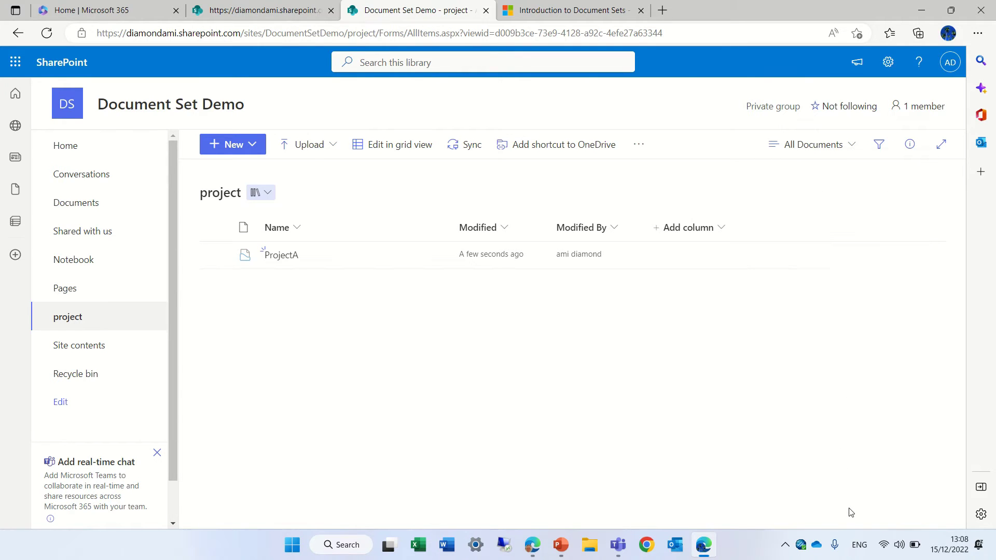
pyautogui.moveTo(960, 274); pyautogui.dragTo(953, 313)
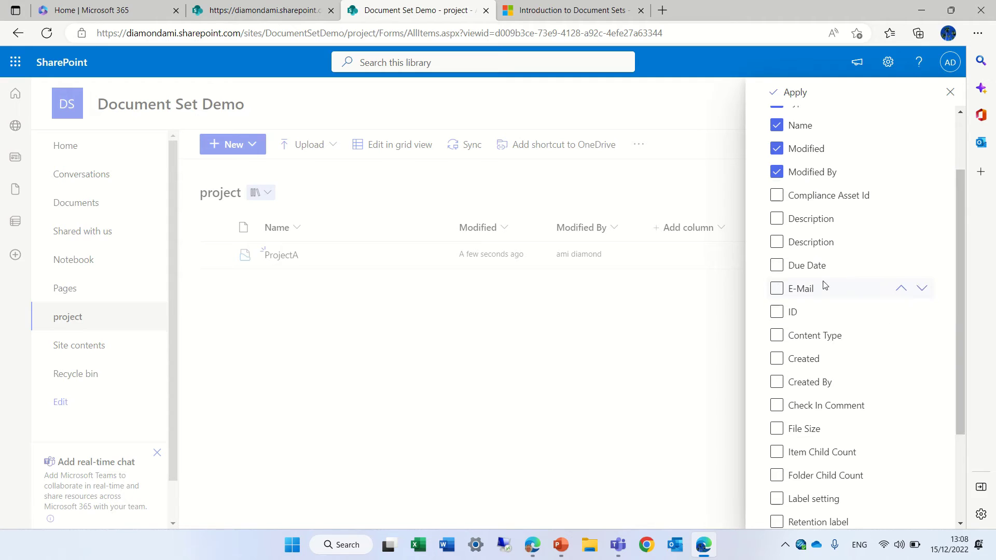
pyautogui.click(776, 265)
pyautogui.moveTo(958, 281); pyautogui.dragTo(968, 220)
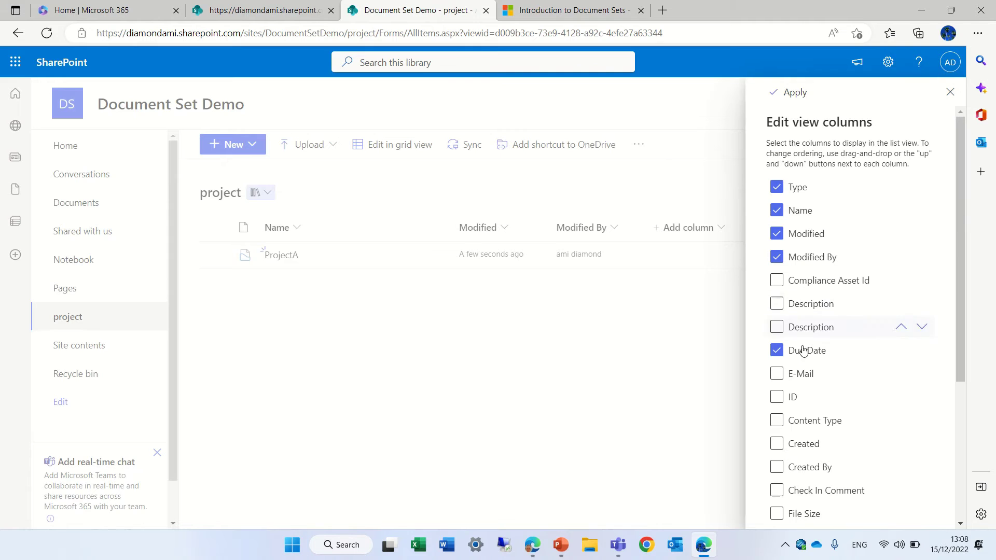
pyautogui.click(777, 374)
pyautogui.click(786, 96)
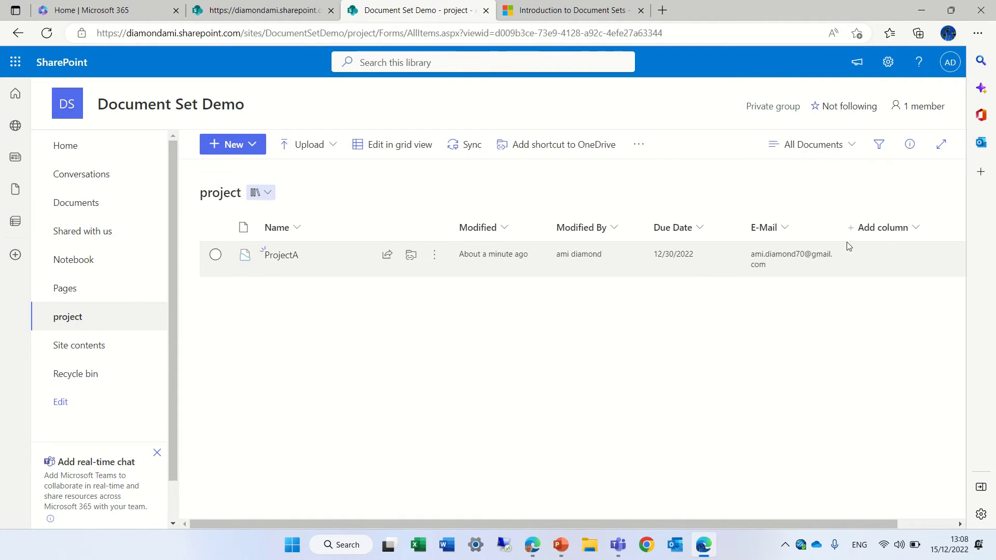
# Open the ProjectA document set and choose Upload > Files to bring up the file picker
pyautogui.click(272, 257)
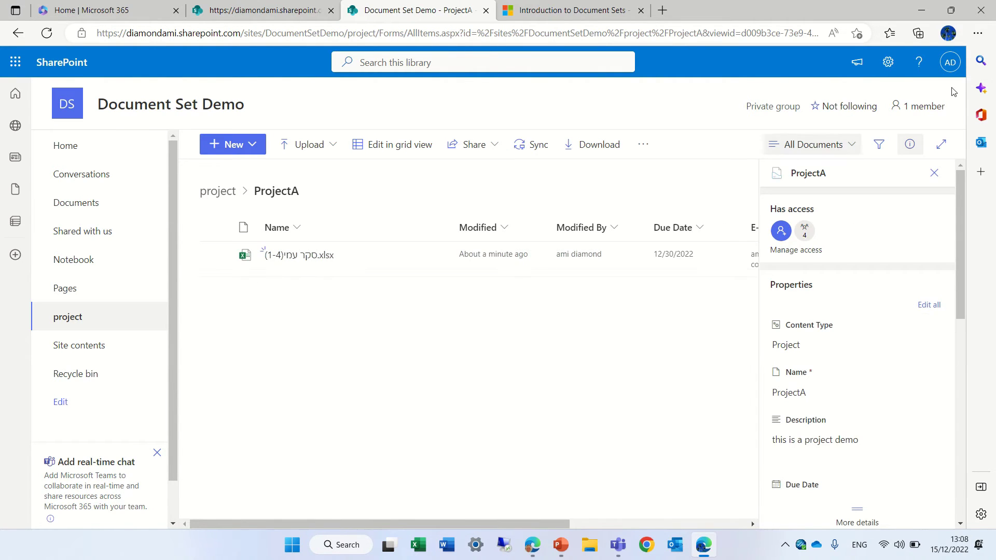
pyautogui.click(934, 174)
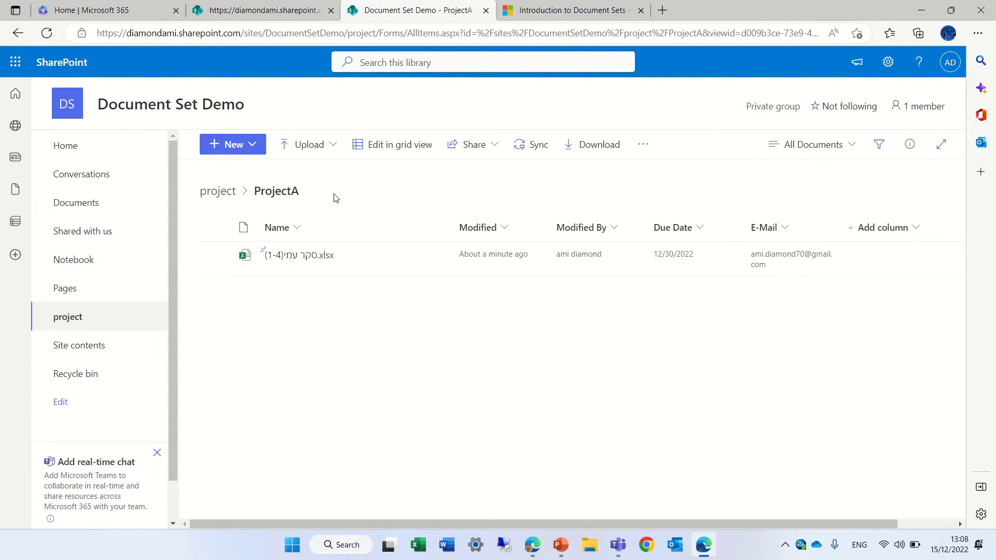
pyautogui.click(210, 191)
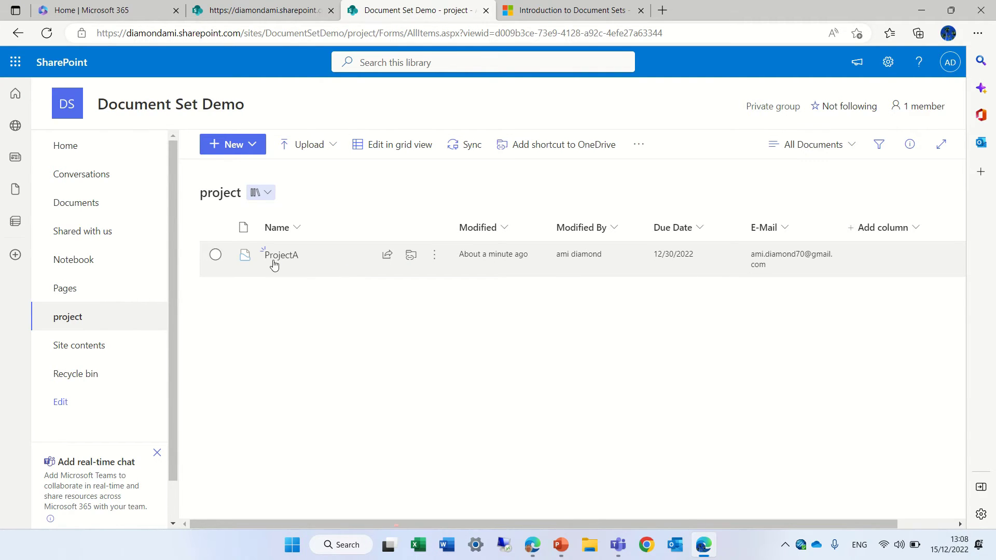
pyautogui.click(275, 256)
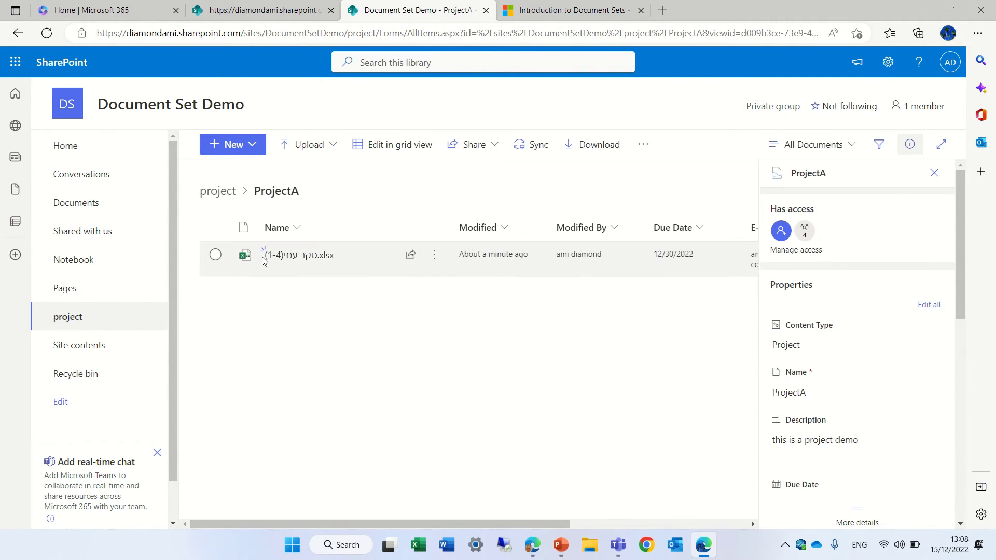
pyautogui.click(934, 174)
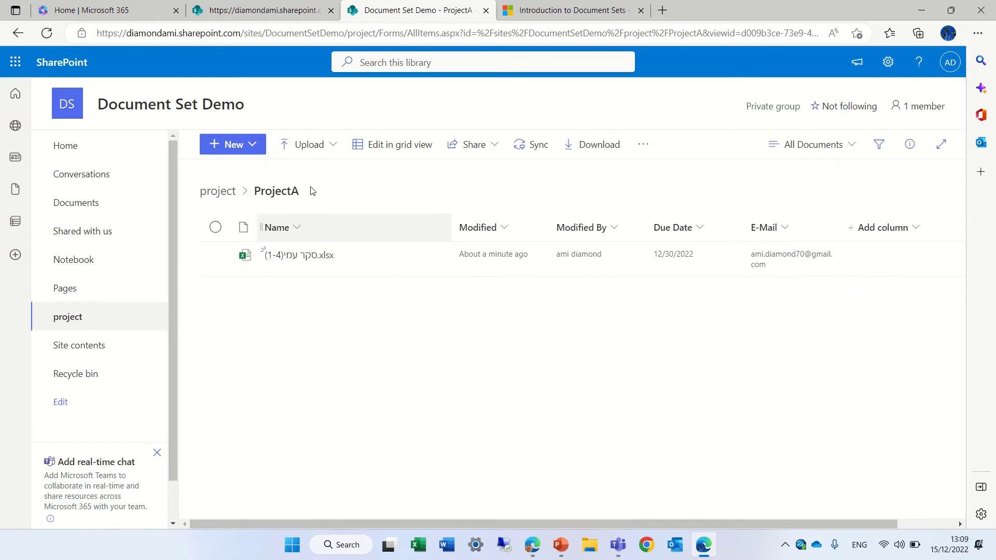
pyautogui.click(300, 148)
pyautogui.click(305, 174)
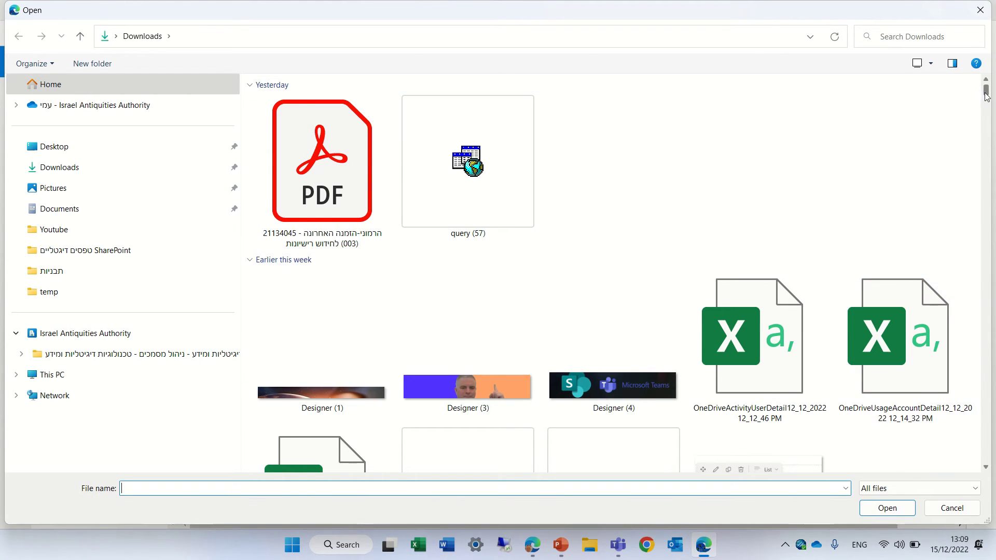
# Select three screenshot JPGs and a PNG in Downloads and upload them into ProjectA
pyautogui.scroll(-5, 985, 101)
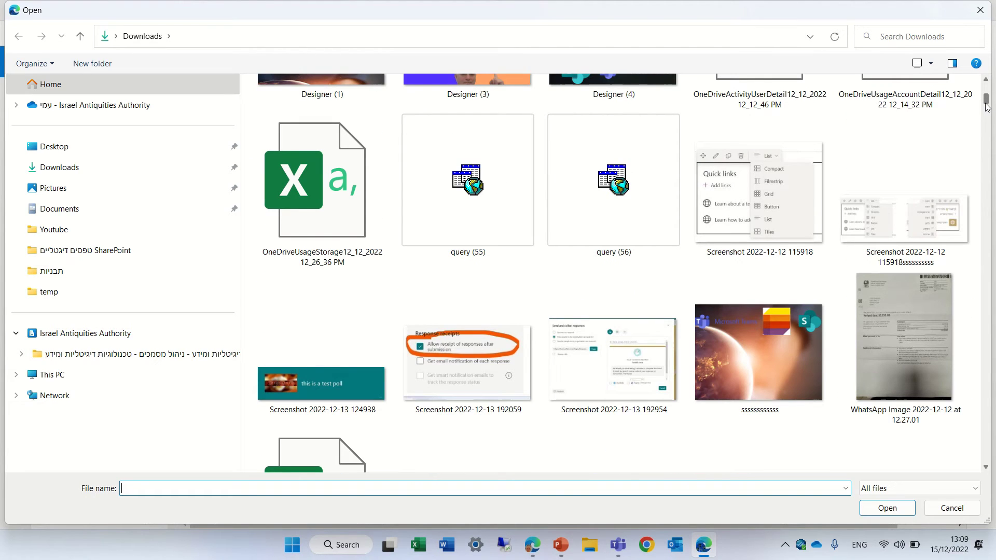
pyautogui.click(799, 348)
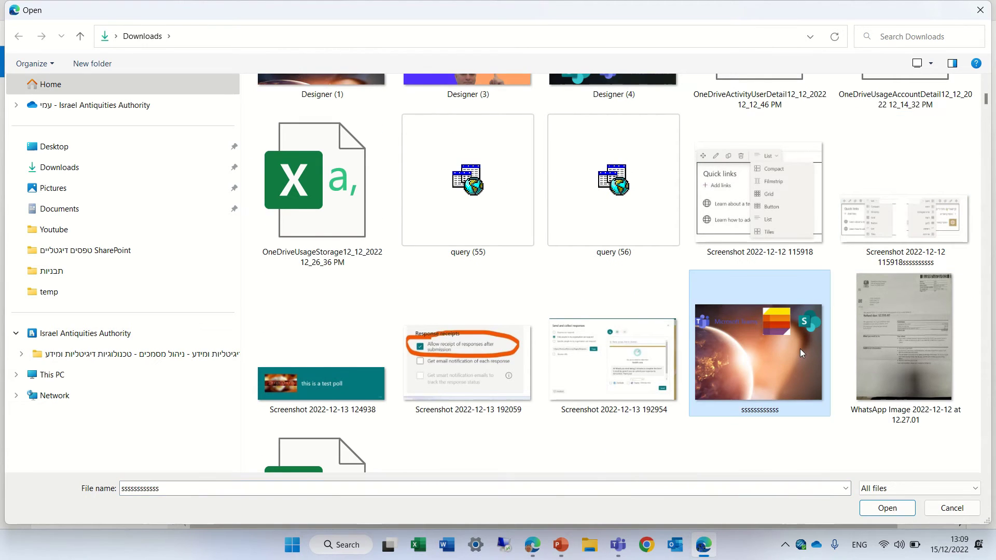
pyautogui.keyDown('ctrl'); pyautogui.click(632, 377); pyautogui.keyUp('ctrl')
pyautogui.keyDown('ctrl'); pyautogui.click(413, 387); pyautogui.keyUp('ctrl')
pyautogui.keyDown('ctrl'); pyautogui.click(307, 387); pyautogui.keyUp('ctrl')
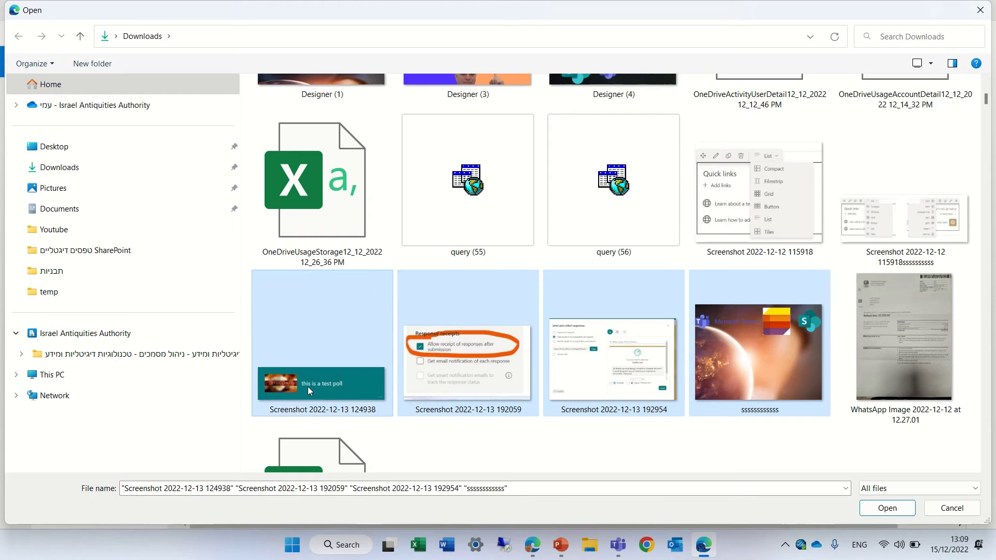
pyautogui.click(880, 509)
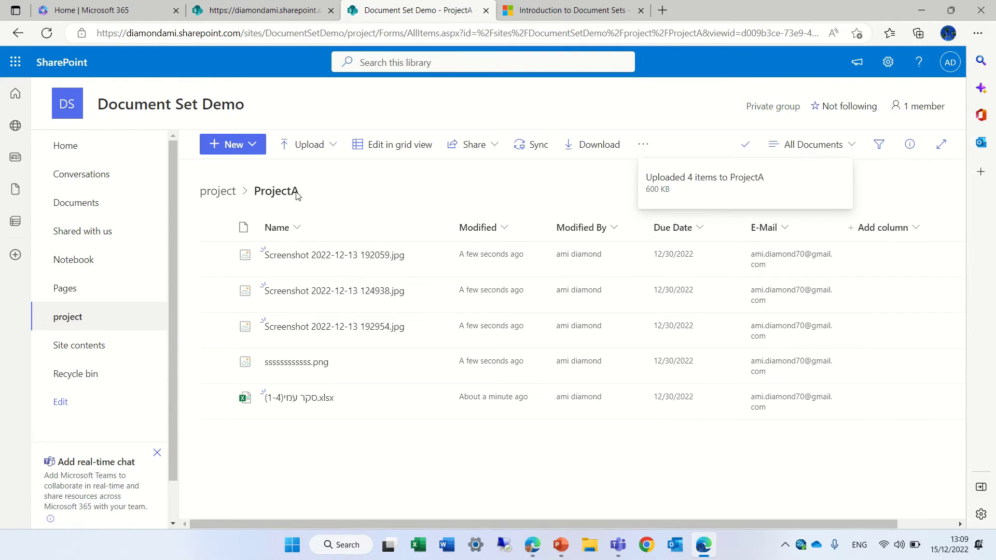
# In ProjectA's details, set its due date to 1/11/2023
pyautogui.click(224, 191)
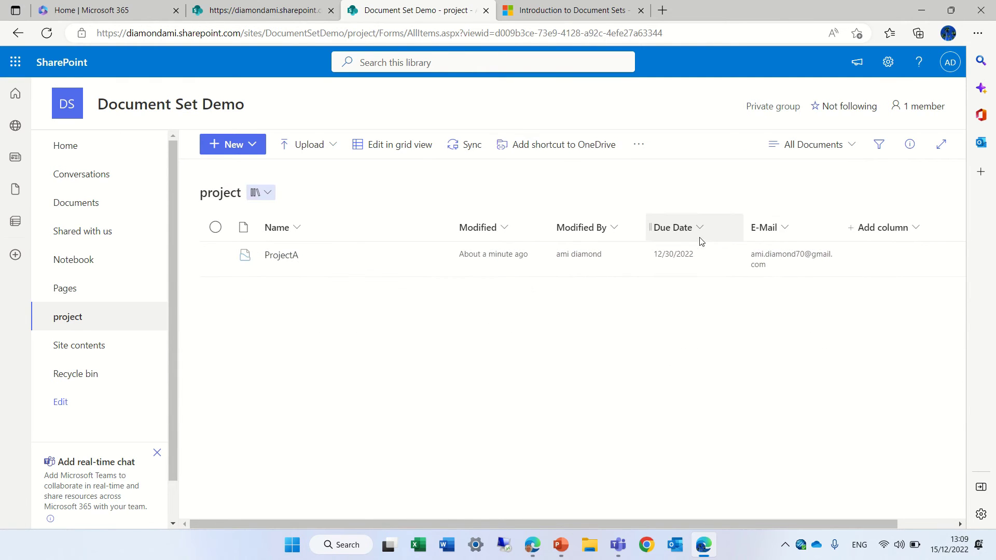
pyautogui.doubleClick(684, 257)
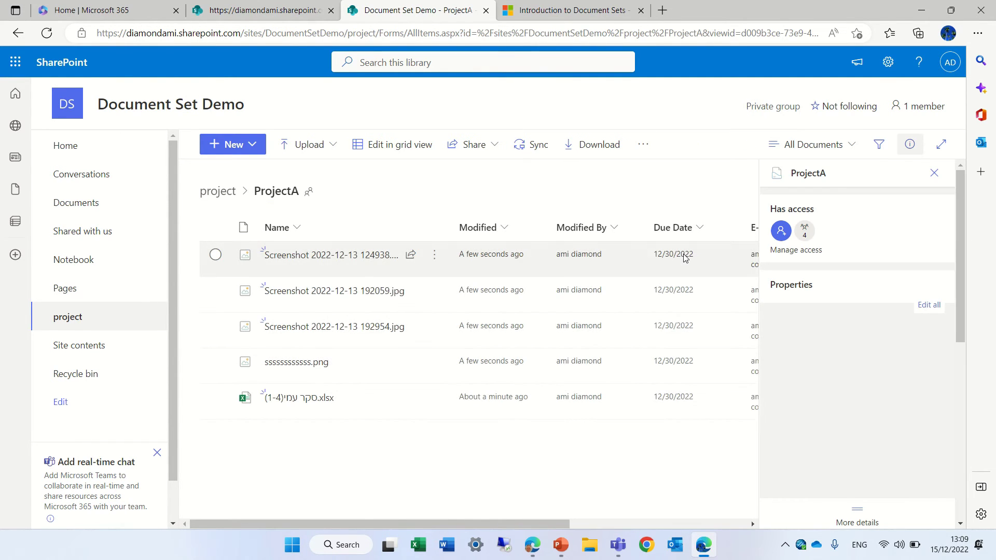
pyautogui.moveTo(963, 248); pyautogui.dragTo(958, 293)
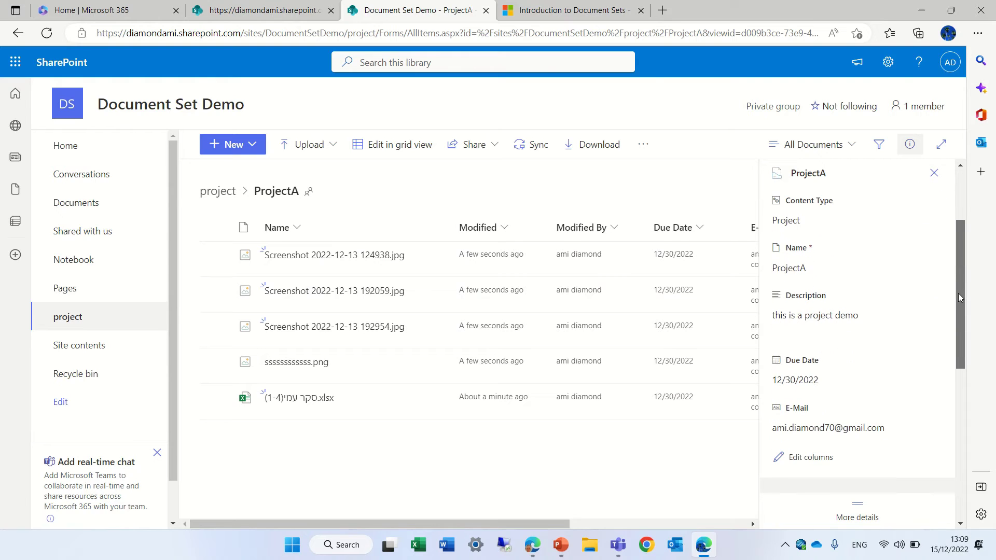
pyautogui.click(804, 375)
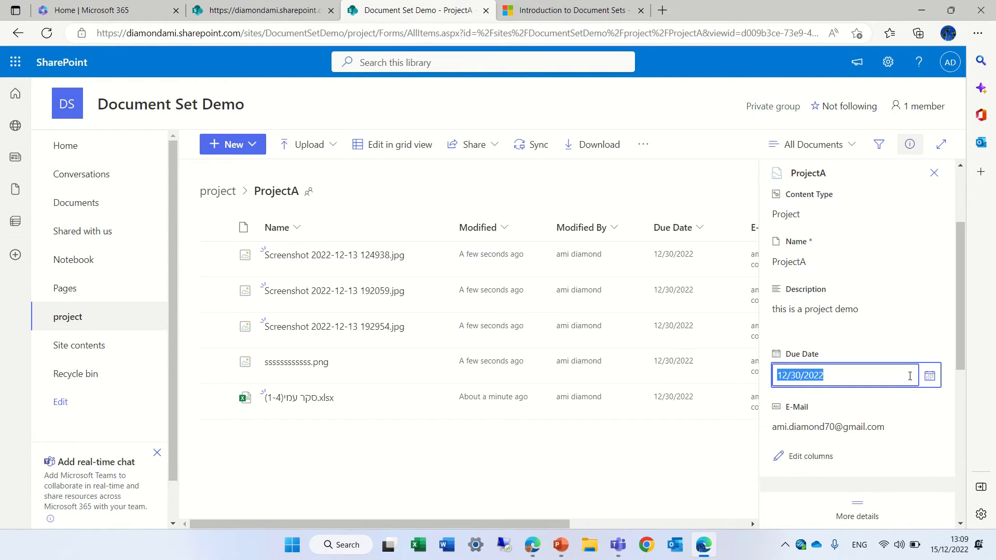
pyautogui.click(929, 376)
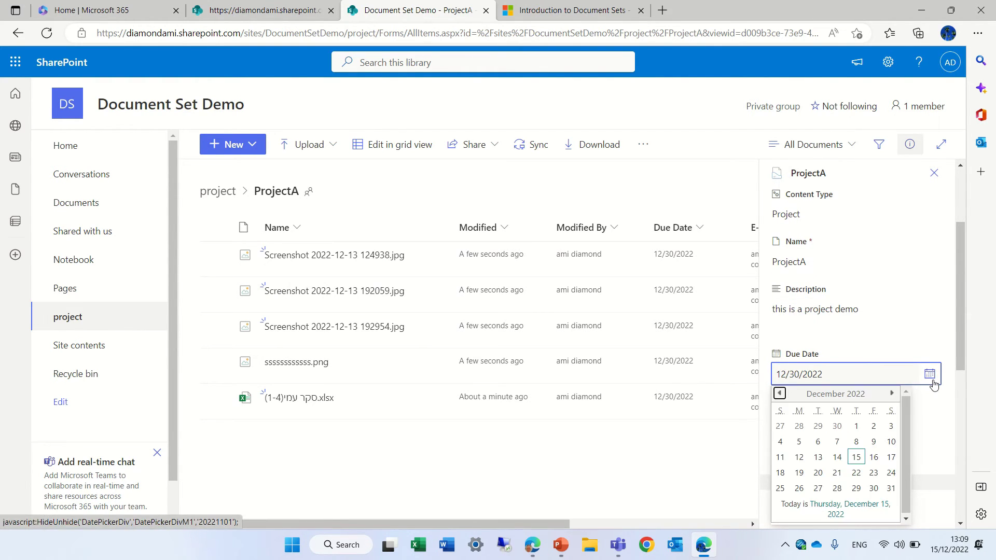
pyautogui.click(892, 394)
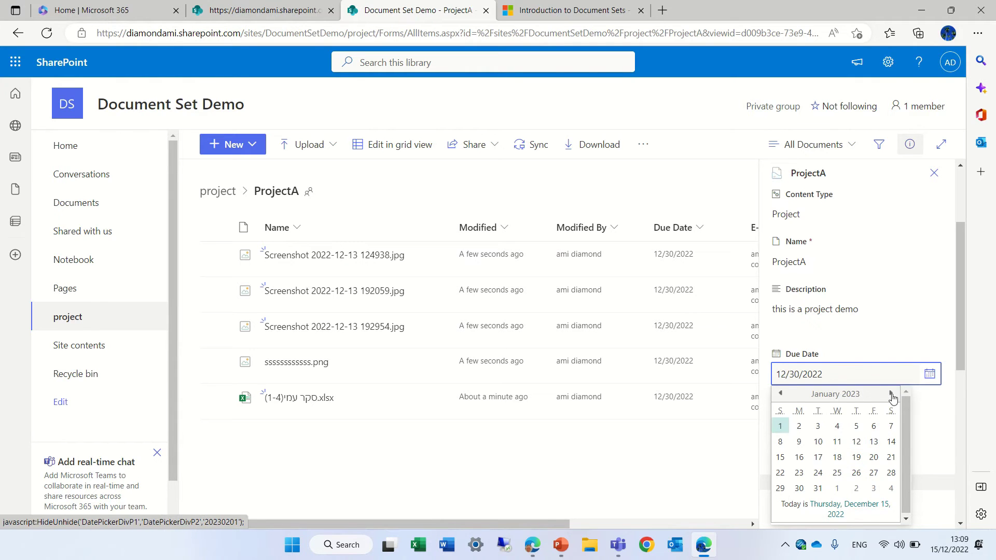
pyautogui.click(838, 447)
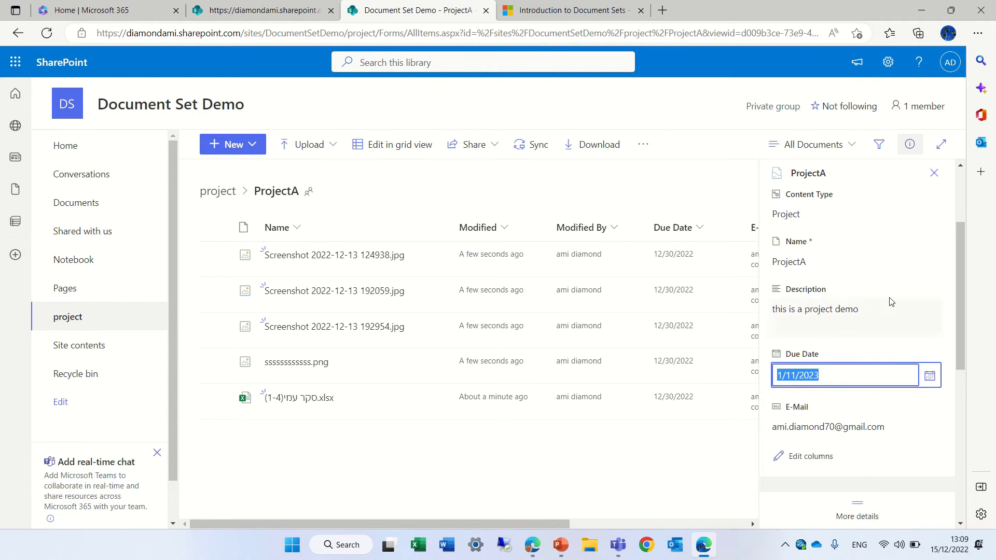
# Close the details and reopen ProjectA from the project library to see the synced date
pyautogui.click(895, 337)
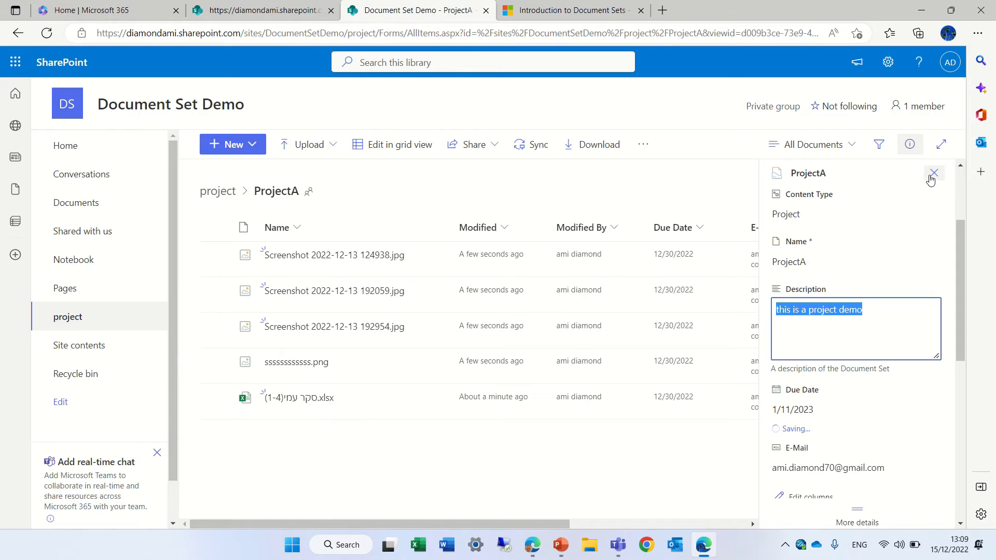
pyautogui.click(933, 172)
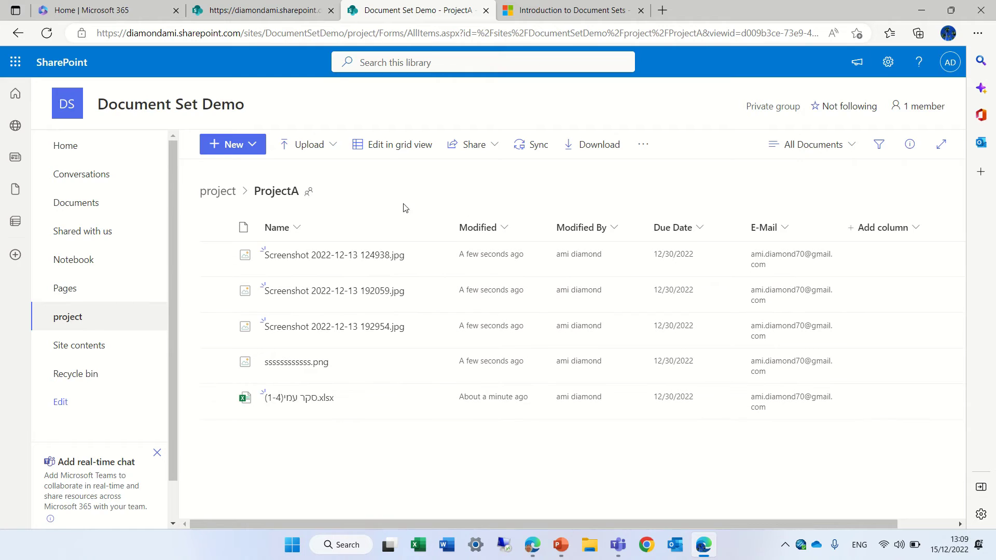
pyautogui.click(218, 192)
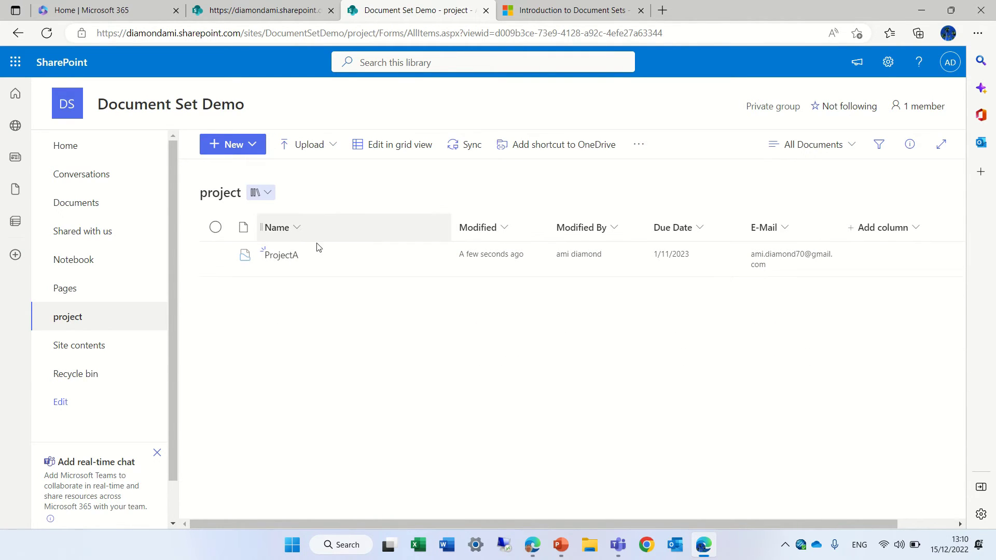
pyautogui.click(276, 254)
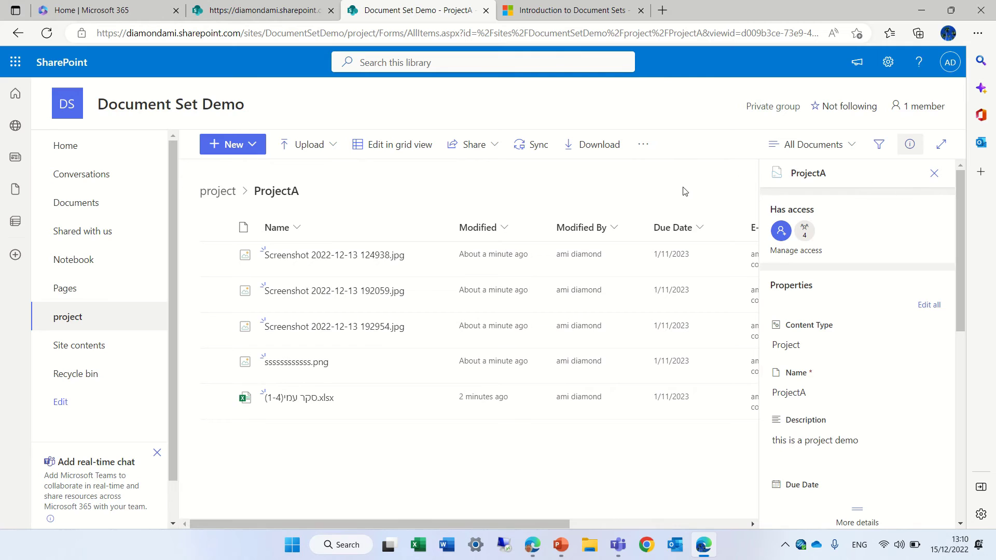
# Try setting the png file's due date to January 4, then go back to the project library
pyautogui.click(934, 174)
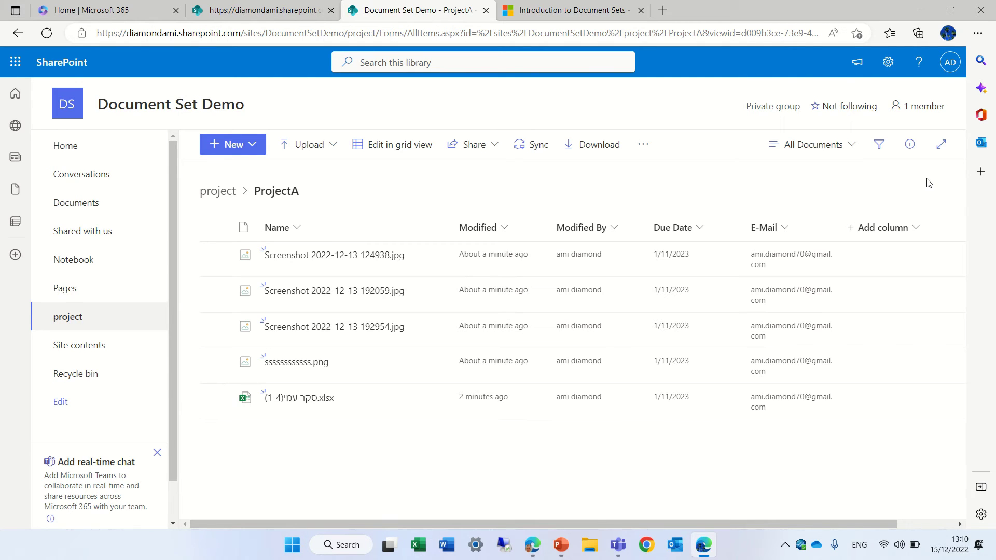
pyautogui.click(221, 363)
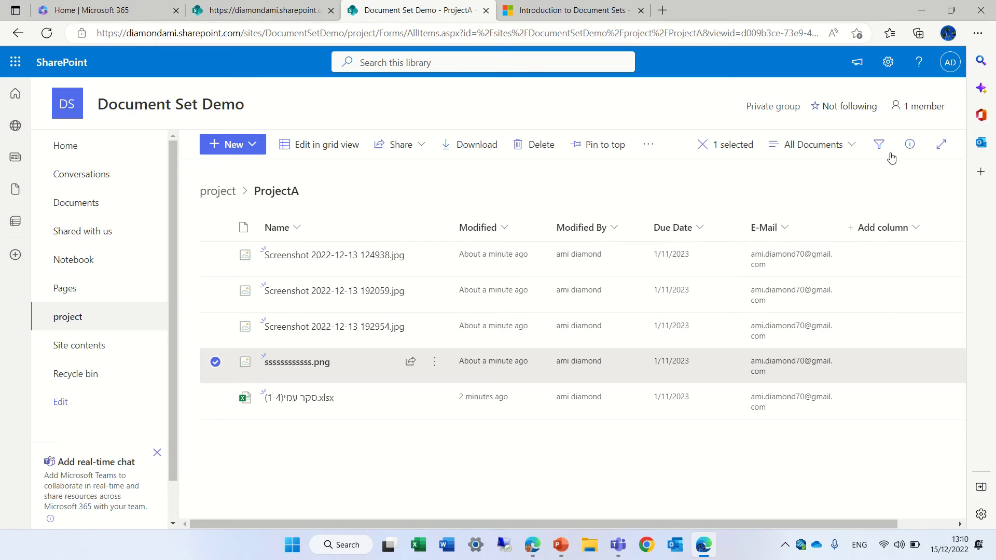
pyautogui.click(909, 145)
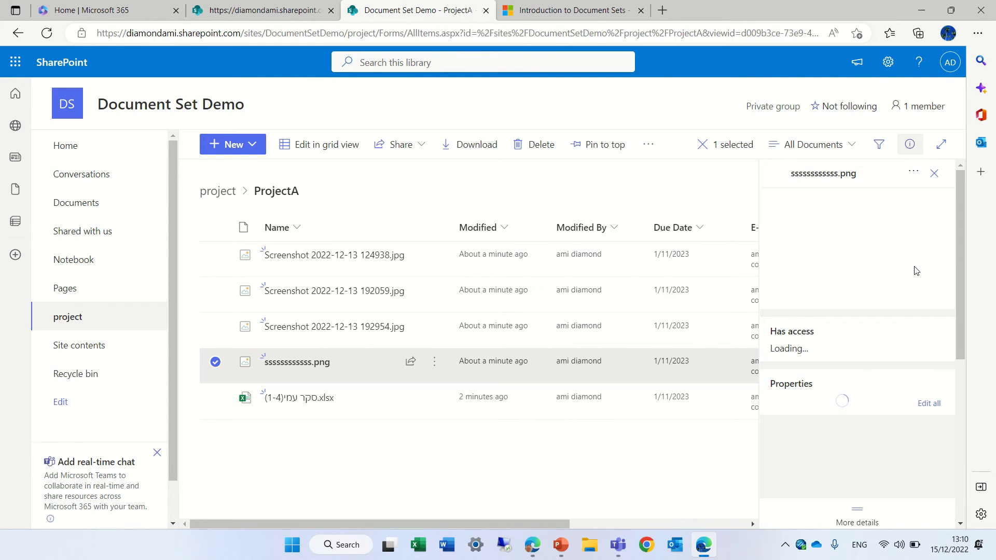
pyautogui.moveTo(961, 219); pyautogui.dragTo(953, 334)
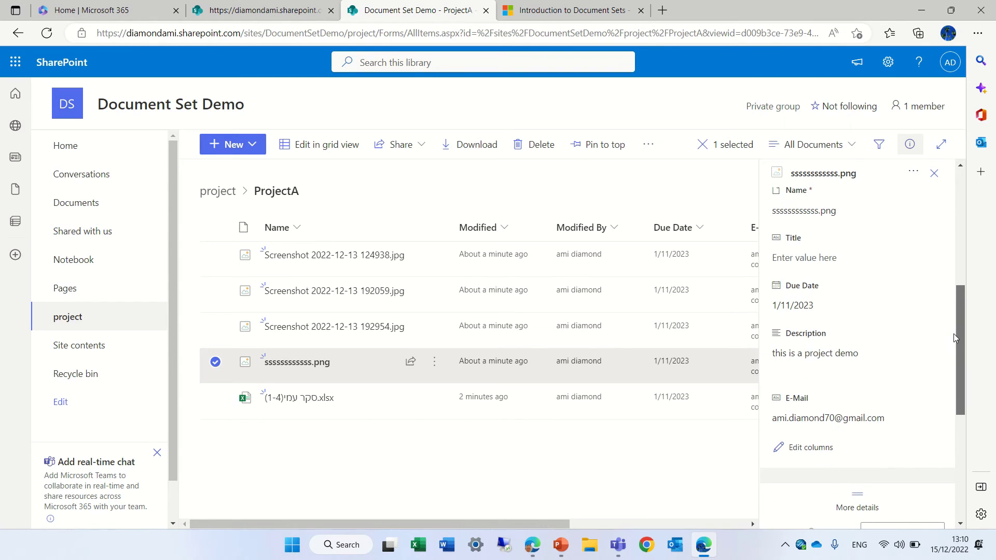
pyautogui.click(829, 311)
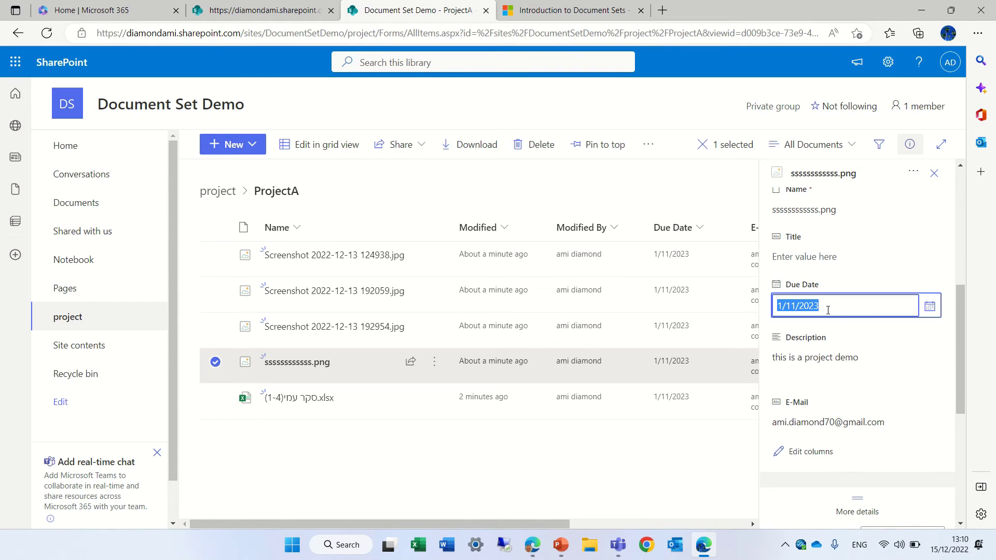
pyautogui.click(929, 307)
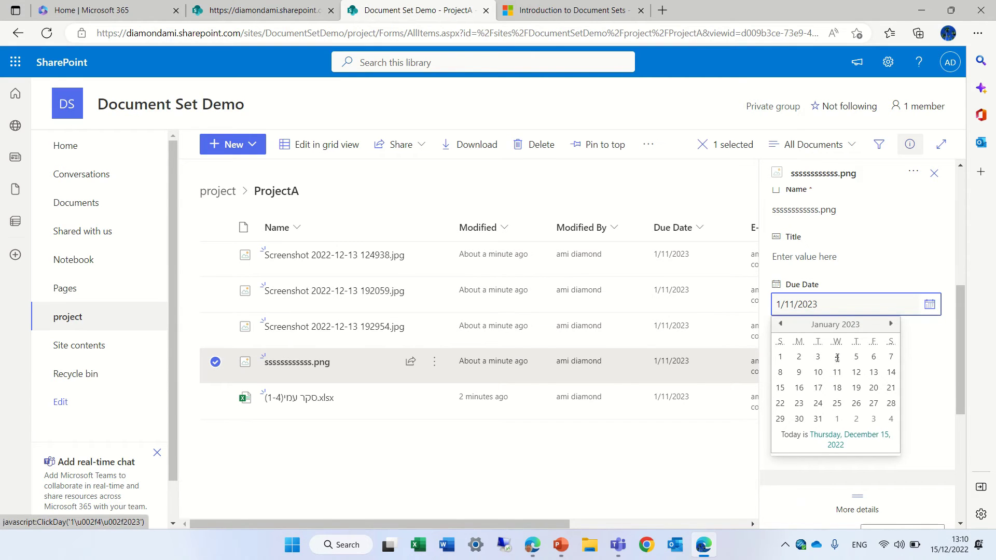
pyautogui.click(837, 357)
pyautogui.click(897, 258)
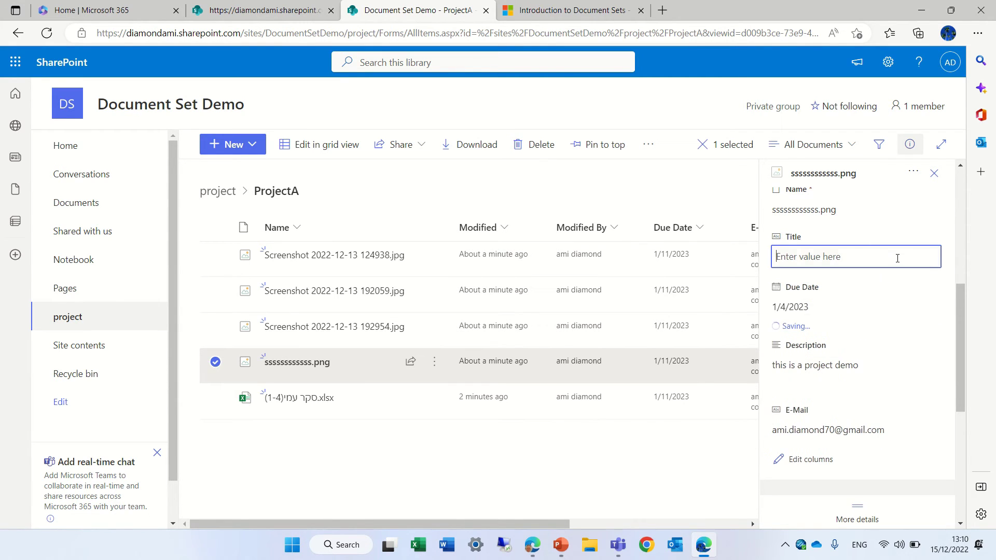
pyautogui.press('Tab')
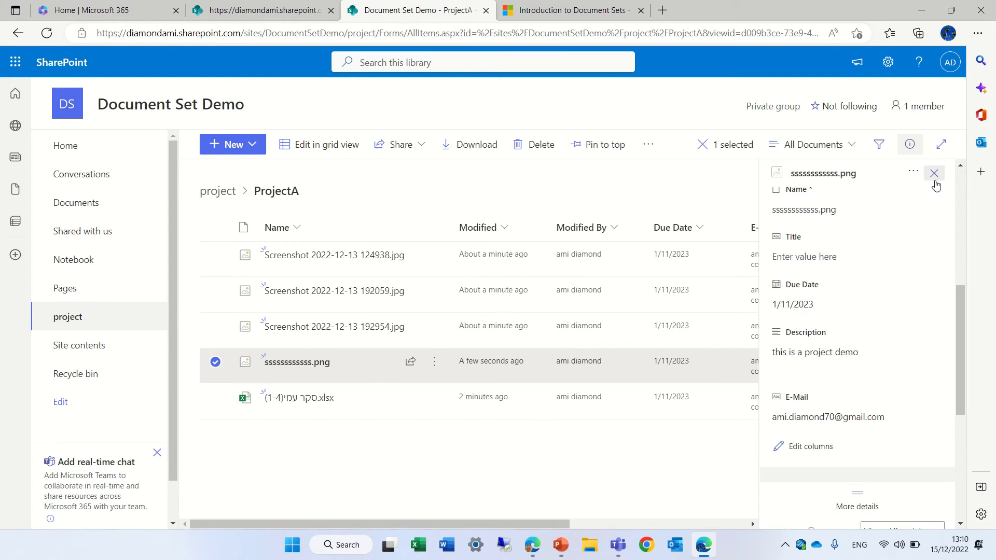
pyautogui.click(934, 173)
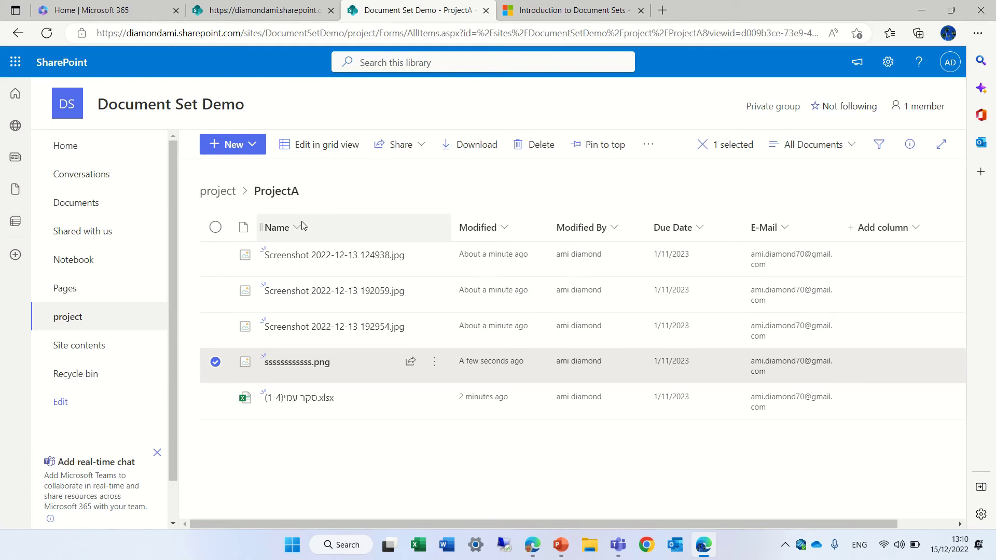
pyautogui.click(220, 192)
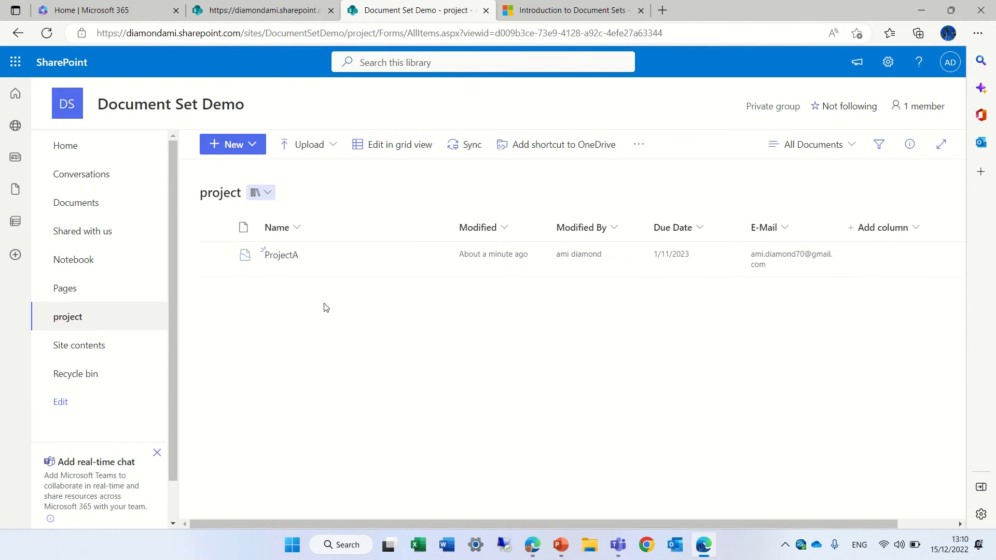
# Create a Project document set named ProjectB, due 12/20/2022, with a saved contact e-mail
pyautogui.click(252, 145)
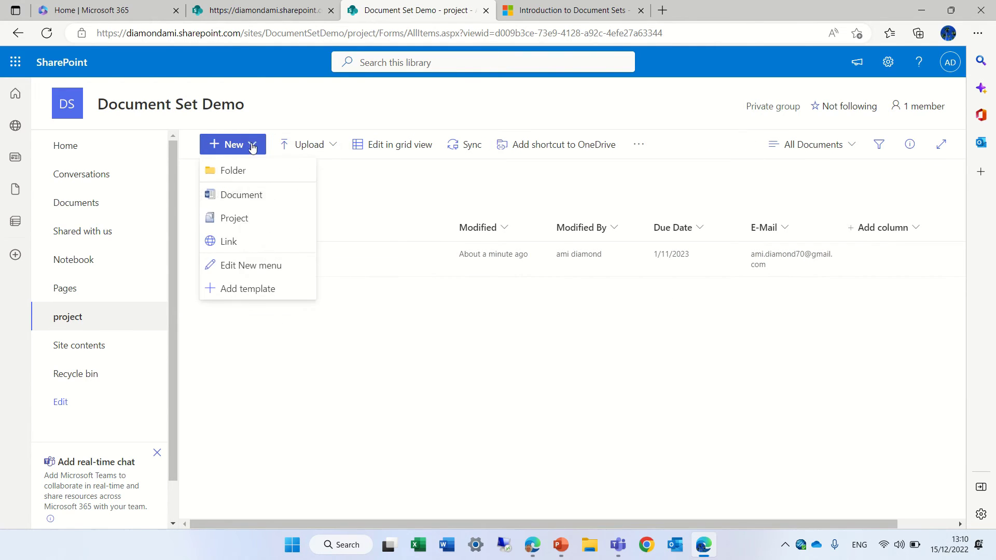
pyautogui.click(269, 220)
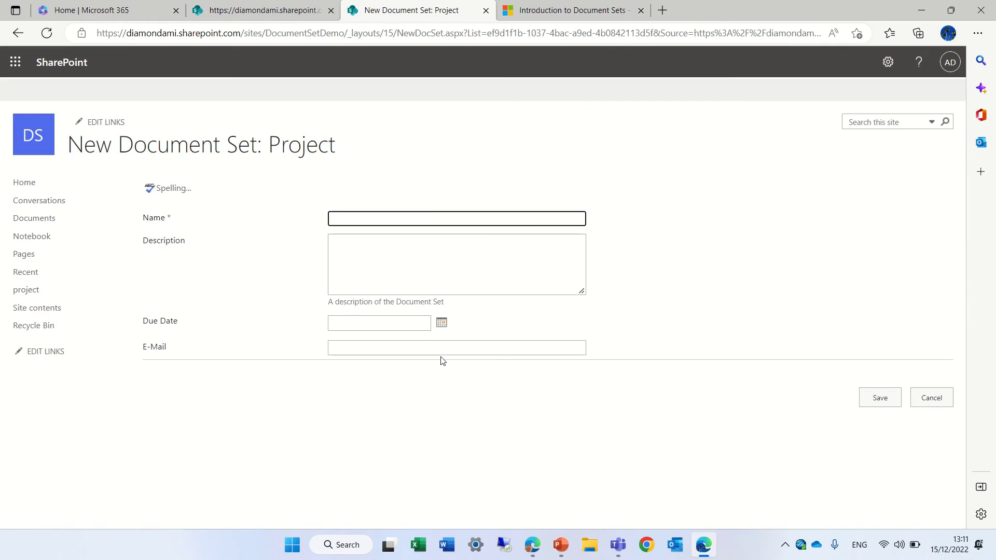
pyautogui.write('Pje')
pyautogui.write('roject')
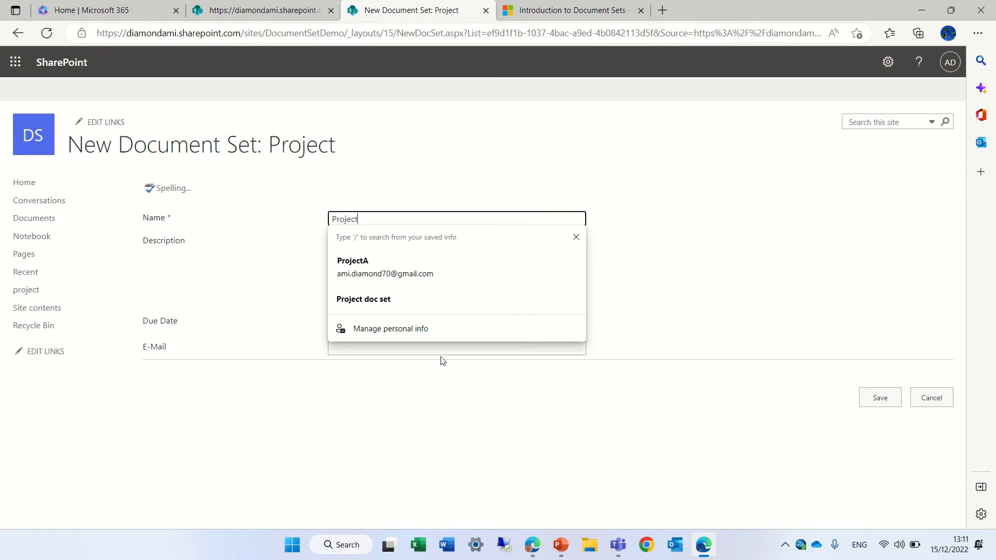
pyautogui.write('B')
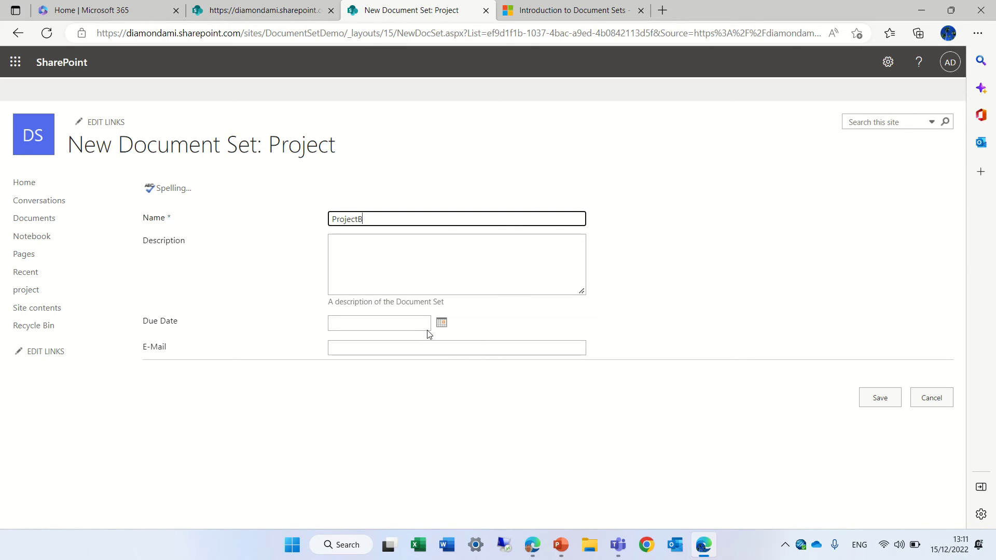
pyautogui.click(442, 323)
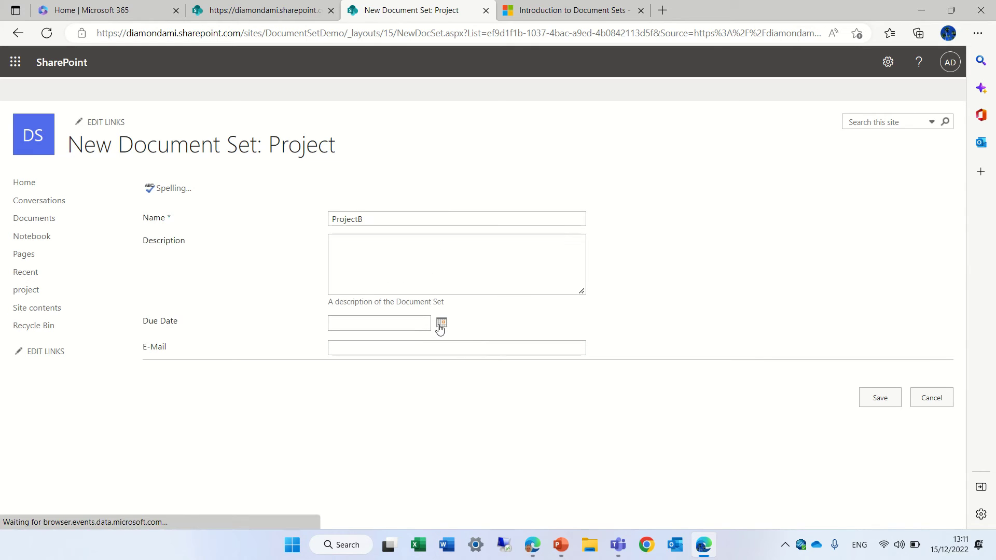
pyautogui.click(442, 323)
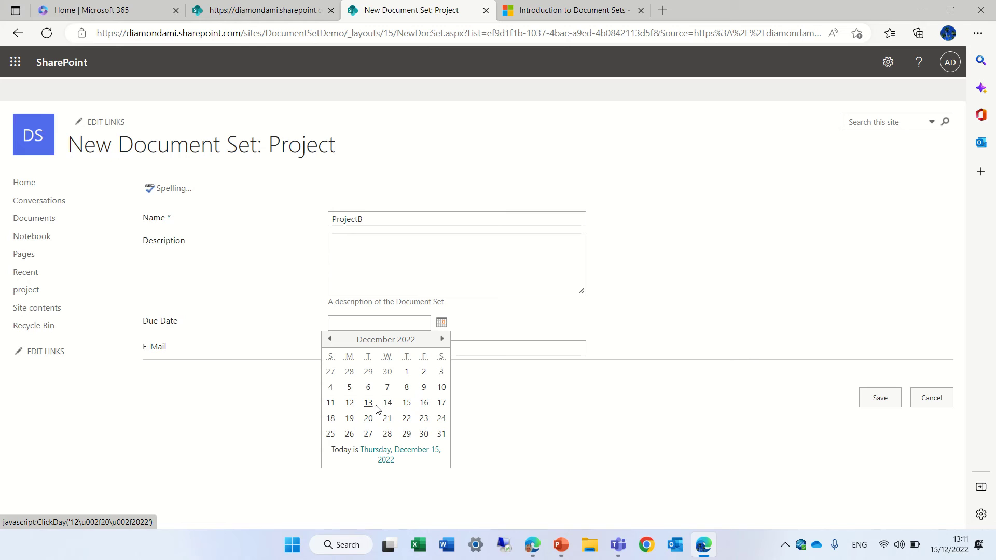
pyautogui.click(368, 418)
pyautogui.click(391, 352)
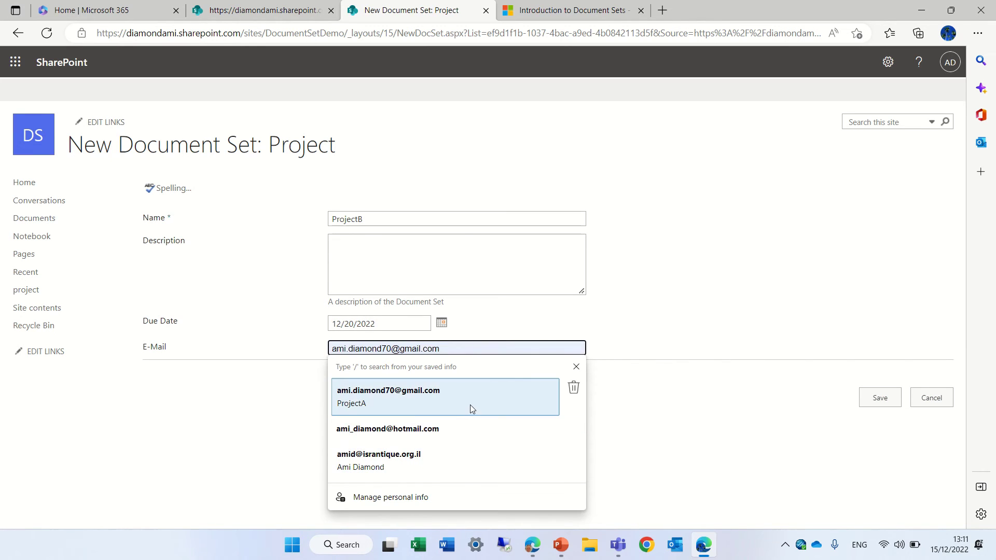
pyautogui.click(448, 428)
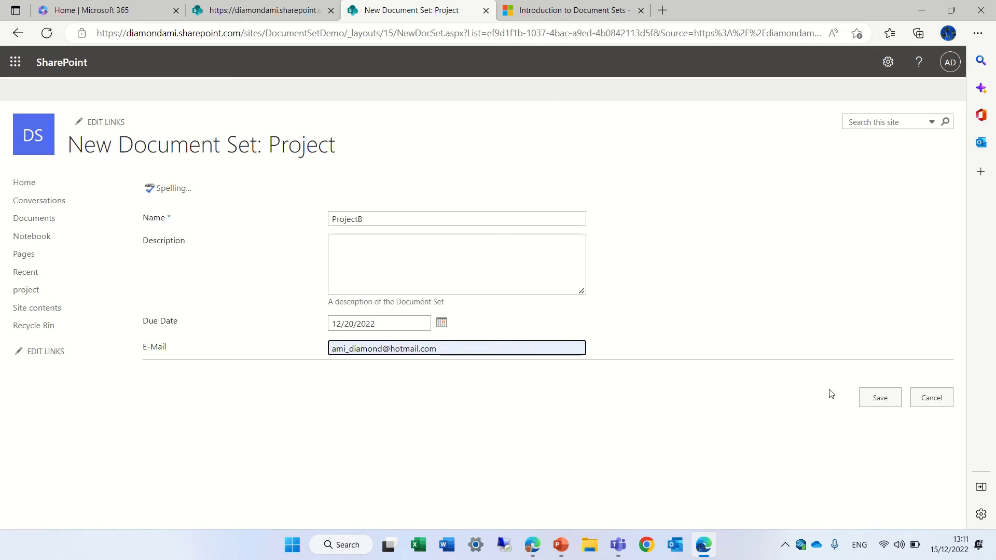
pyautogui.click(883, 395)
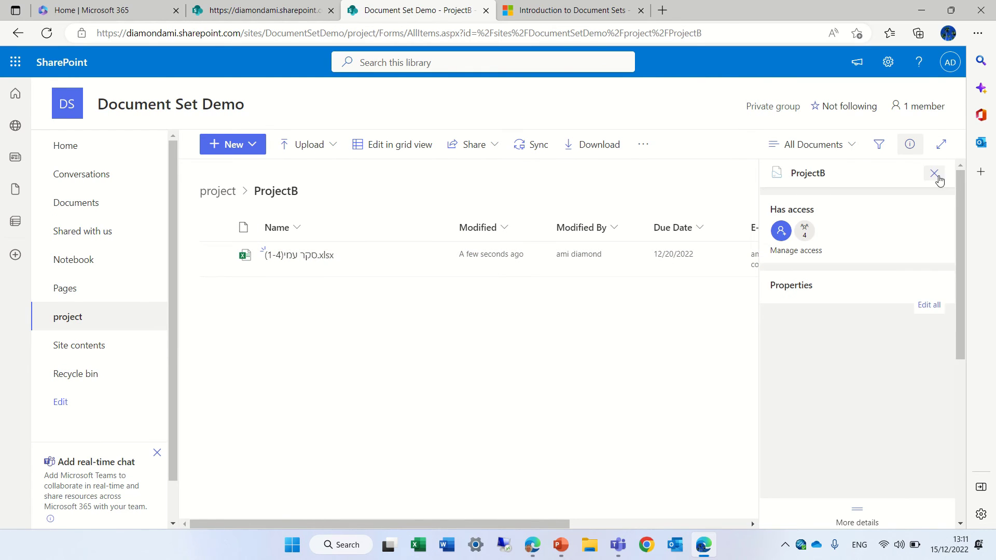
# Close ProjectB's details, go up to the project library, and dismiss ProjectA's actions menu
pyautogui.click(936, 174)
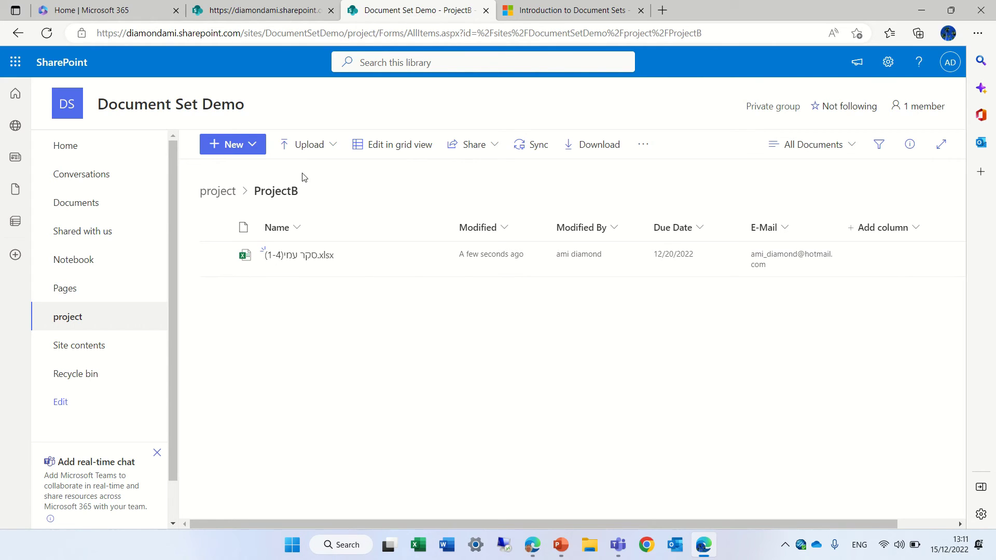
pyautogui.click(218, 191)
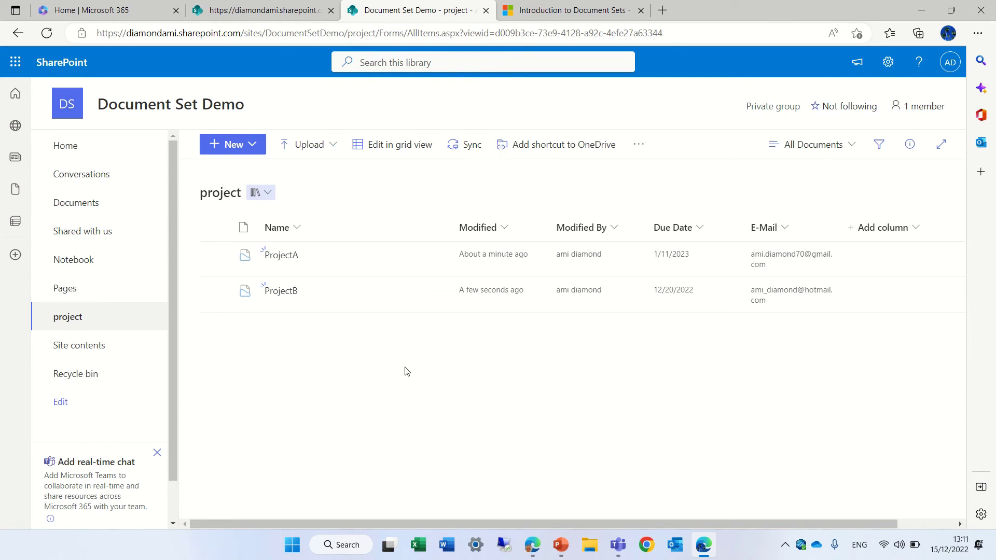
pyautogui.click(435, 257)
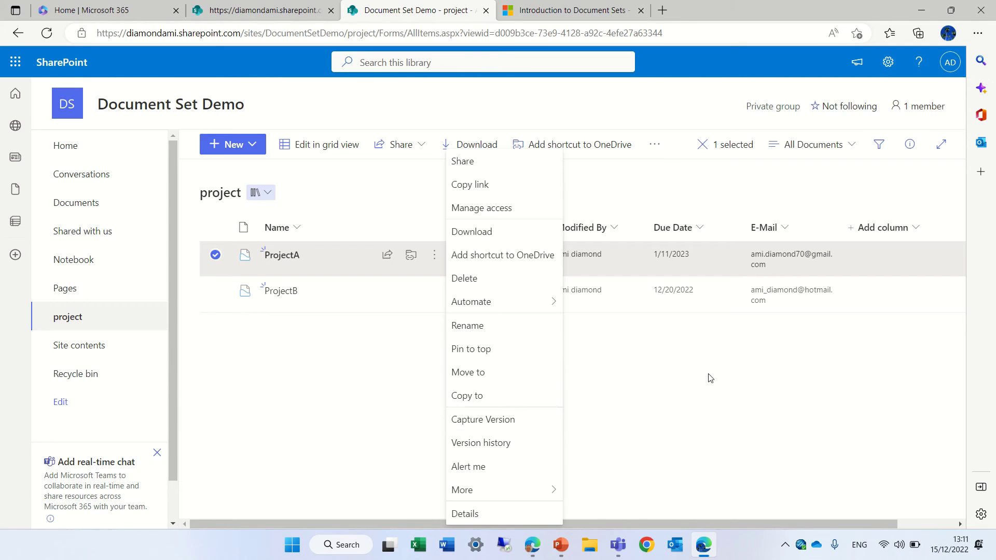
pyautogui.click(725, 378)
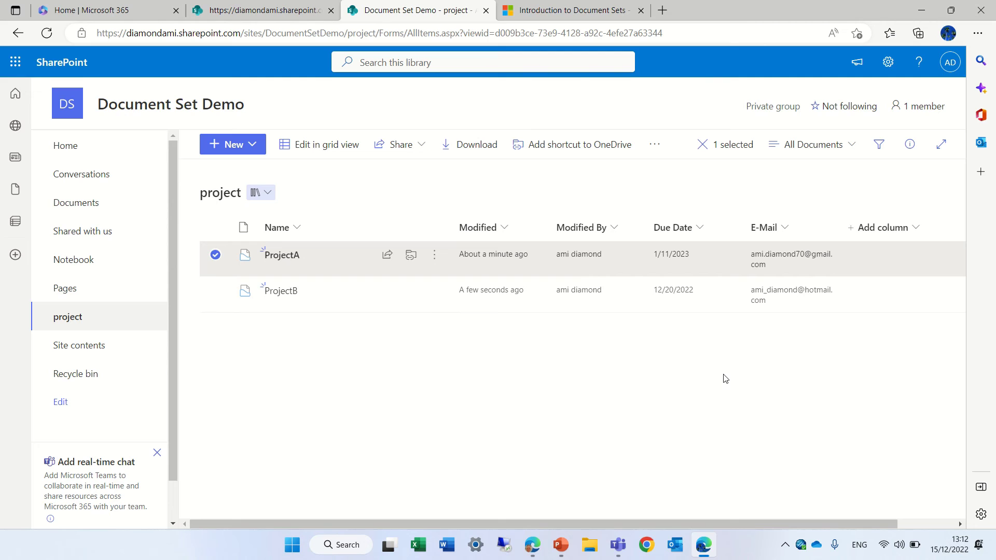
# Create a public list view named 'no folders' for the project library
pyautogui.click(848, 152)
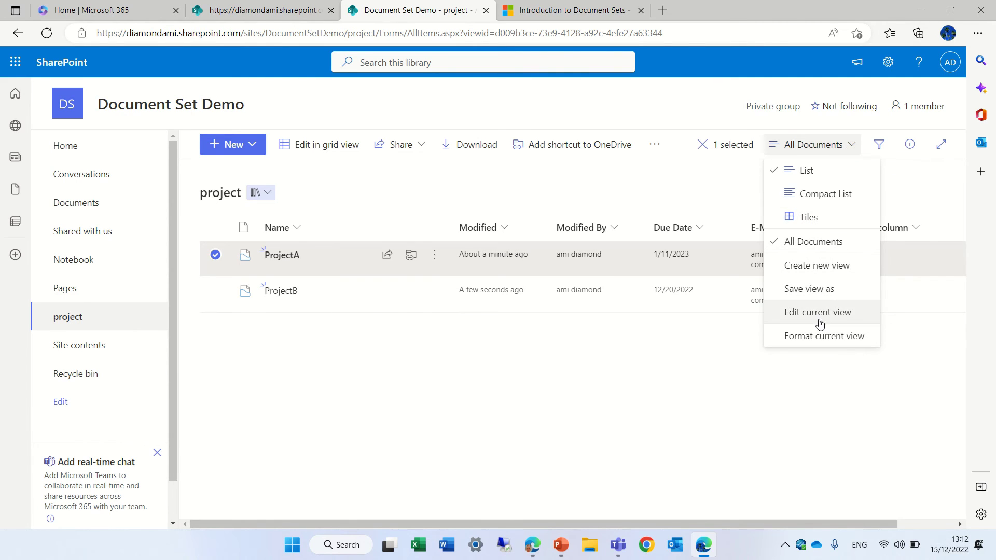
pyautogui.click(866, 267)
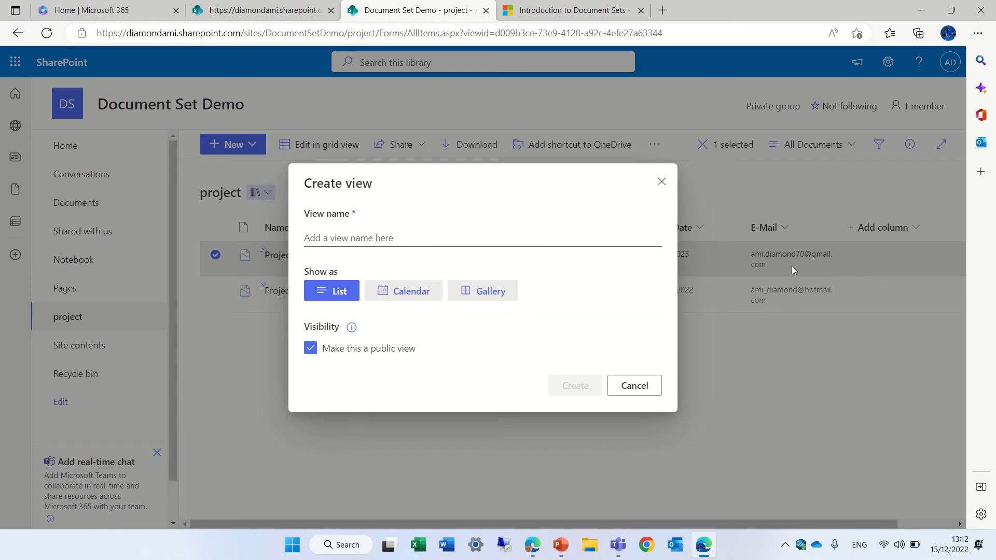
pyautogui.click(438, 240)
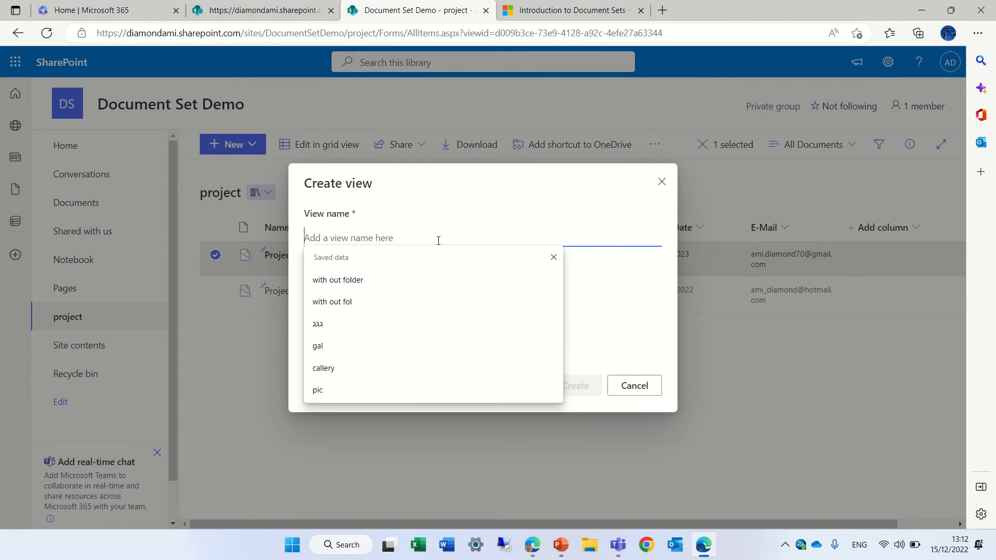
pyautogui.write('no ')
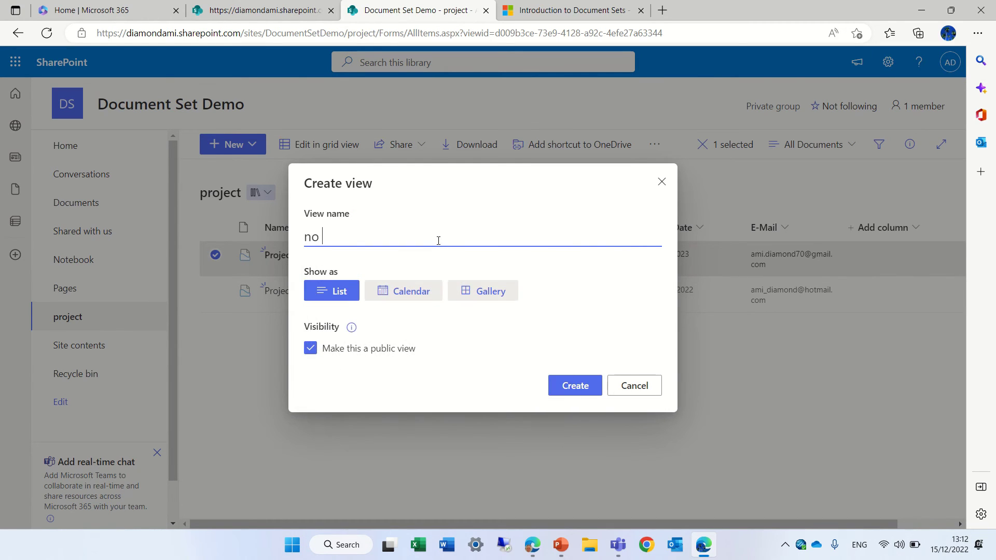
pyautogui.write('folders')
pyautogui.click(562, 388)
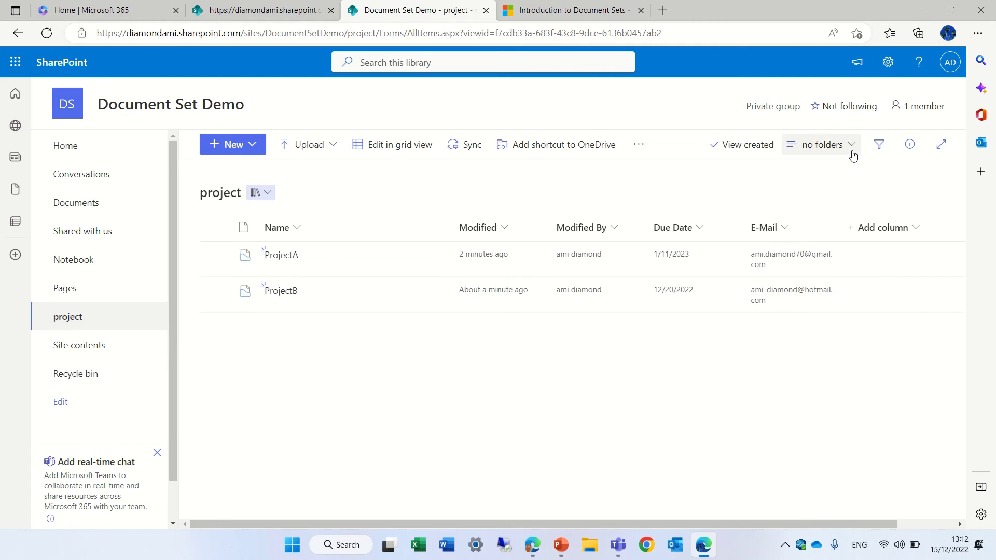
# Set the 'no folders' view to 'Show all items without folders' so files list flat
pyautogui.click(849, 146)
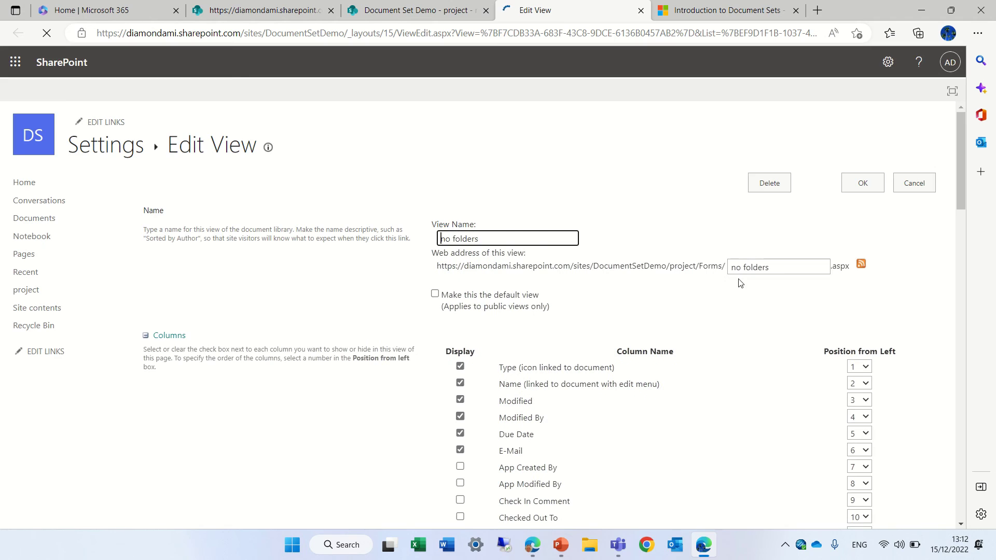
pyautogui.moveTo(959, 166); pyautogui.dragTo(912, 488)
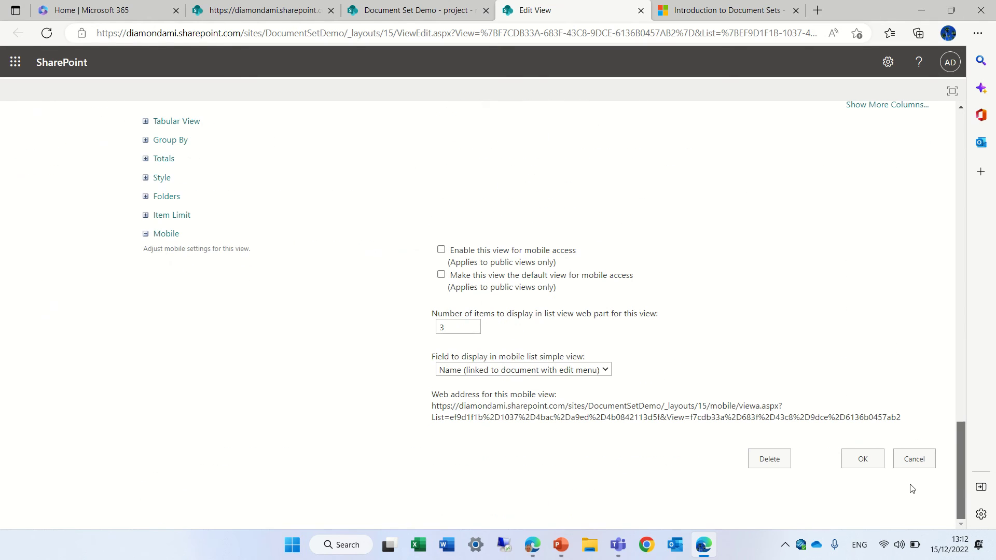
pyautogui.click(145, 200)
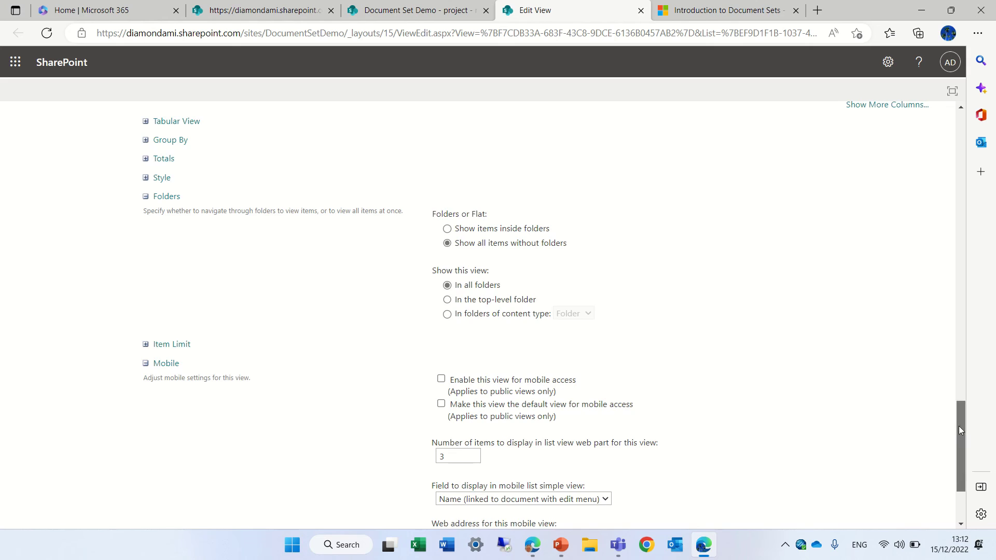
pyautogui.scroll(-3, 959, 425)
pyautogui.click(863, 461)
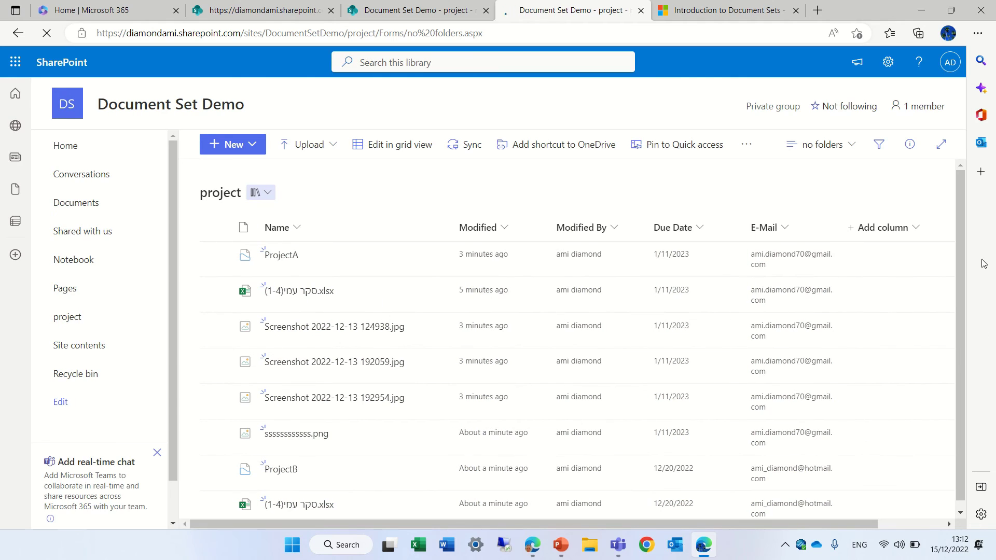
pyautogui.scroll(-1, 963, 220)
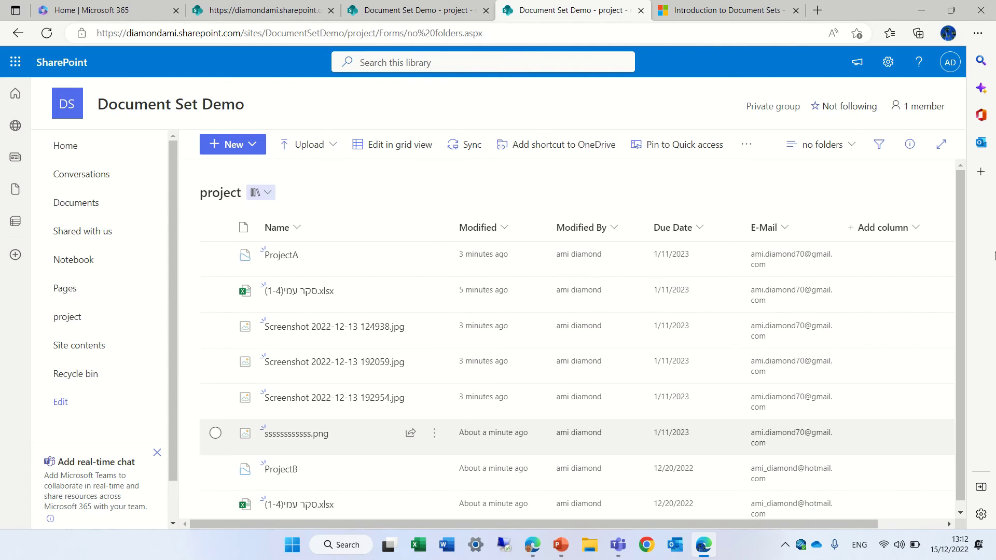
# Filter the flat file list by the second, then the first E-Mail address value
pyautogui.click(880, 150)
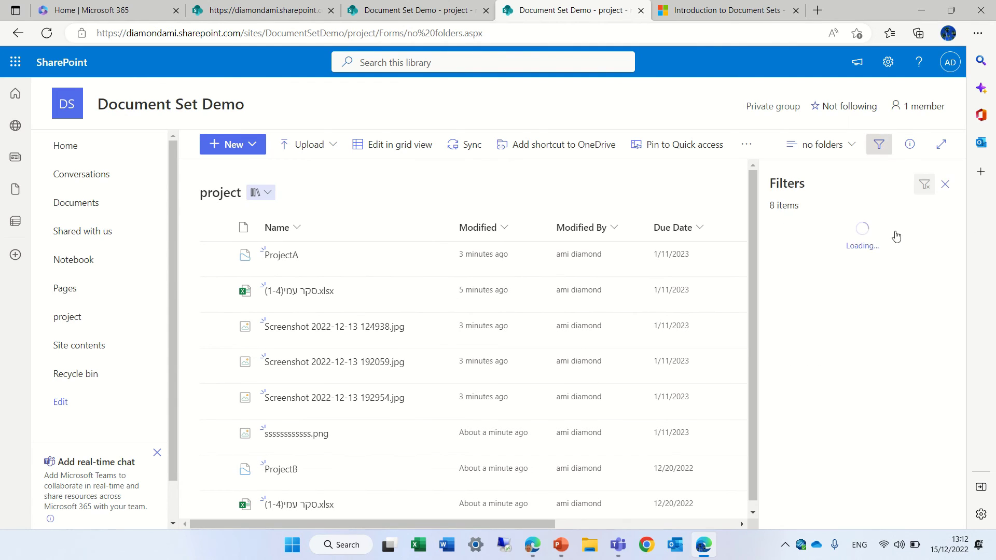
pyautogui.moveTo(960, 308); pyautogui.dragTo(960, 419)
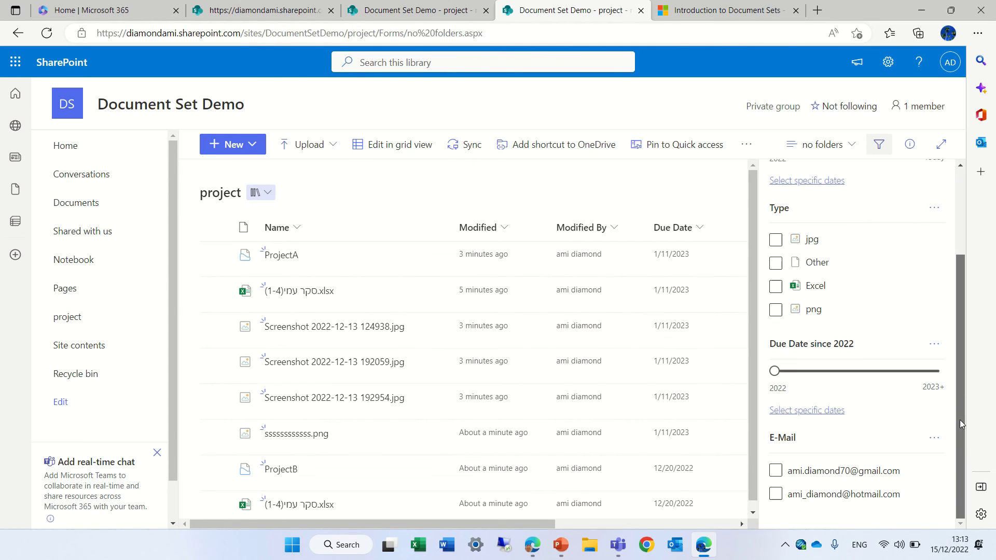
pyautogui.click(775, 493)
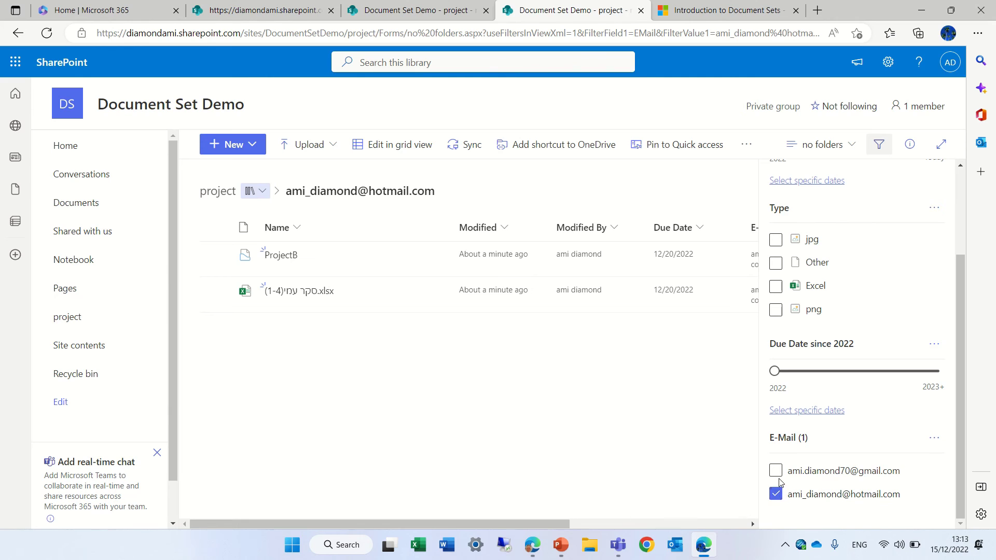
pyautogui.click(775, 472)
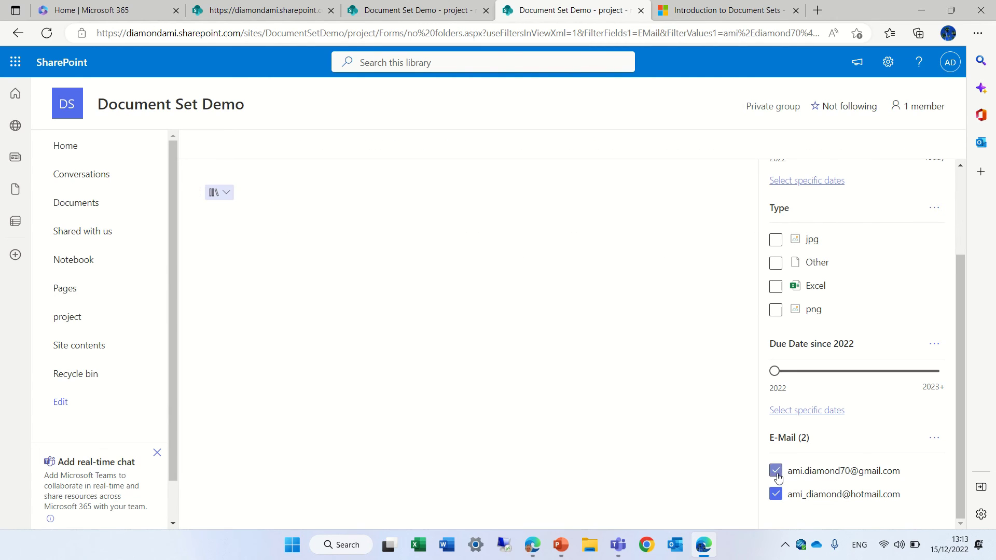
pyautogui.click(776, 495)
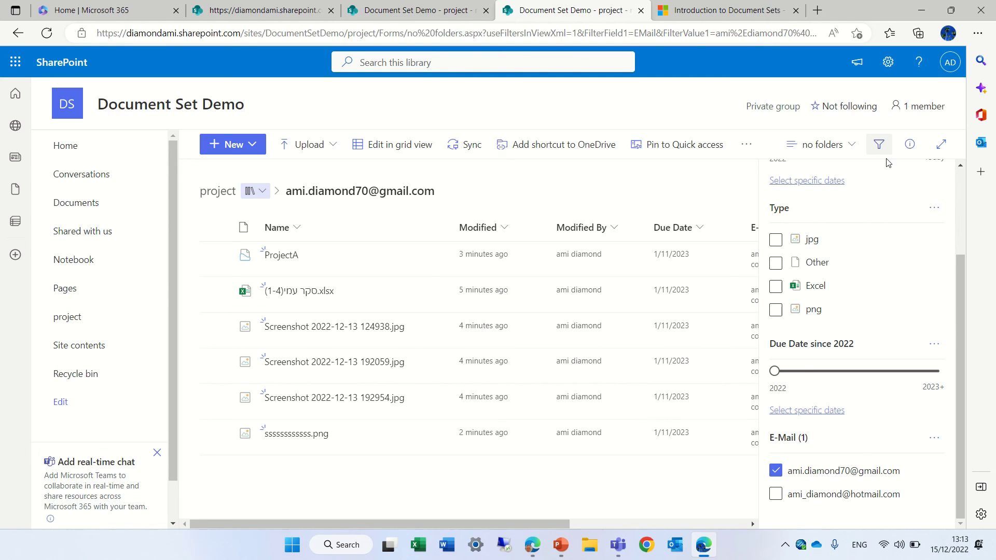
# Close the filters and switch the library back to the All Documents view
pyautogui.click(878, 146)
pyautogui.click(836, 144)
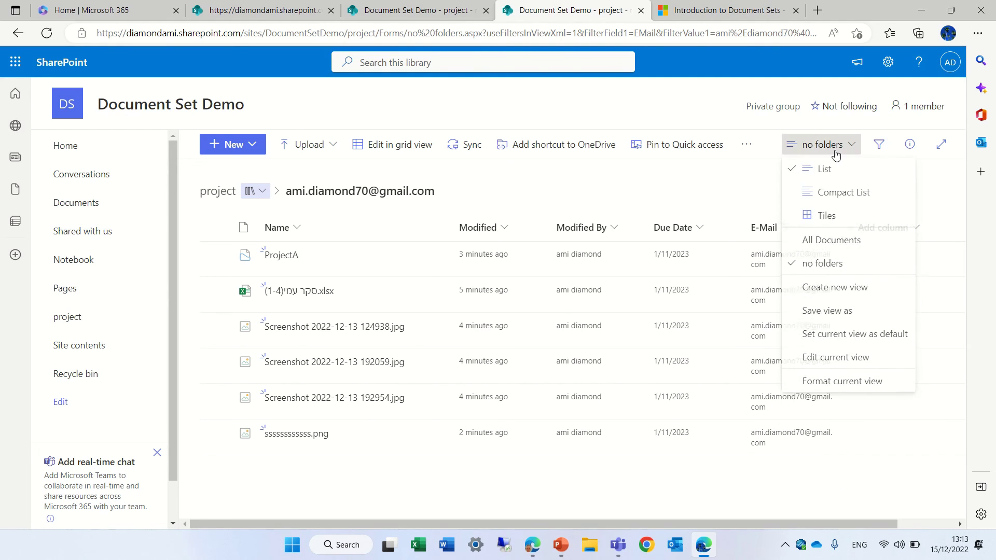
pyautogui.click(875, 248)
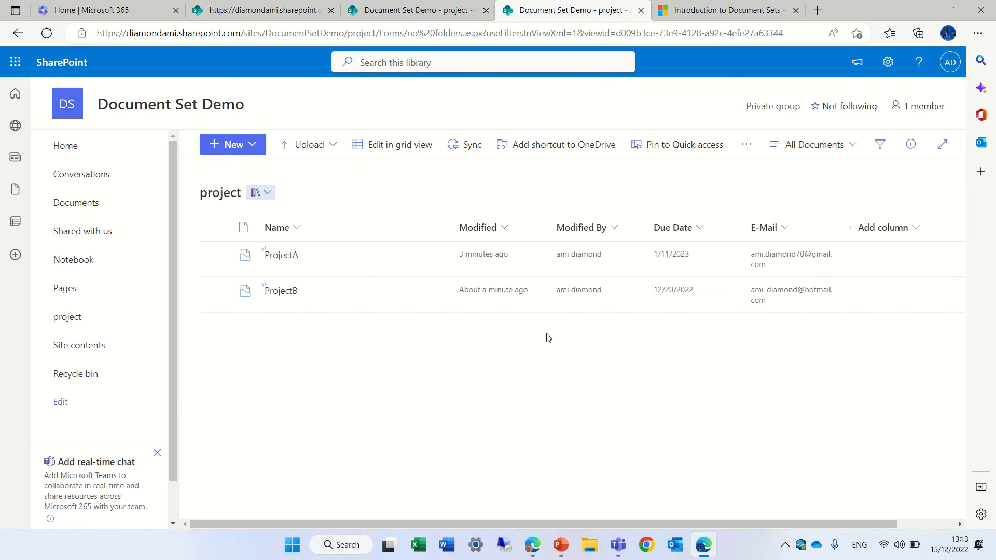
# Create a site content type named 'project2' with Document Set as its parent
pyautogui.click(234, 13)
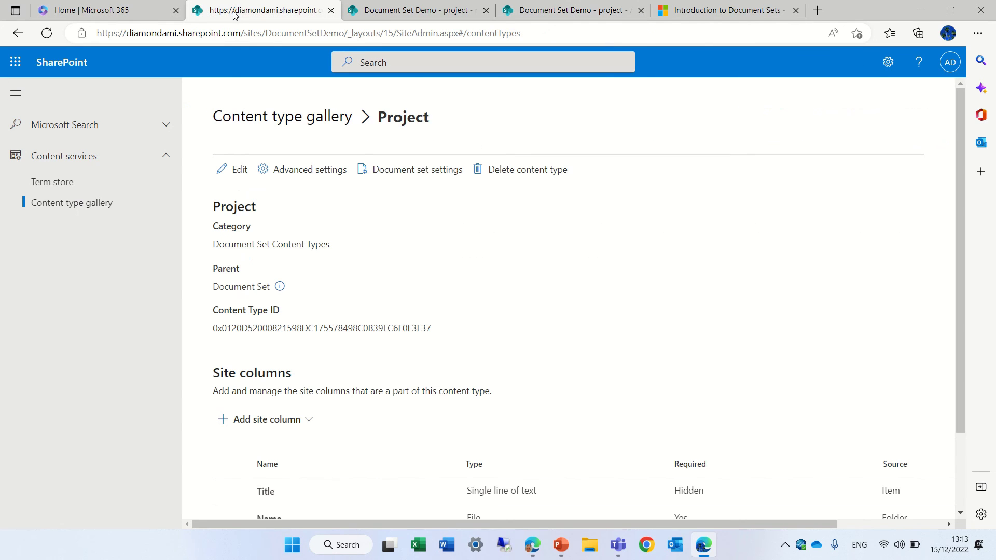
pyautogui.click(267, 124)
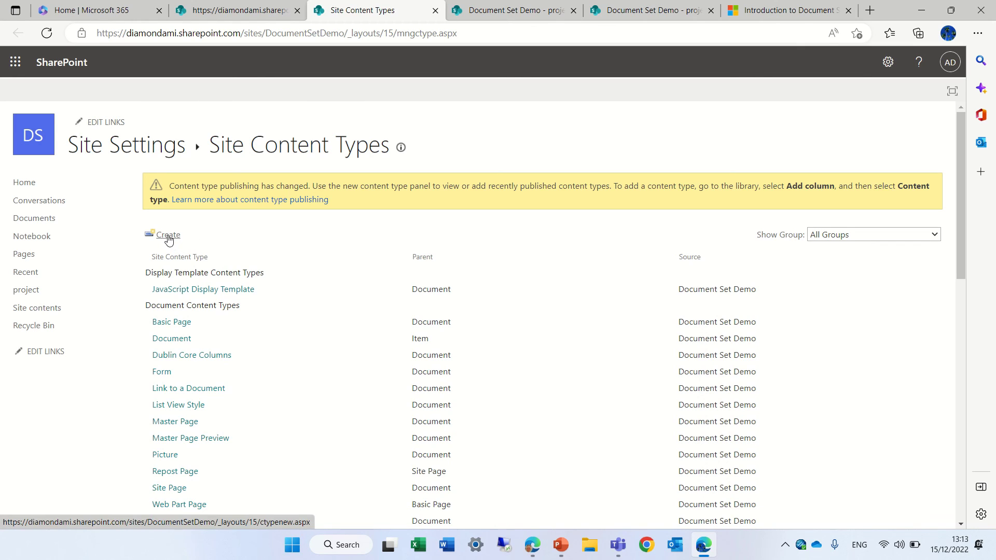
pyautogui.click(166, 234)
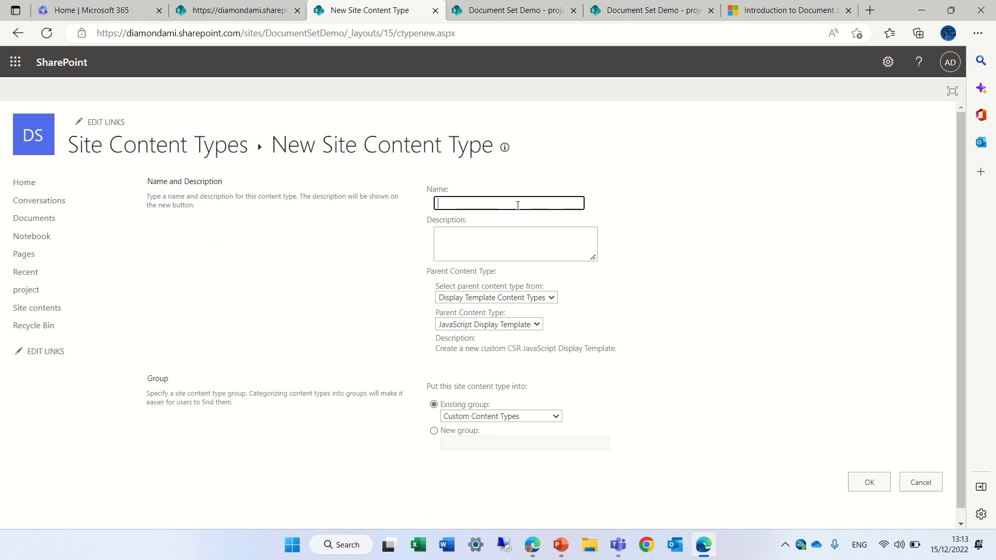
pyautogui.write('pro')
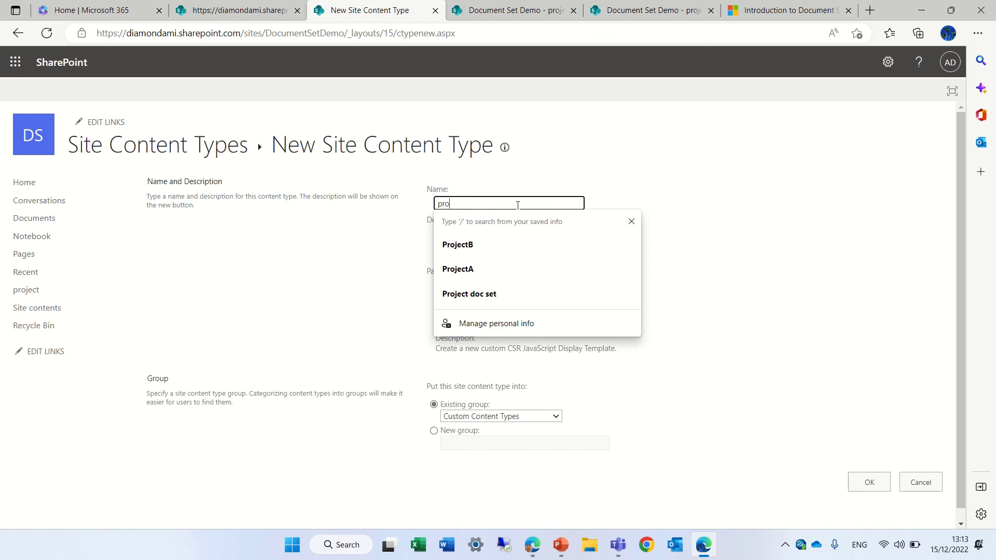
pyautogui.press('BackSpace')
pyautogui.press('BackSpace')
pyautogui.write('project2')
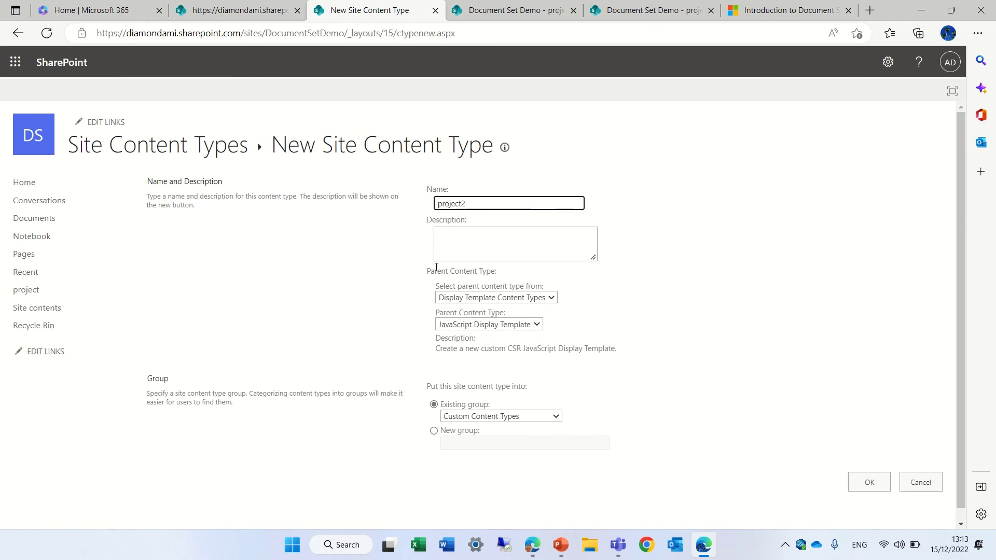
pyautogui.click(543, 299)
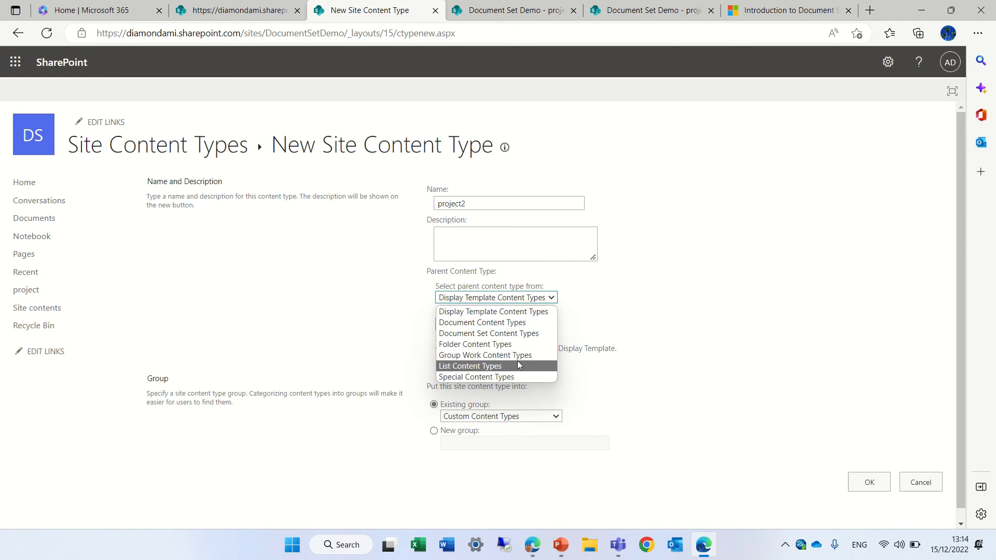
pyautogui.click(532, 335)
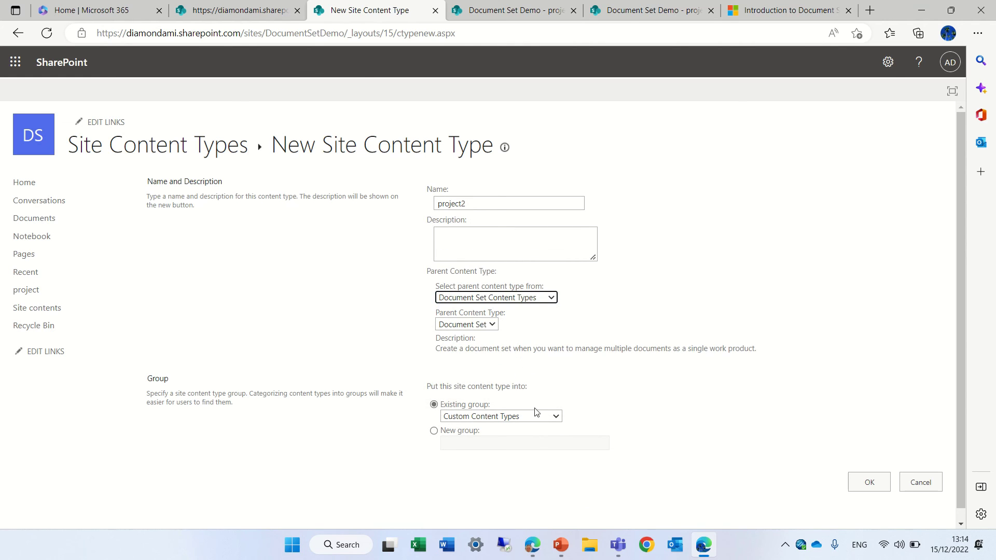
pyautogui.click(876, 484)
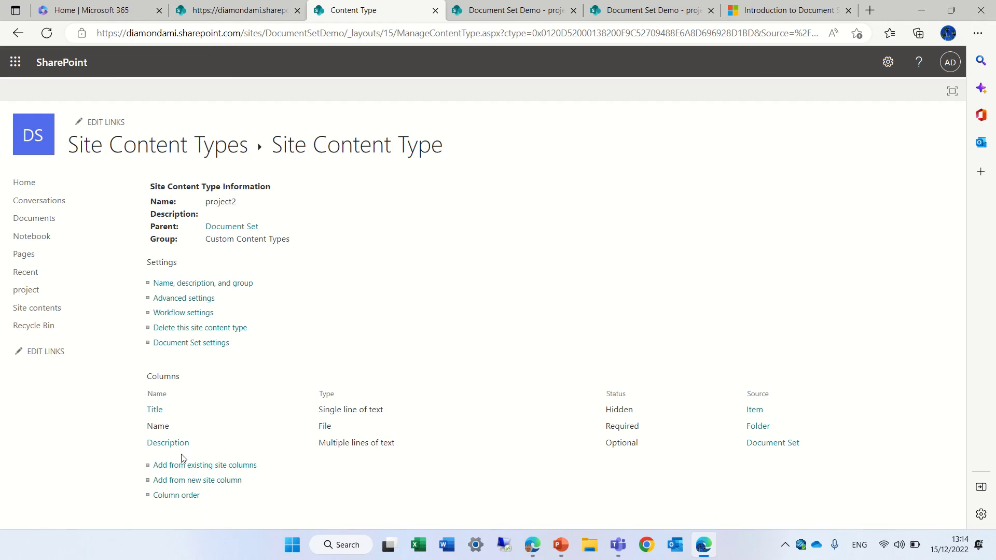
# Leave project2's document set settings unchanged and return to the project library
pyautogui.click(187, 348)
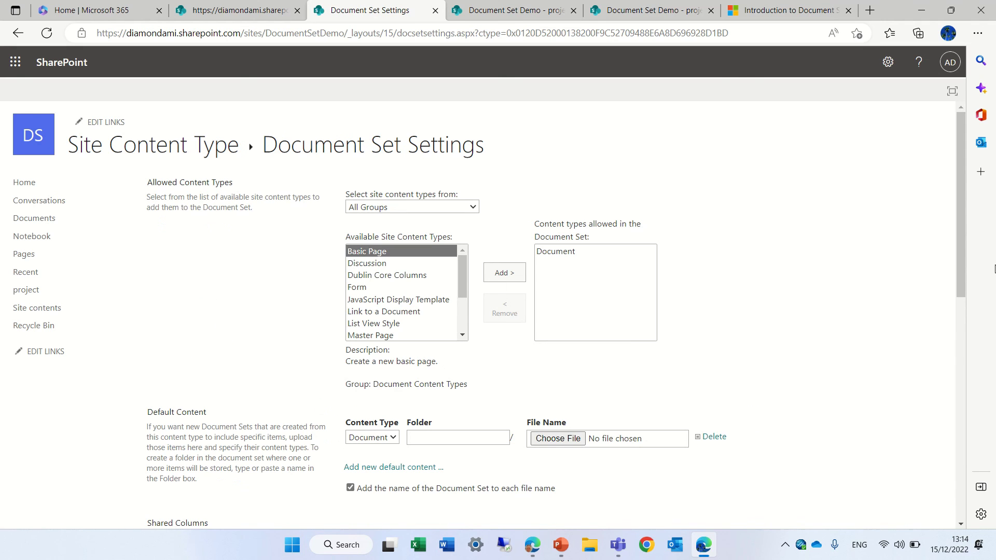
pyautogui.moveTo(960, 206); pyautogui.dragTo(965, 413)
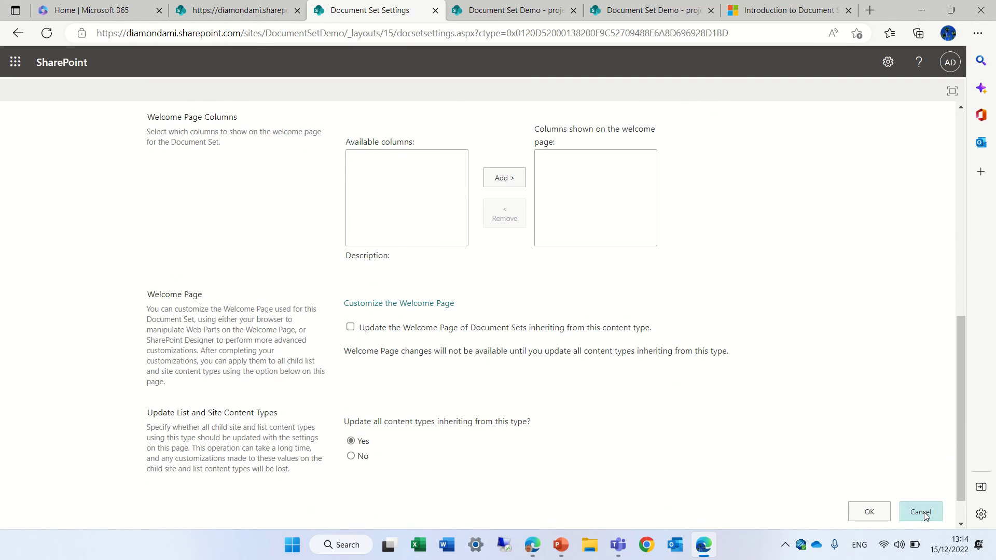
pyautogui.click(920, 512)
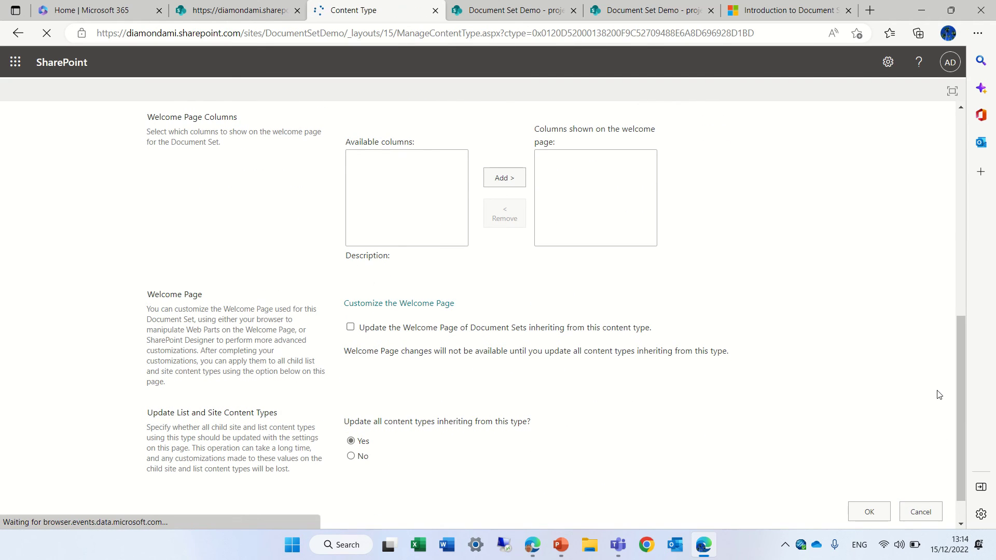
pyautogui.click(506, 11)
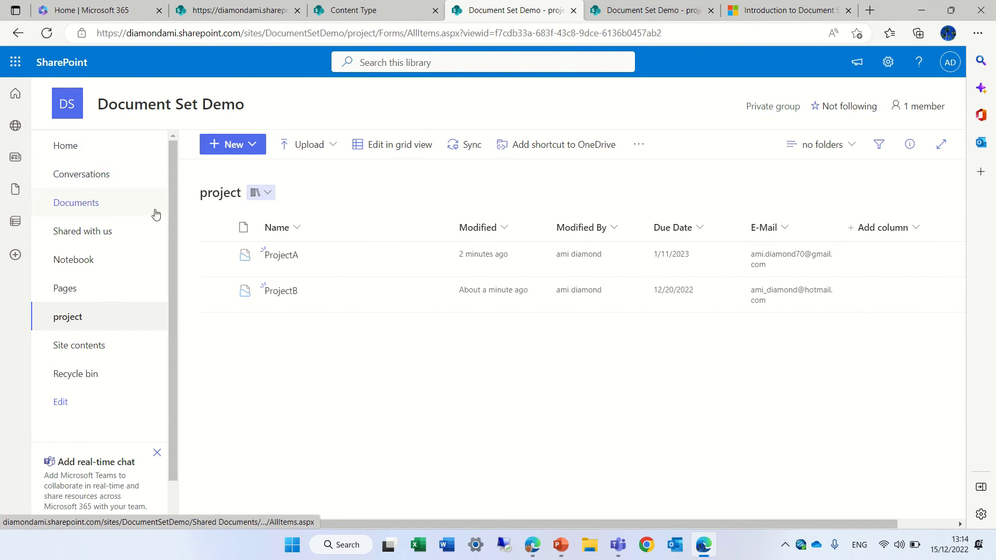
# Go to the project library and choose New > Project to start a document set
pyautogui.click(77, 321)
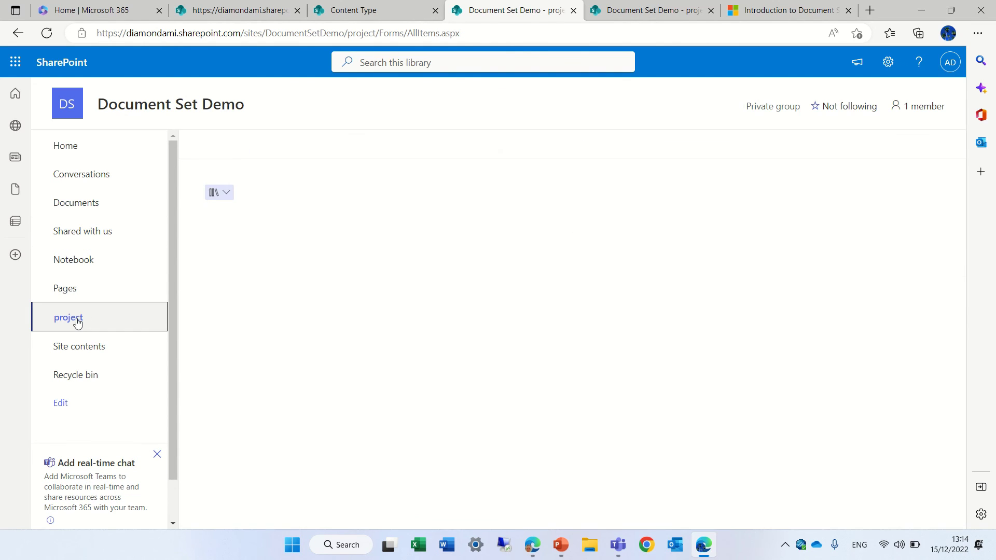
pyautogui.click(247, 145)
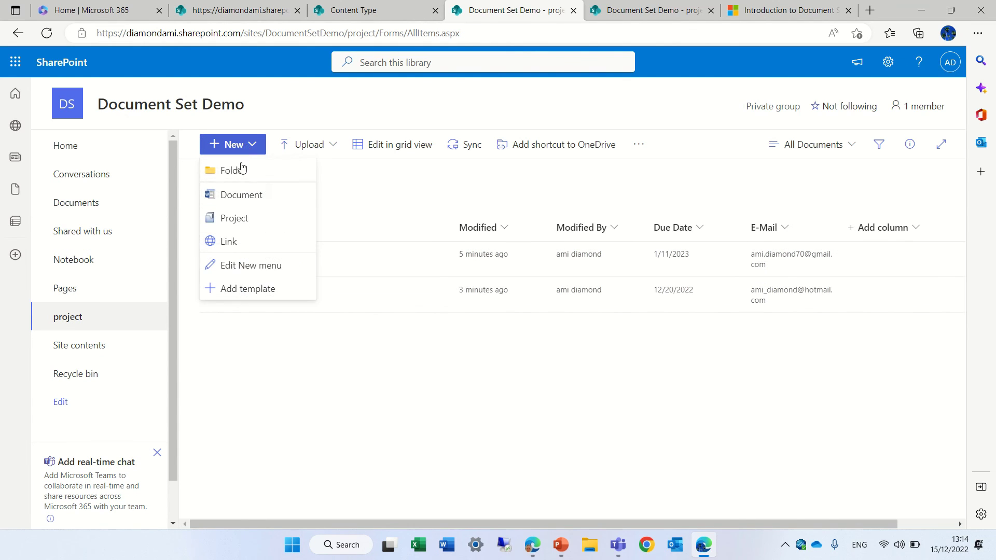
pyautogui.click(267, 217)
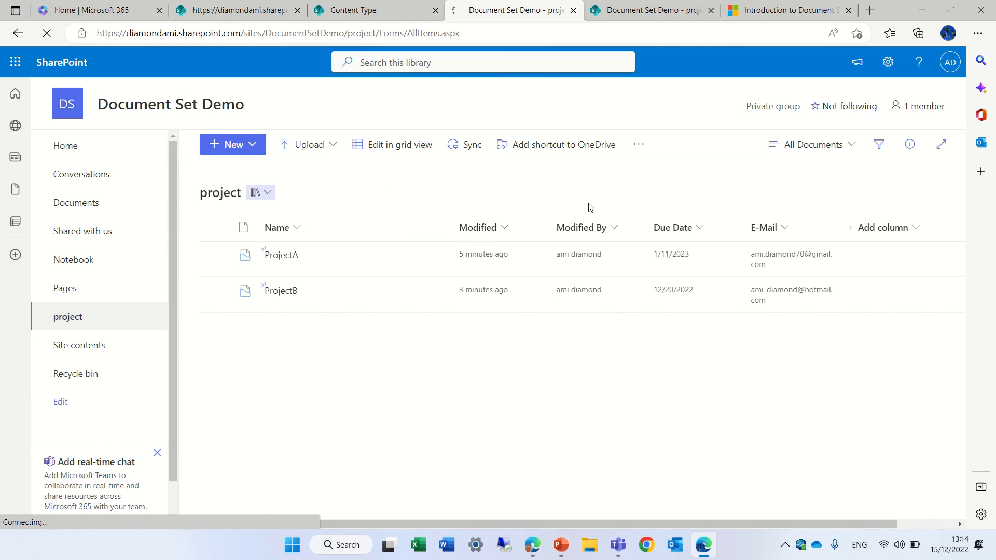